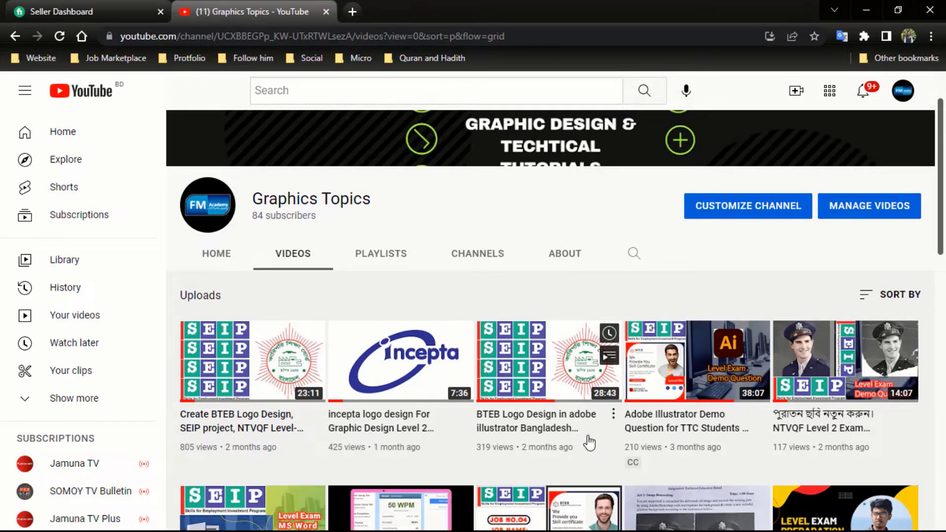
Look through the uploaded videos on the Graphics Topics channel.
scroll(589, 443, down, 4)
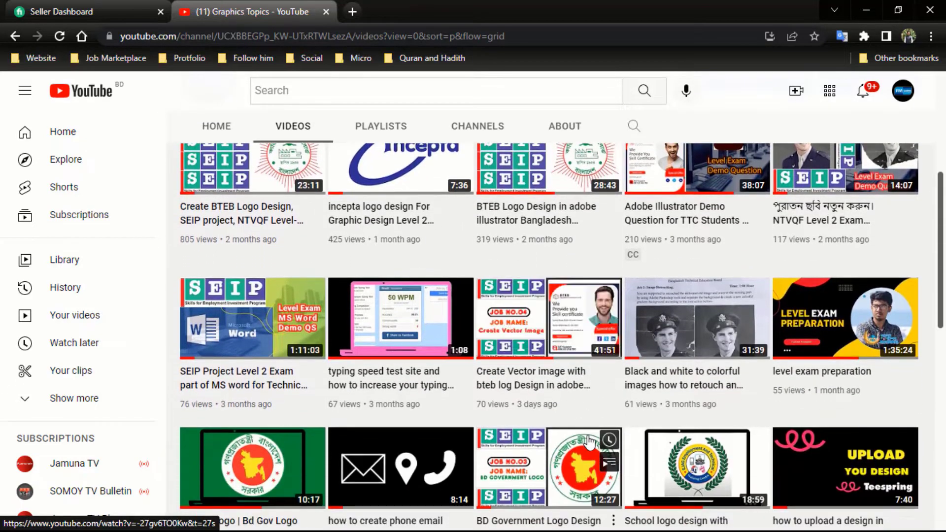
scroll(589, 442, down, 11)
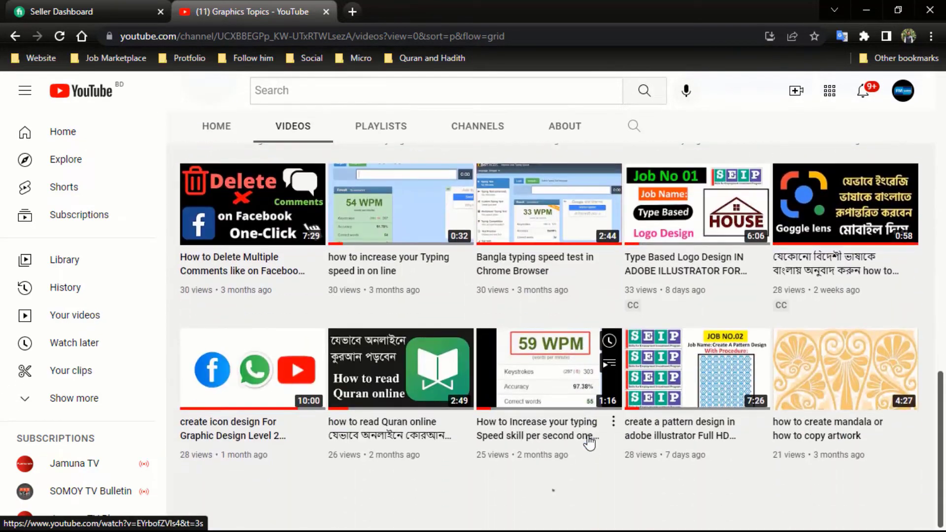
scroll(593, 442, down, 10)
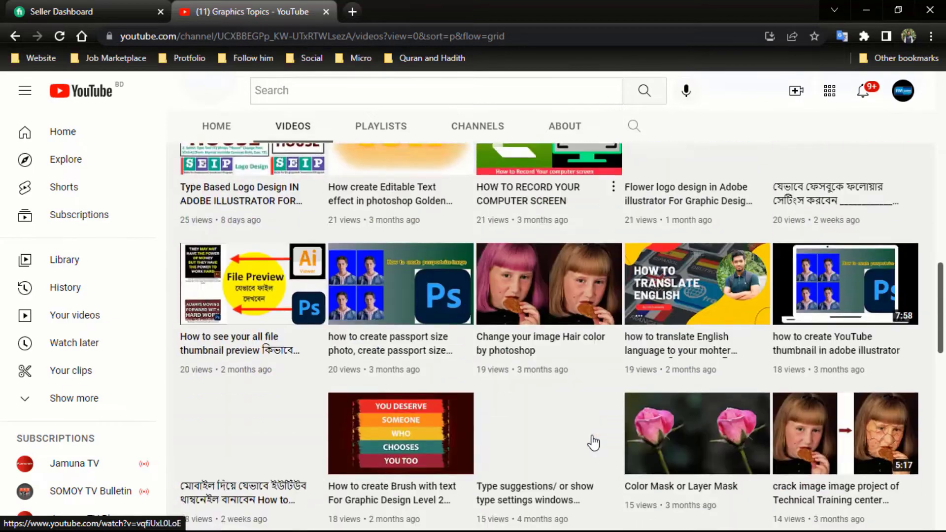
scroll(593, 442, down, 5)
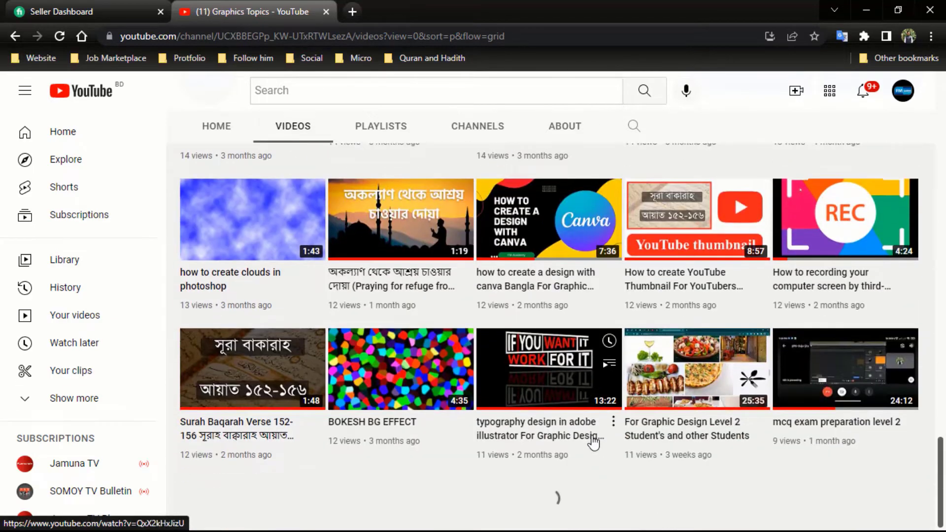
scroll(594, 442, down, 5)
scroll(593, 442, down, 1)
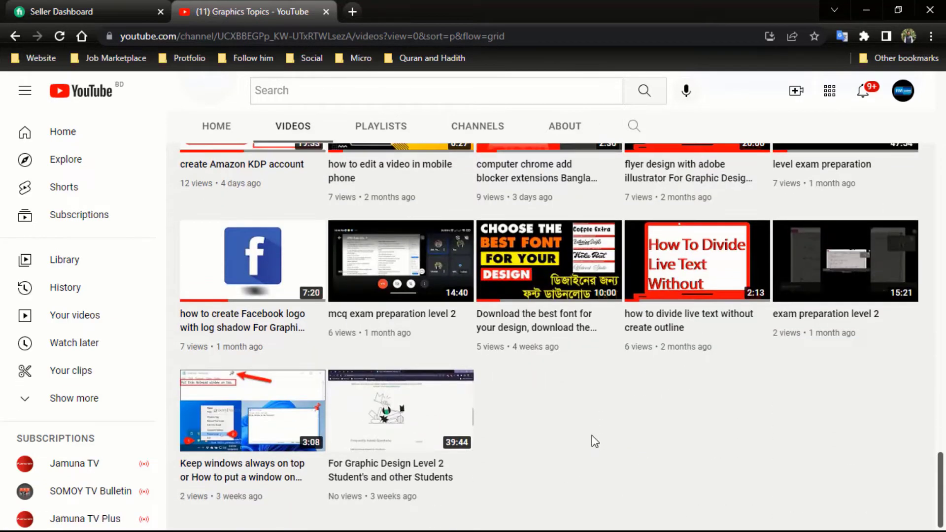
scroll(592, 436, up, 15)
scroll(593, 440, up, 15)
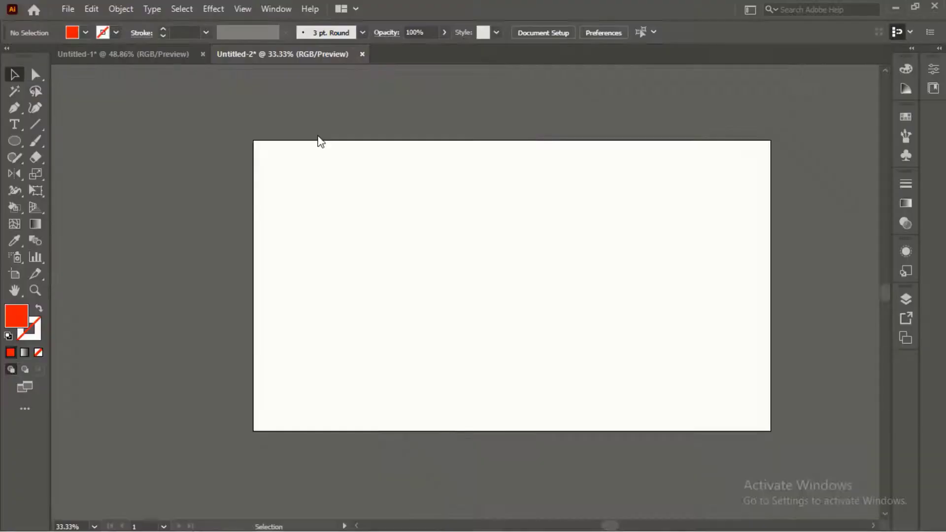
In Adobe Illustrator, show the rulers on the fitted artboard and place vertical guides at about 1100, 960, 800 and 600 px.
key(ctrl+0)
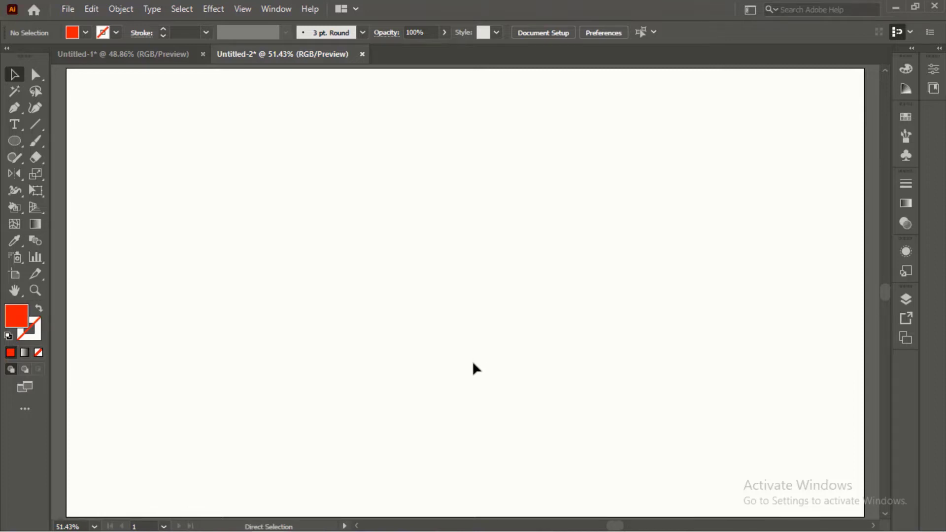
key(ctrl+r)
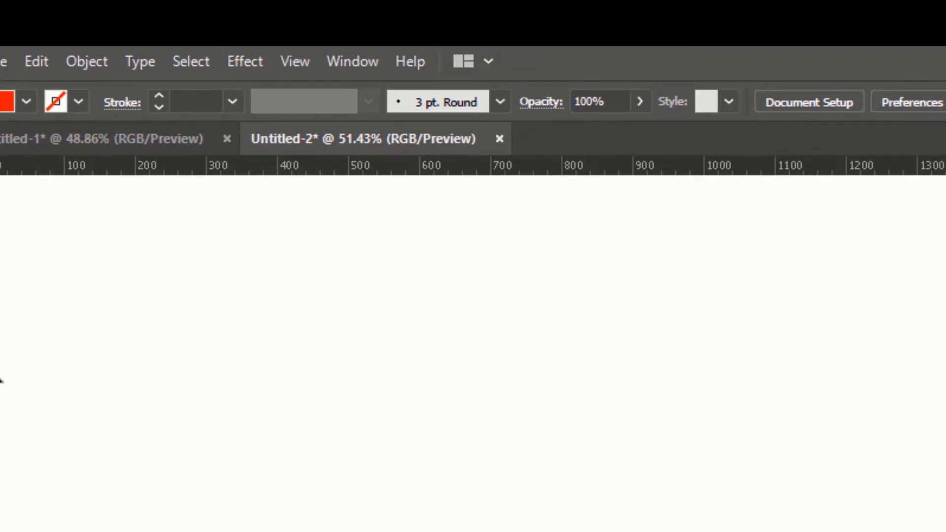
drag(777, 430, 776, 431)
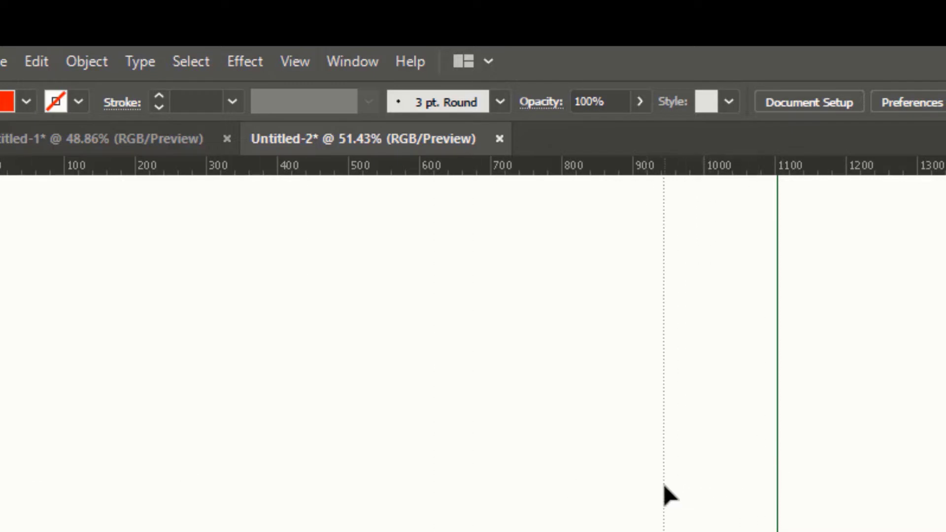
drag(674, 485, 676, 486)
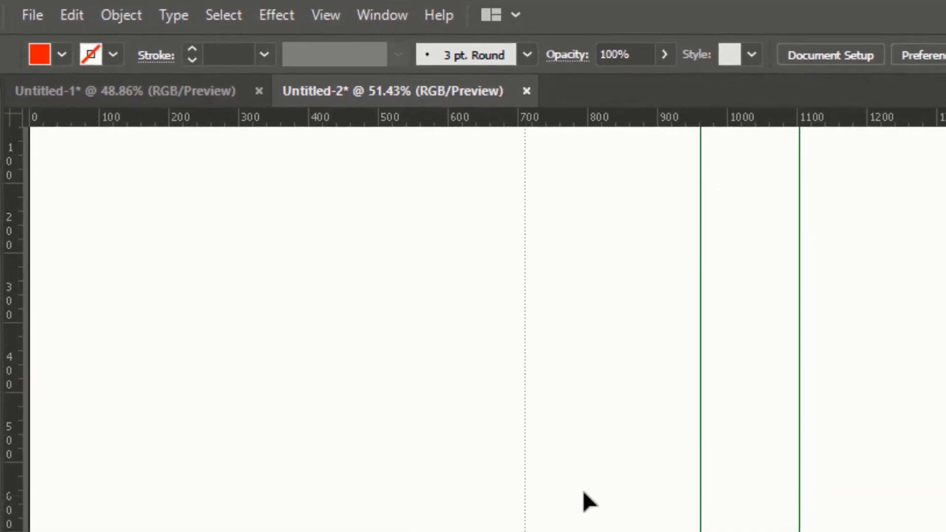
drag(587, 491, 586, 490)
drag(7, 478, 327, 313)
Place horizontal guides at about 100, 136, 186 and 319 px on the artboard.
drag(292, 75, 314, 105)
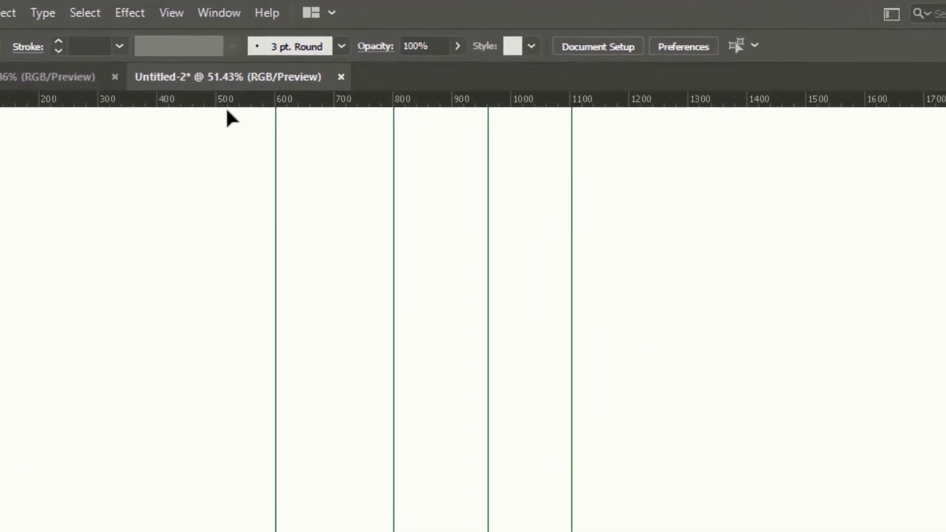
drag(214, 184, 364, 215)
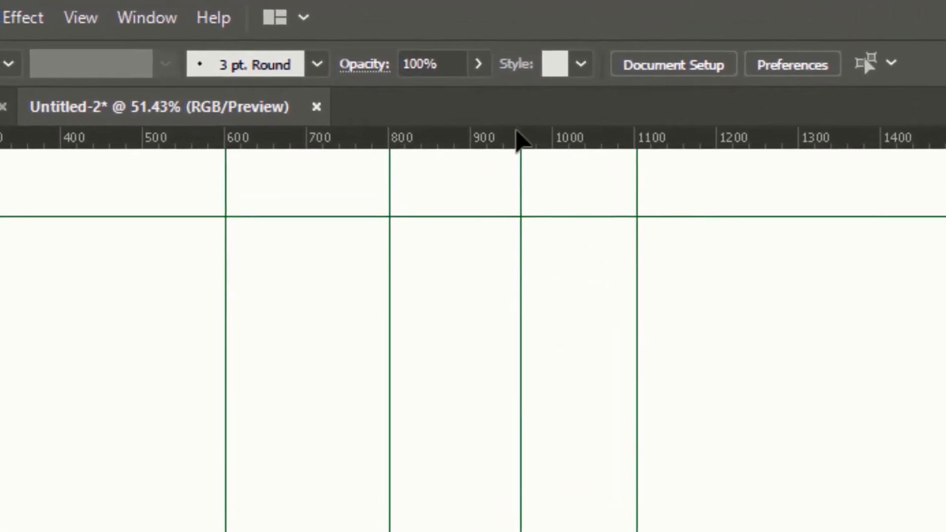
drag(512, 135, 586, 243)
drag(633, 140, 662, 283)
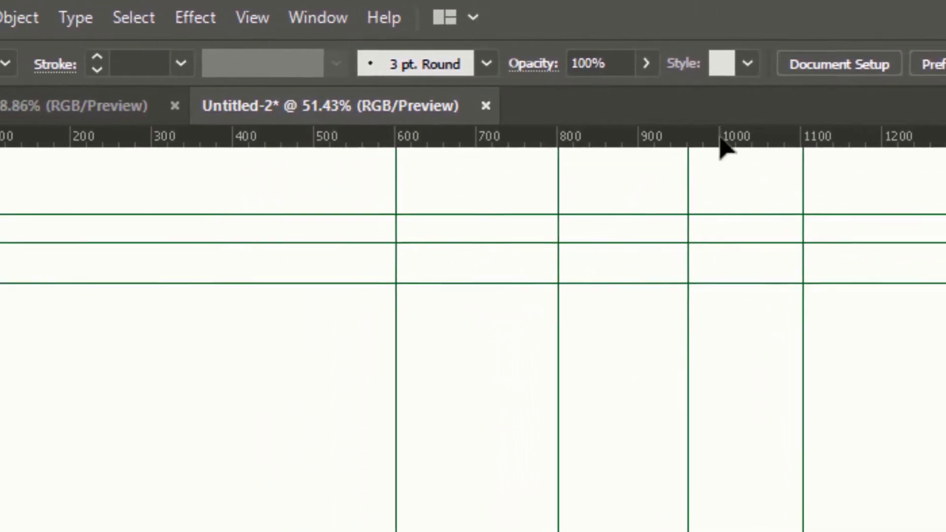
drag(722, 143, 785, 377)
Draw an open four-point path with the Pen tool through the guide intersections, from the 1100 px guide across 960 and 800 px to 600 px.
scroll(786, 378, up, 2)
scroll(676, 323, up, 1)
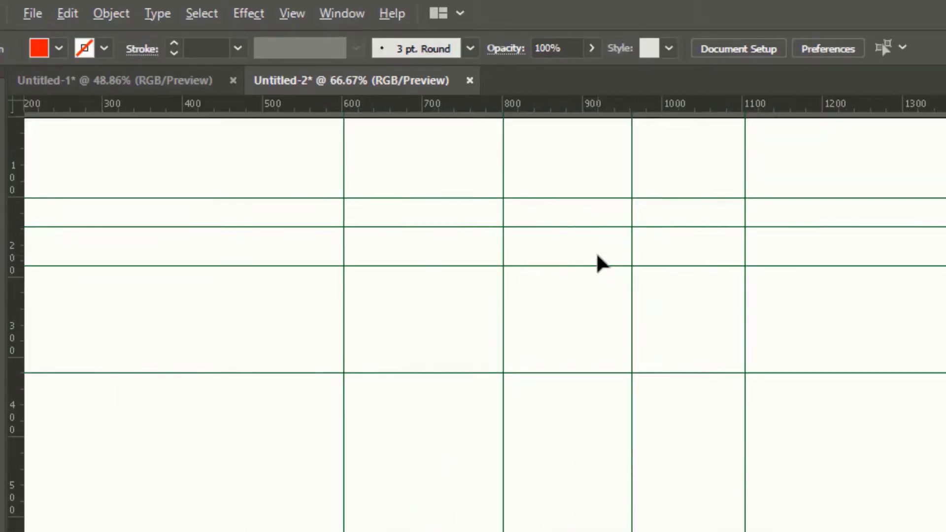
scroll(596, 255, up, 2)
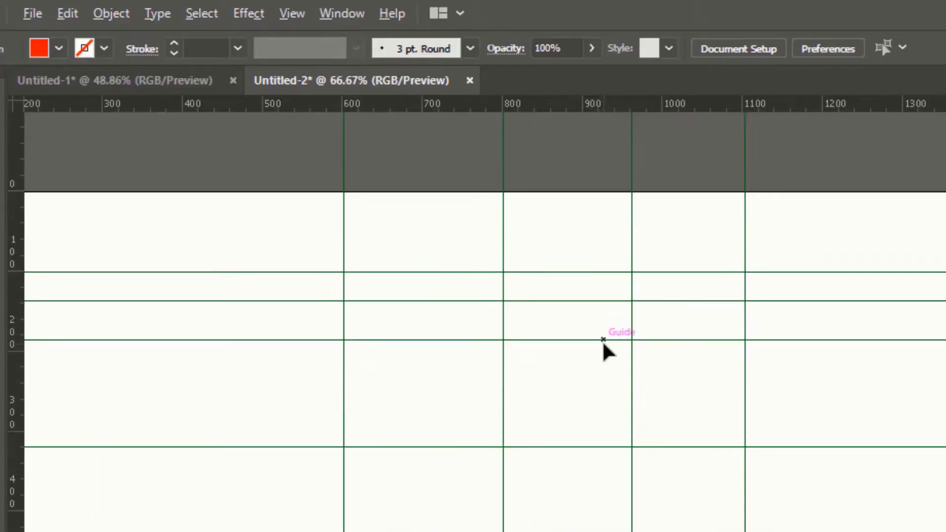
scroll(606, 350, up, 2)
scroll(672, 355, down, 1)
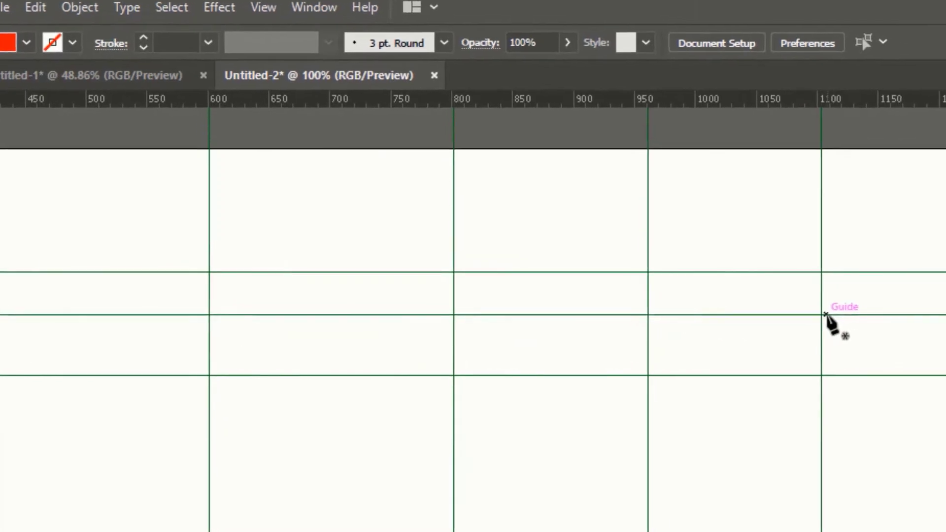
click(553, 295)
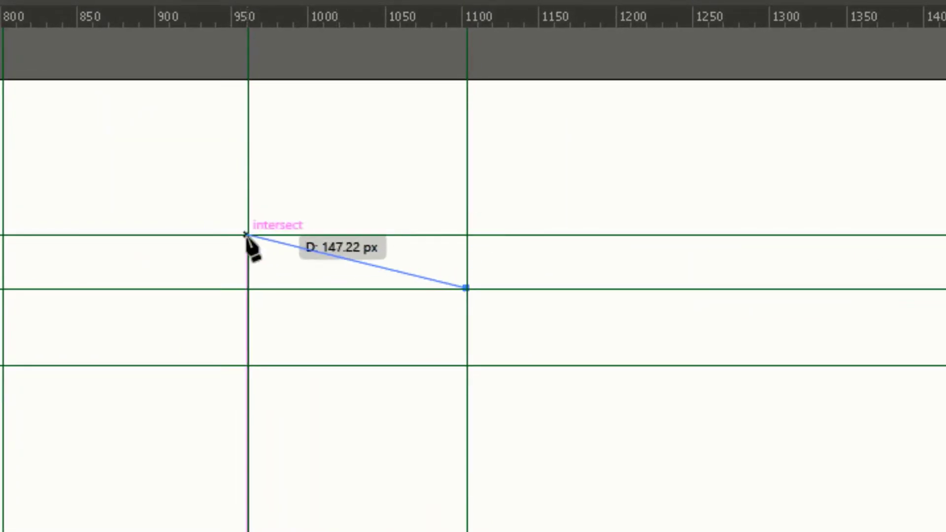
click(246, 235)
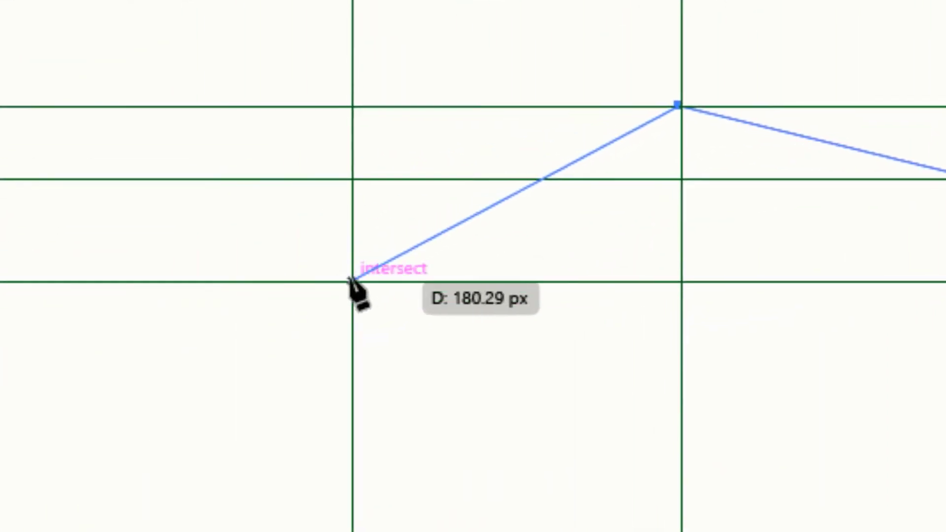
click(352, 281)
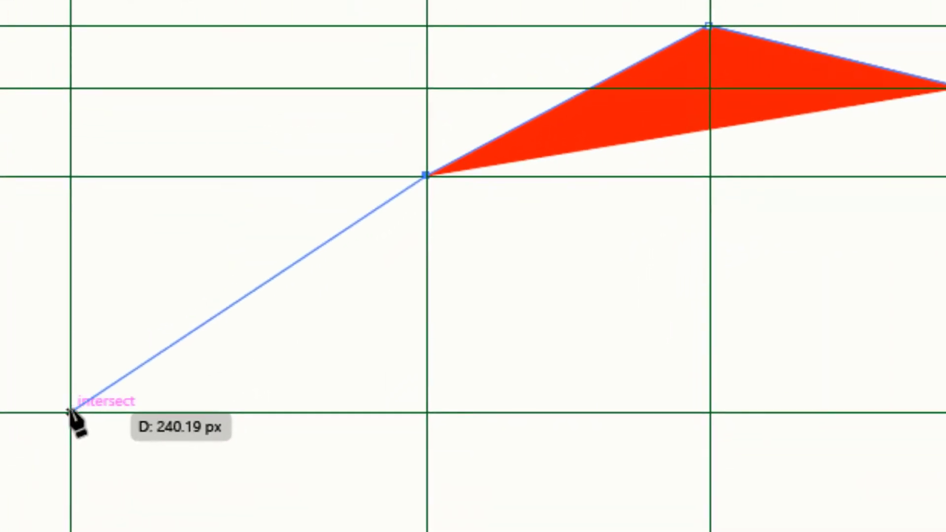
click(13, 474)
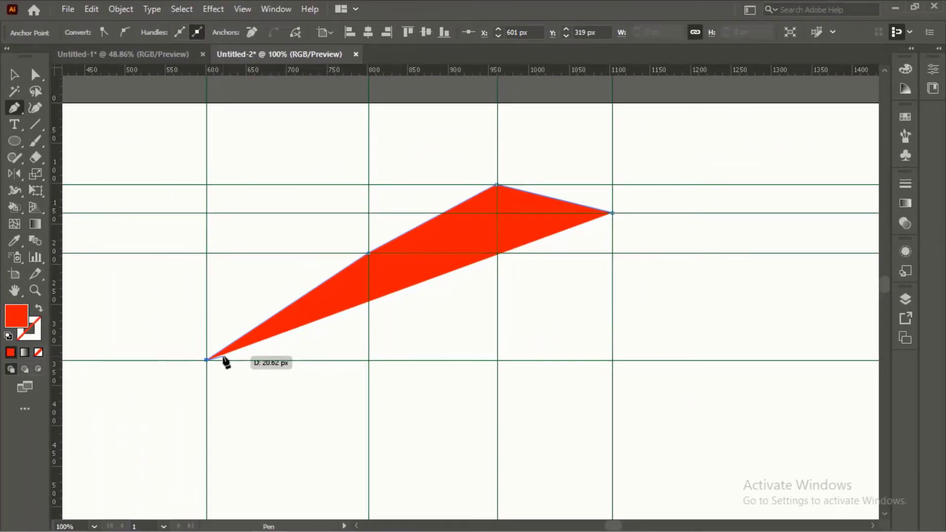
Swap the fill and stroke so the path has no fill and a red stroke.
key(shift+x)
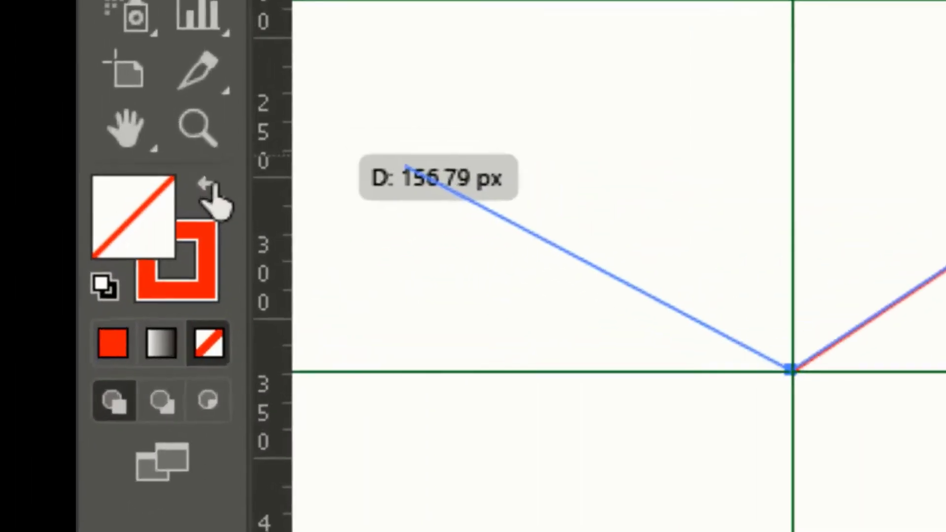
click(38, 308)
click(39, 307)
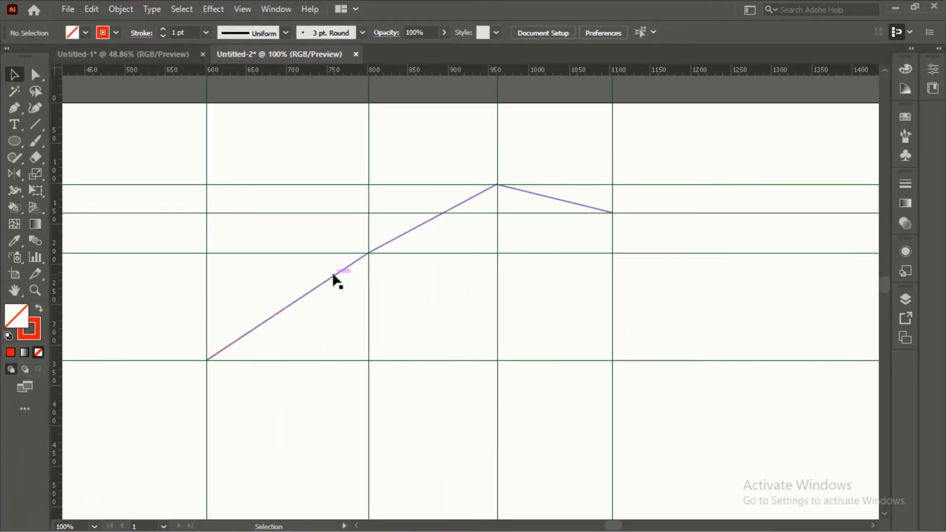
Add an anchor point near the middle of each of the path's three segments and switch to the Anchor Point tool.
click(333, 275)
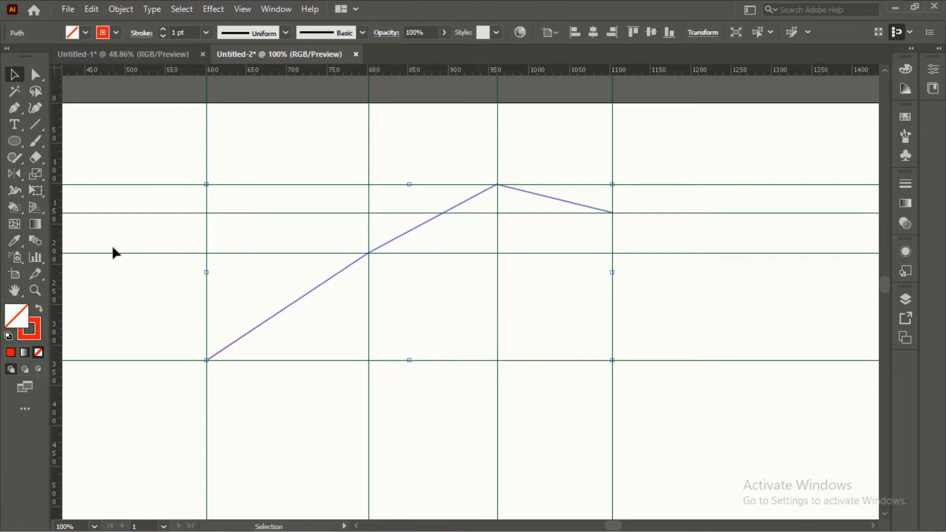
click(14, 108)
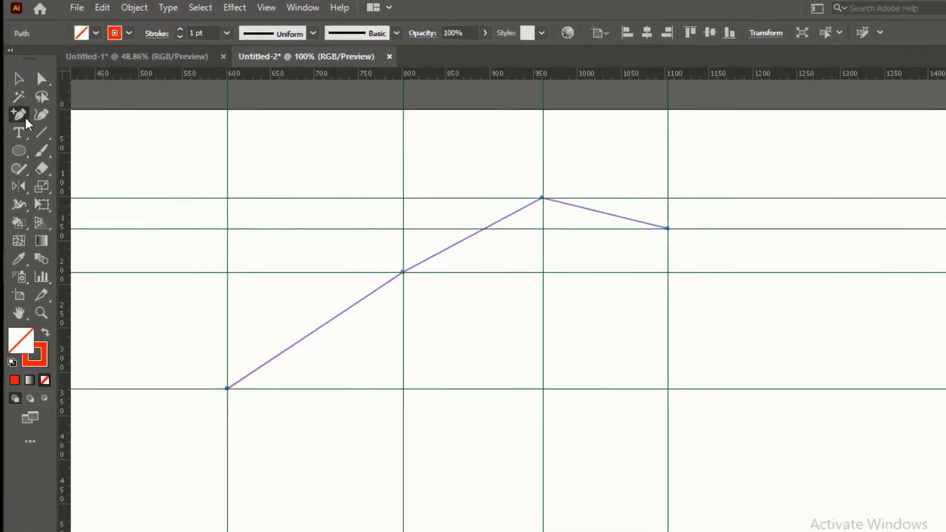
drag(25, 121, 140, 134)
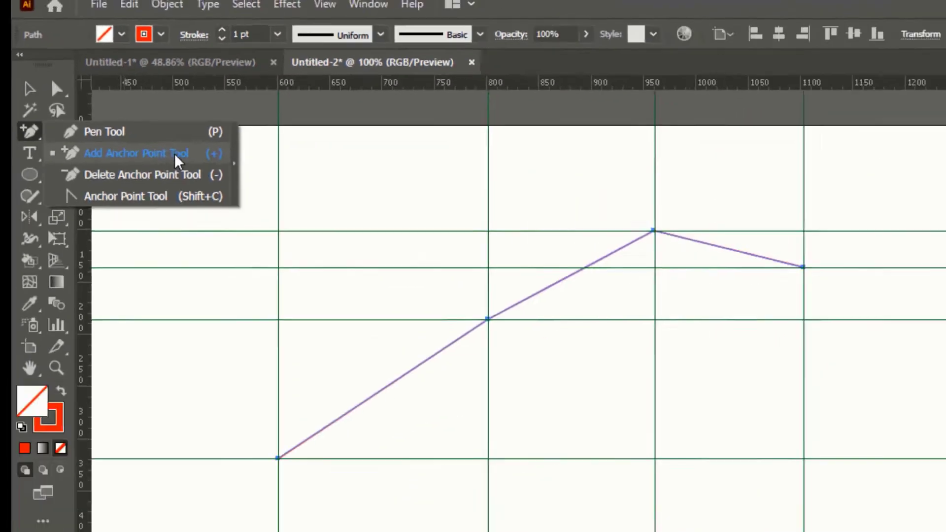
drag(177, 160, 176, 159)
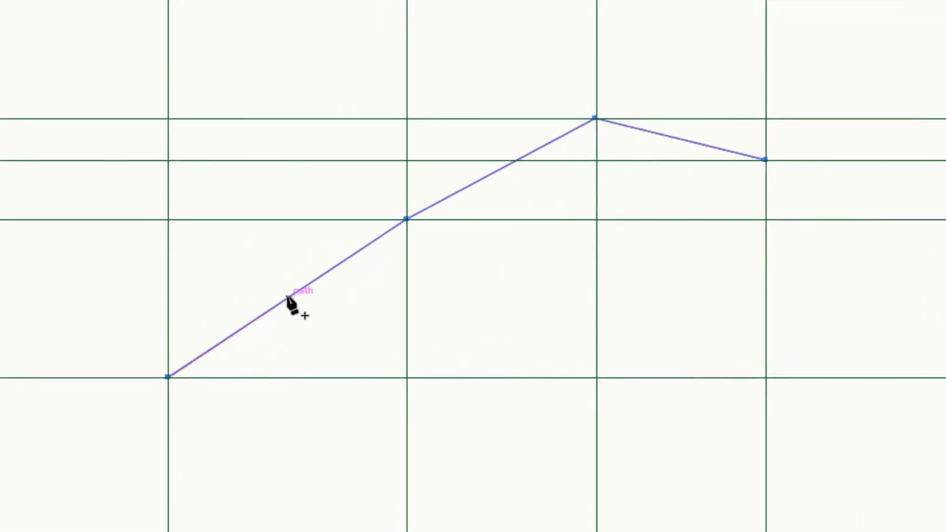
click(287, 304)
click(577, 113)
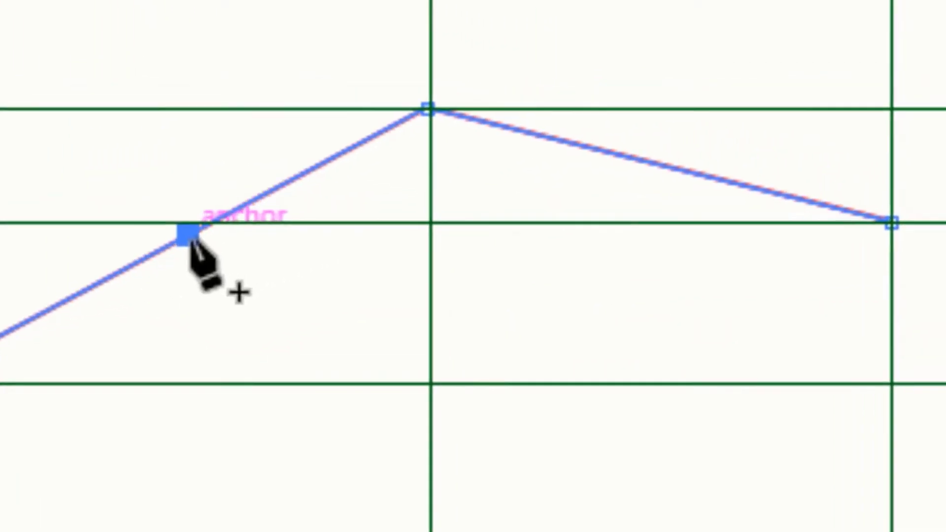
click(670, 168)
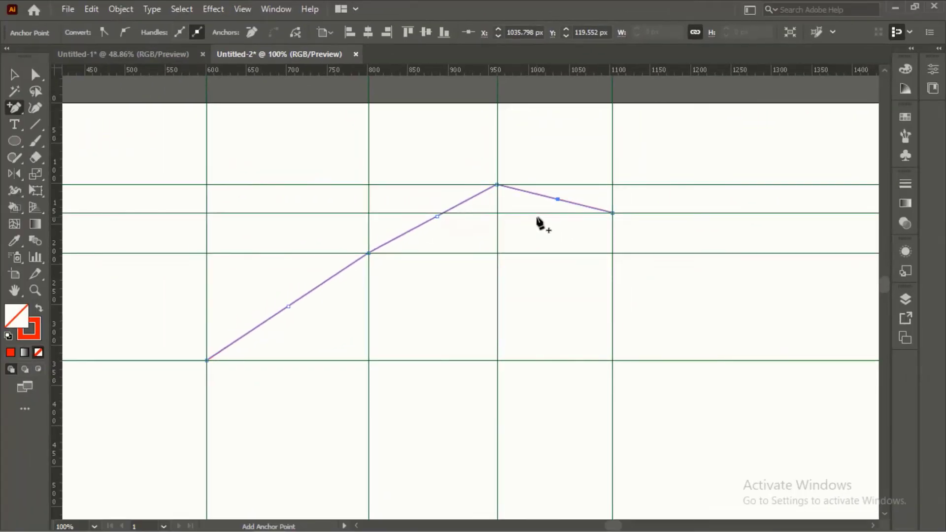
drag(14, 108, 89, 161)
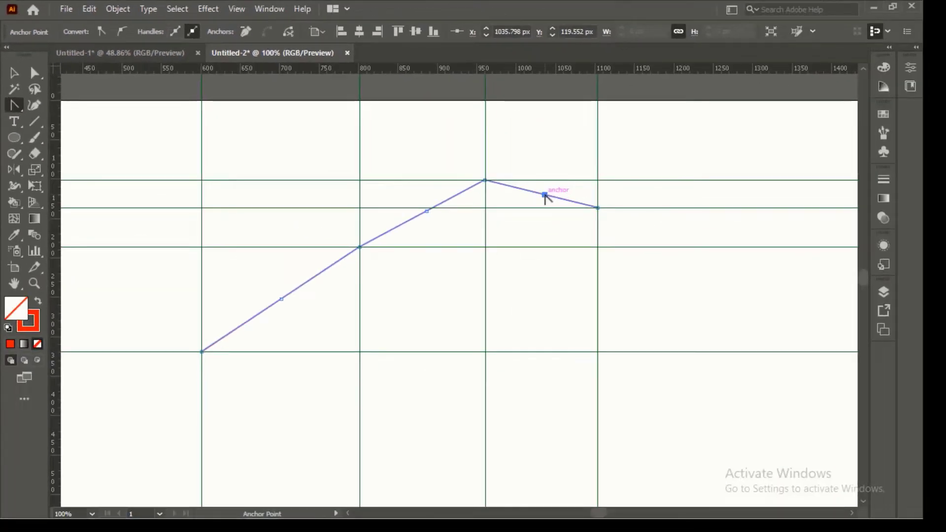
drag(544, 195, 543, 194)
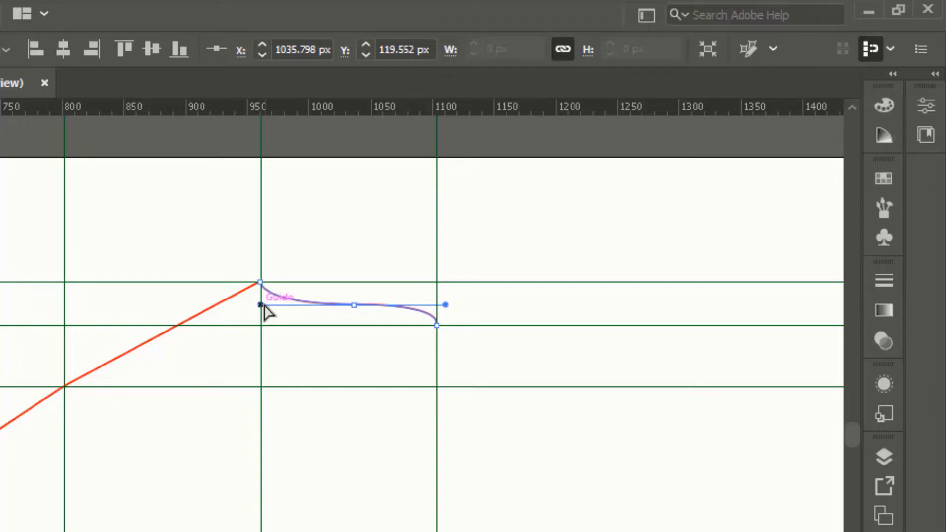
drag(264, 305, 267, 304)
key(ctrl+z)
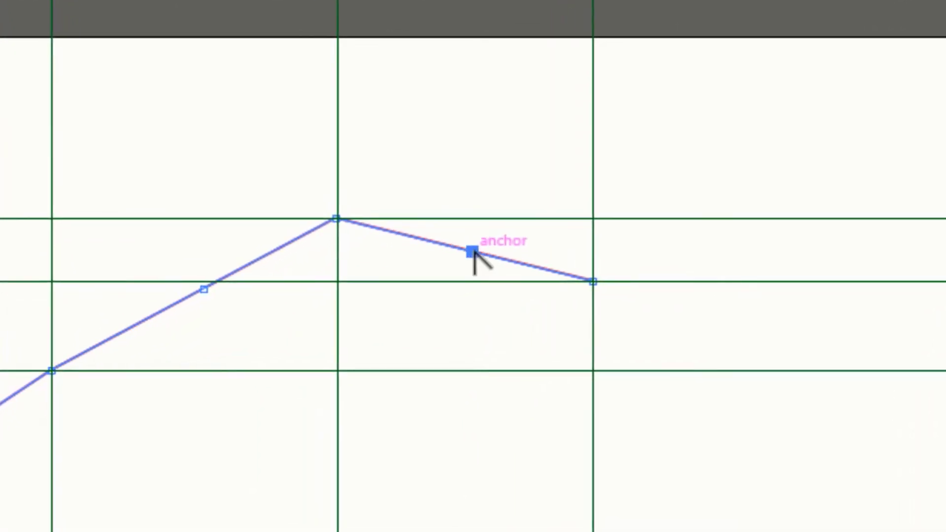
drag(472, 251, 482, 227)
key(ctrl+z)
Curve the three segments by pulling horizontal handles from the two upper midpoint anchors and vertical handles from the lowest midpoint anchor.
drag(472, 251, 344, 259)
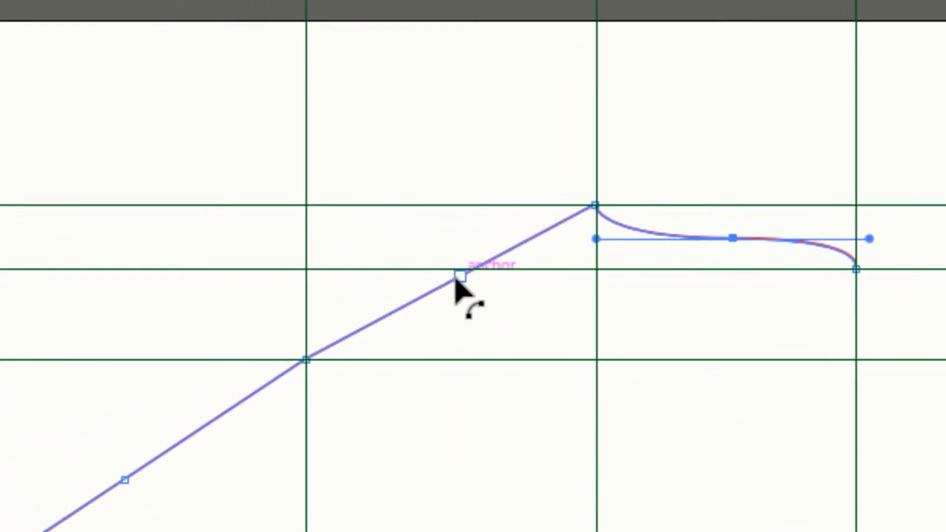
drag(459, 275, 334, 278)
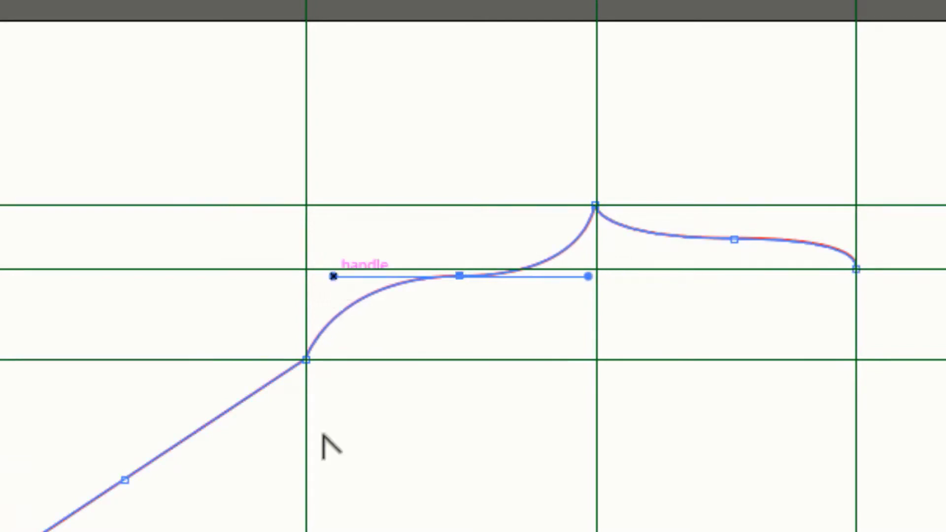
drag(125, 479, 120, 531)
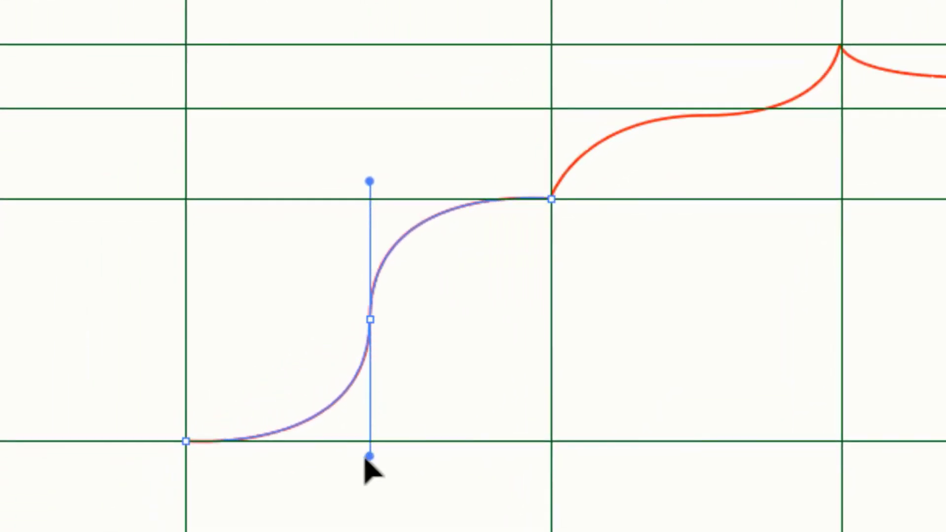
drag(365, 459, 309, 451)
key(ctrl+z)
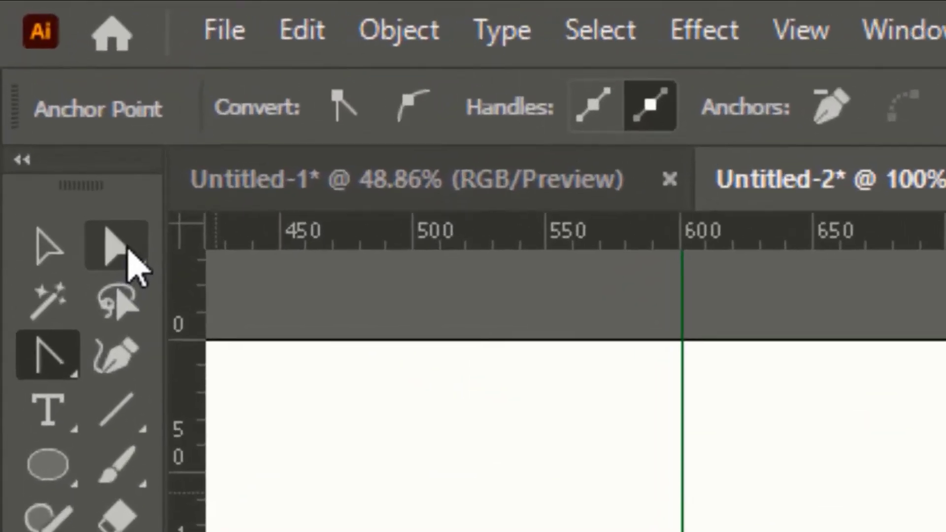
Move the lowest segment's midpoint anchor horizontally to X 660.5 px with Direct Selection and tilt its vertical handles to the right.
click(35, 74)
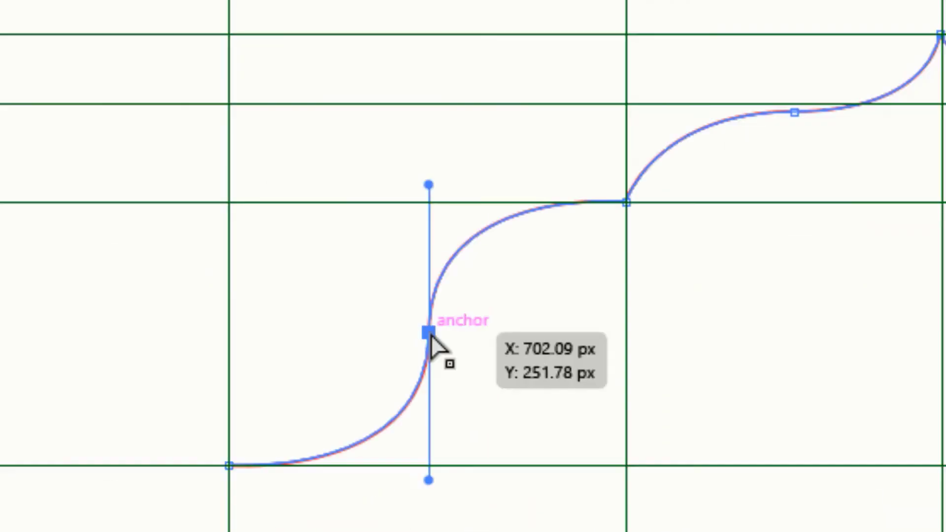
drag(430, 336, 345, 322)
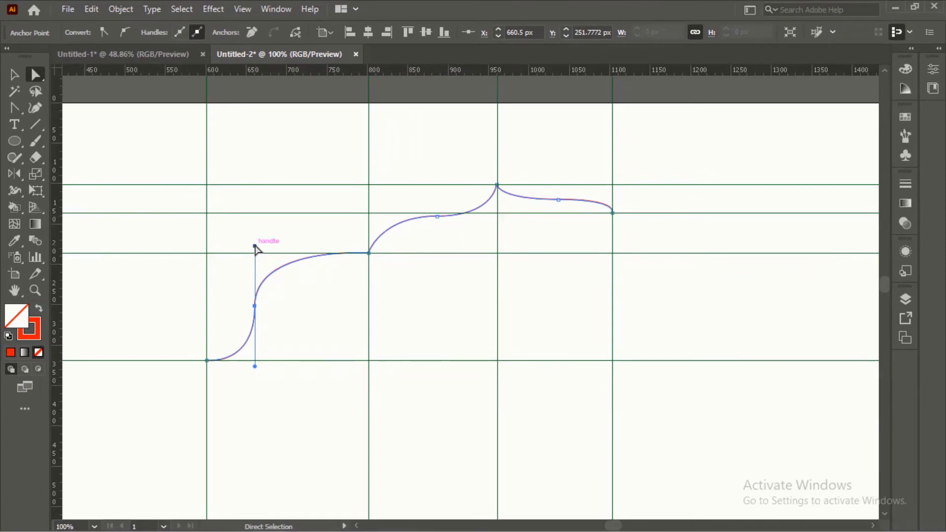
drag(255, 246, 281, 241)
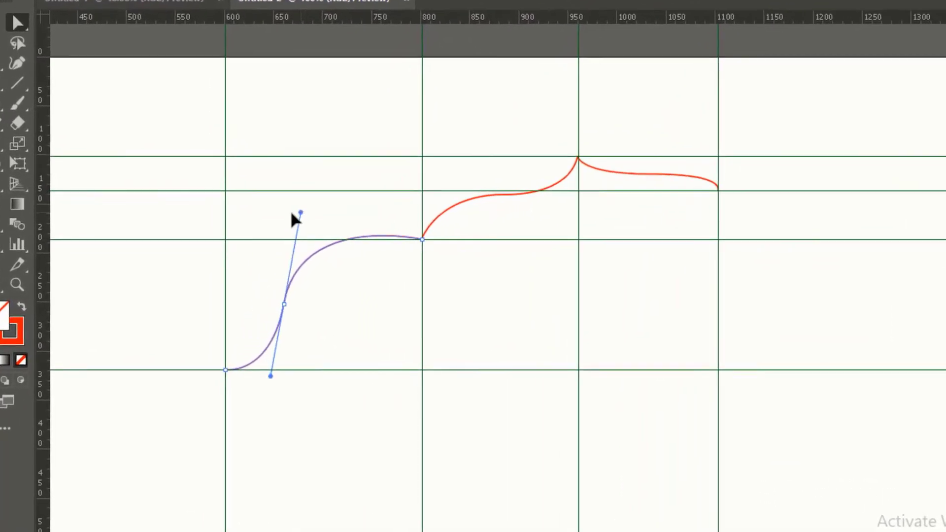
drag(332, 217, 335, 217)
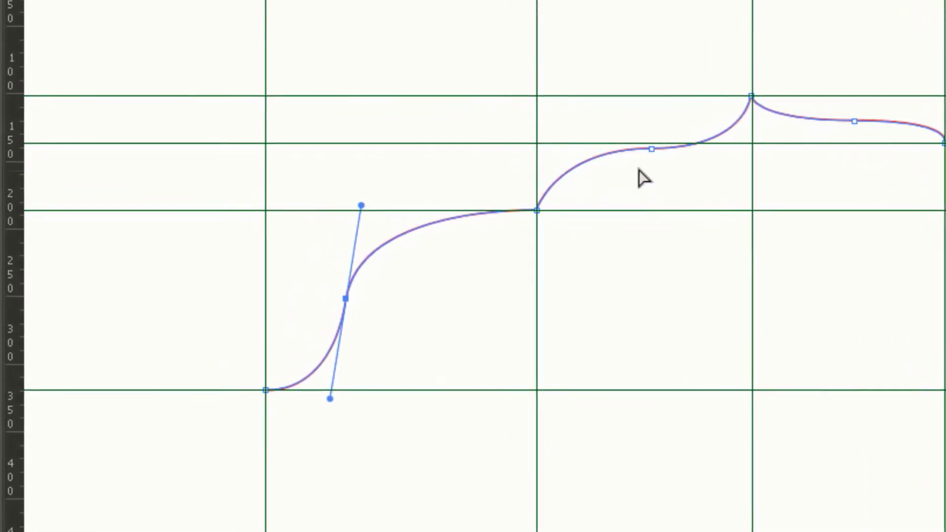
Move the middle segment's midpoint anchor up and left to just above the horizontal guide, then lengthen its right handle and angle it slightly downward.
click(656, 136)
scroll(656, 134, up, 2)
click(678, 197)
scroll(678, 196, down, 2)
scroll(666, 193, up, 2)
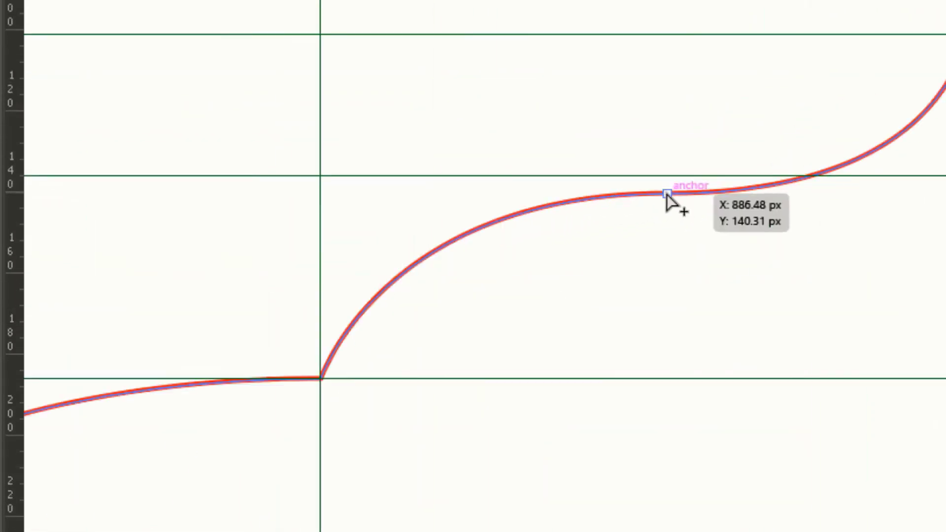
click(667, 195)
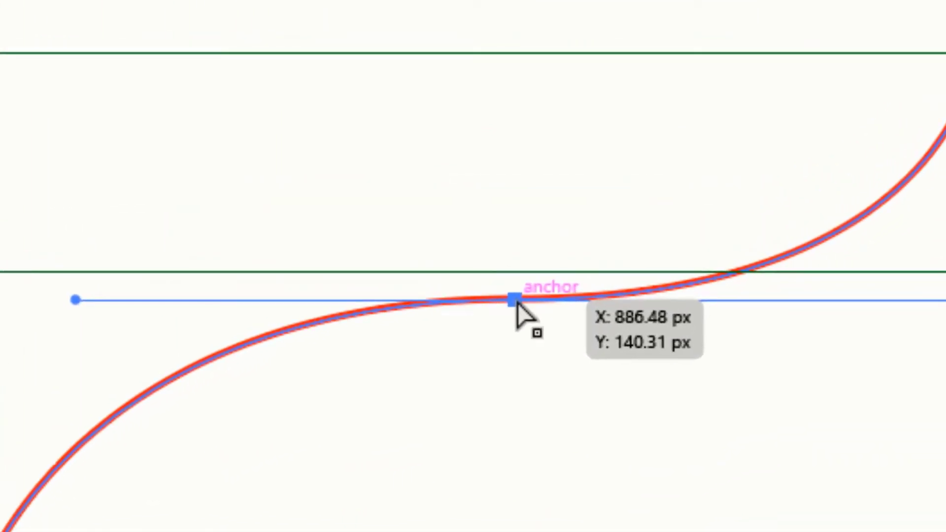
drag(516, 303, 407, 236)
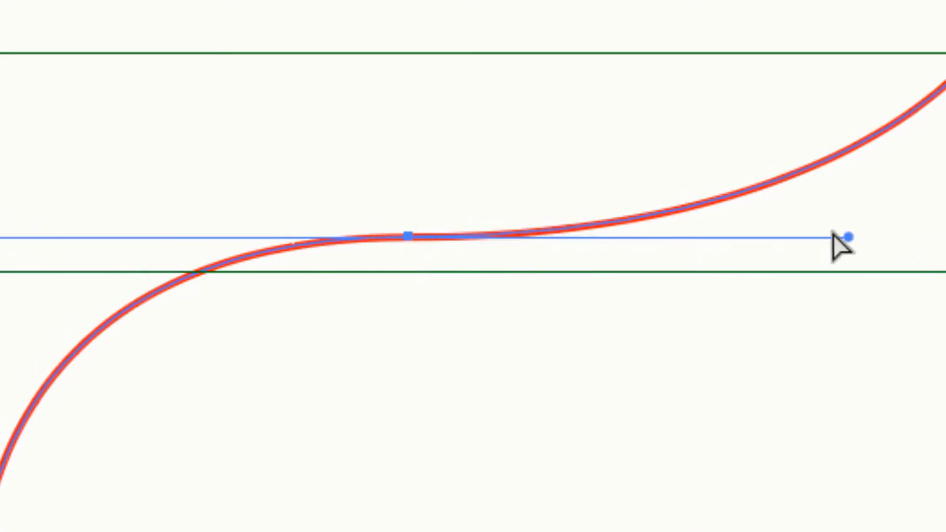
drag(847, 237, 903, 244)
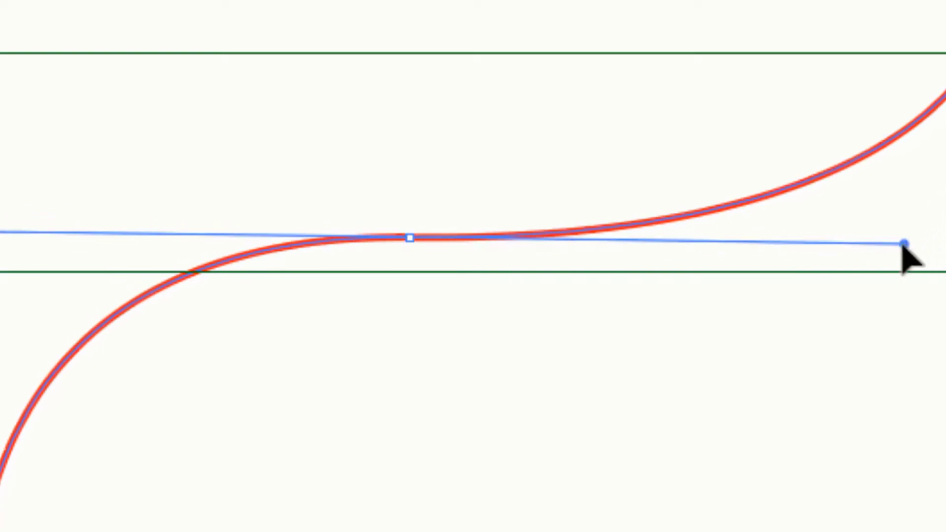
Lower the midpoint anchor of the segment between the 960 and 1100 px guides, then shorten its right handle and raise it slightly.
scroll(3, 217, down, 3)
scroll(457, 229, up, 3)
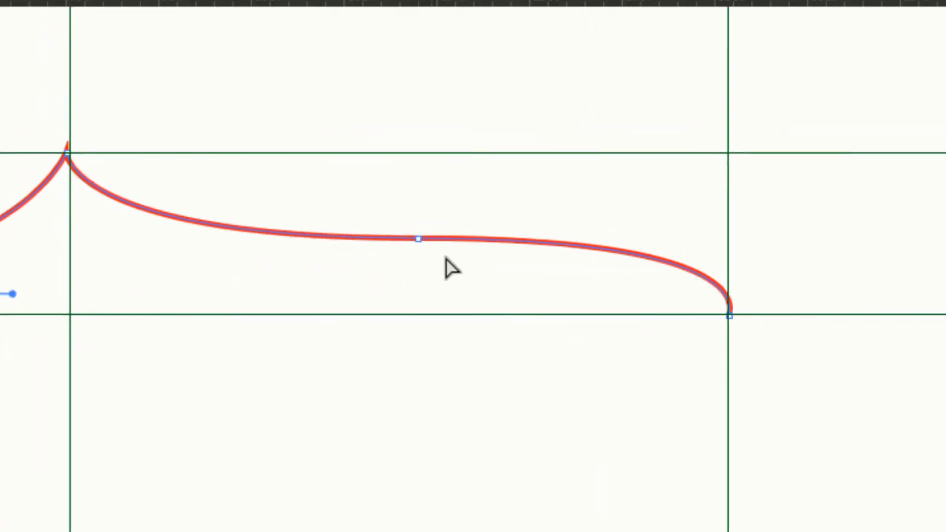
click(413, 246)
drag(413, 246, 401, 274)
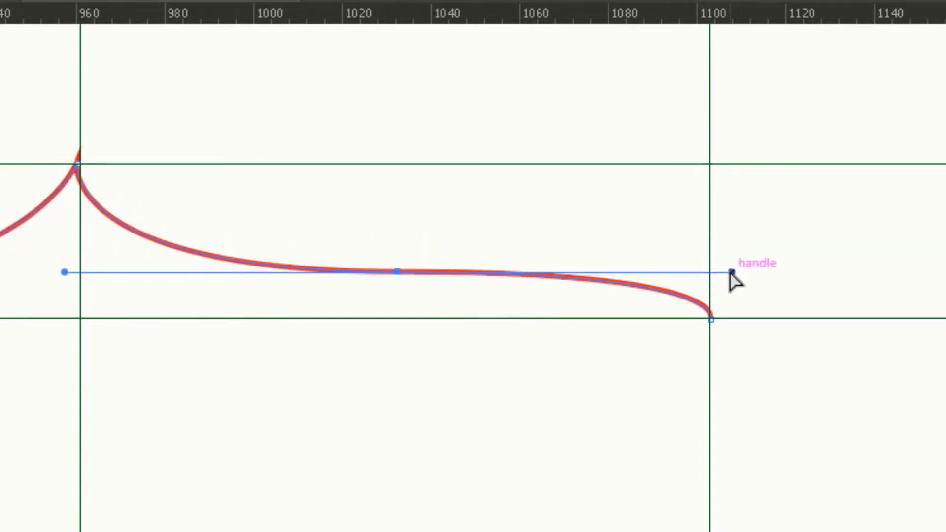
drag(731, 272, 699, 263)
Reshape the curve left of the peak anchor with its handle so it rises steeply, and align the anchor with the 960 px guide intersection.
scroll(1, 182, up, 4)
scroll(365, 138, up, 1)
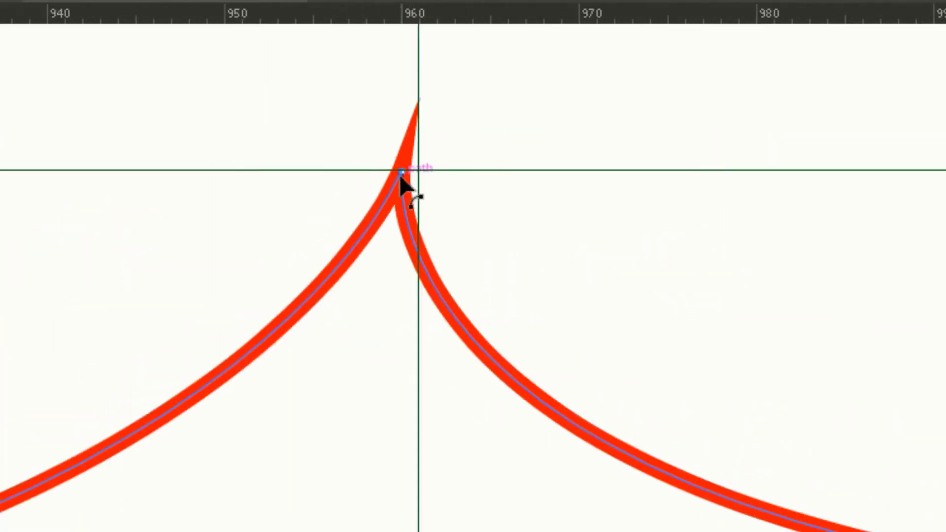
drag(400, 178, 385, 227)
drag(277, 530, 197, 481)
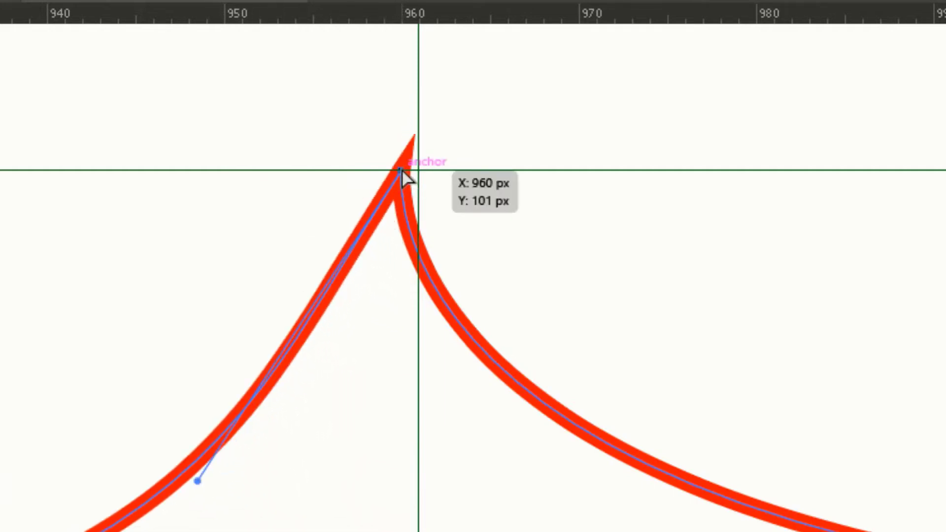
drag(407, 176, 416, 178)
scroll(497, 312, down, 3)
scroll(380, 393, down, 2)
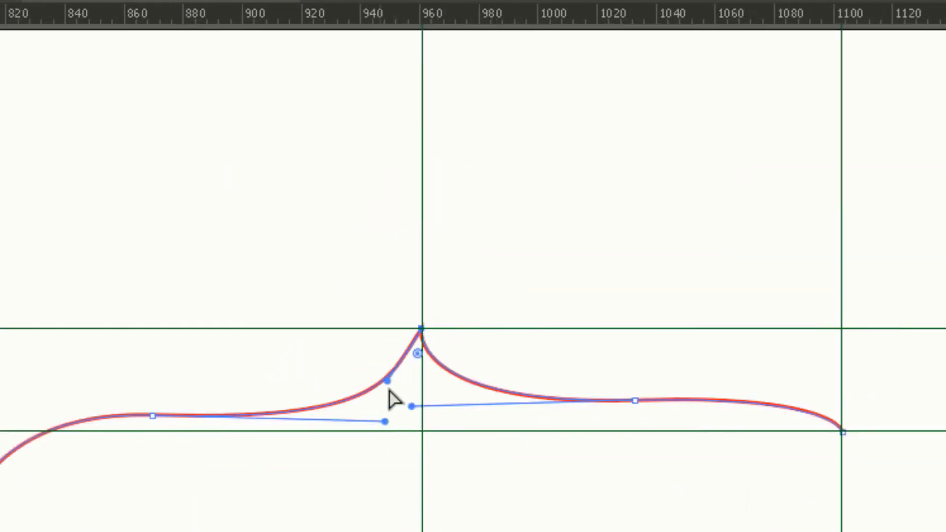
scroll(391, 362, up, 3)
drag(376, 423, 417, 495)
Lower the path's right end anchor along the 1100 px guide to Y 148.5 px and deselect the path.
scroll(266, 355, down, 3)
scroll(714, 449, up, 2)
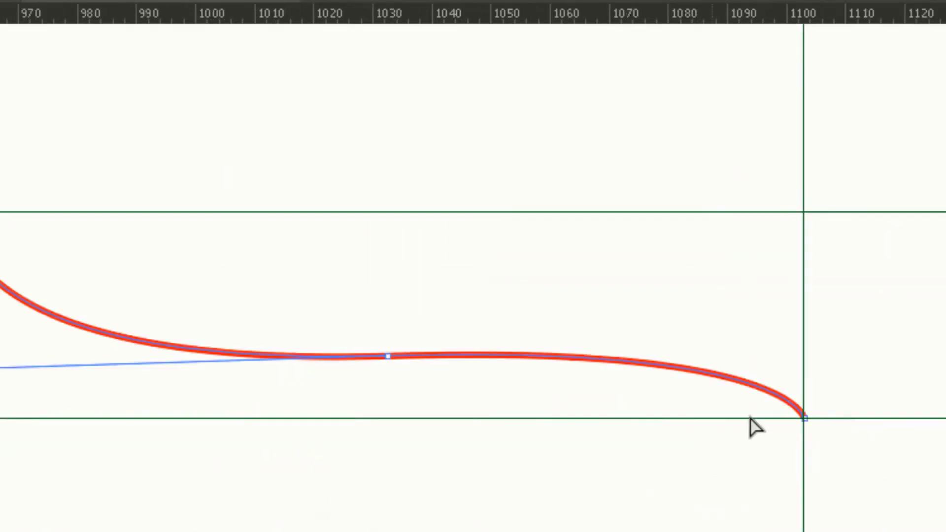
click(806, 420)
drag(806, 419, 797, 498)
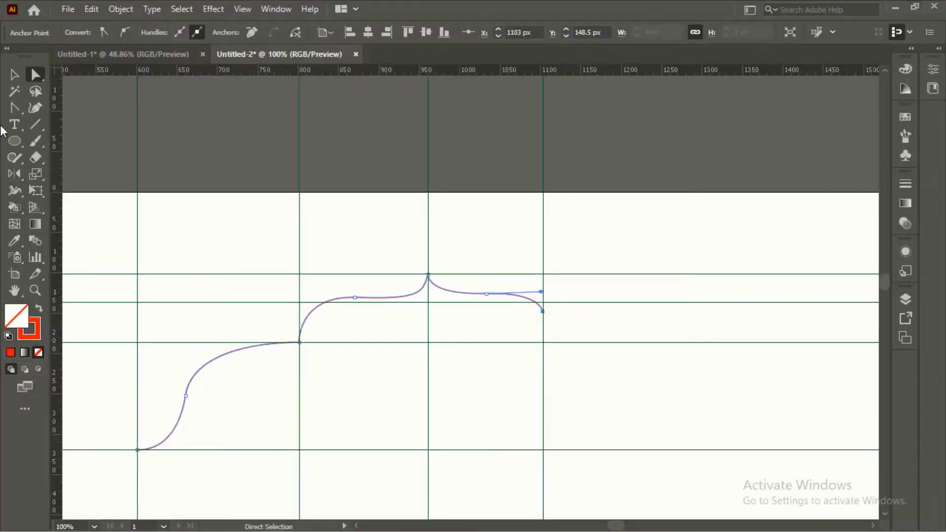
click(14, 73)
click(452, 397)
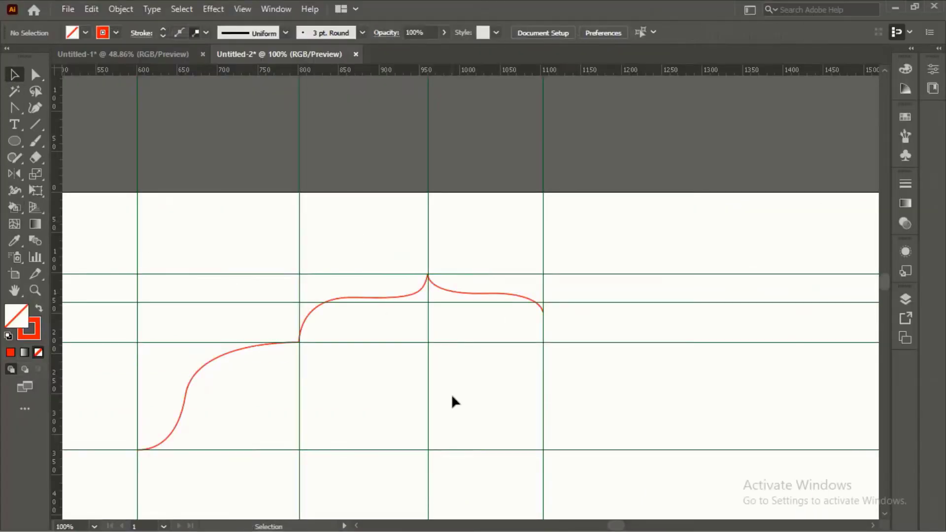
Try to make a copy of the path reflected across a vertical axis at its right end, and undo the copy.
click(186, 371)
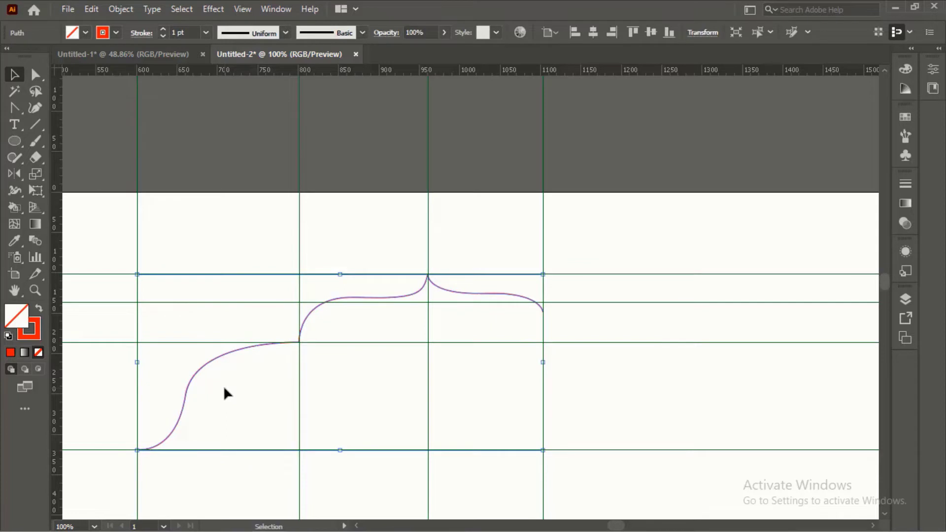
key(o)
scroll(555, 332, down, 1)
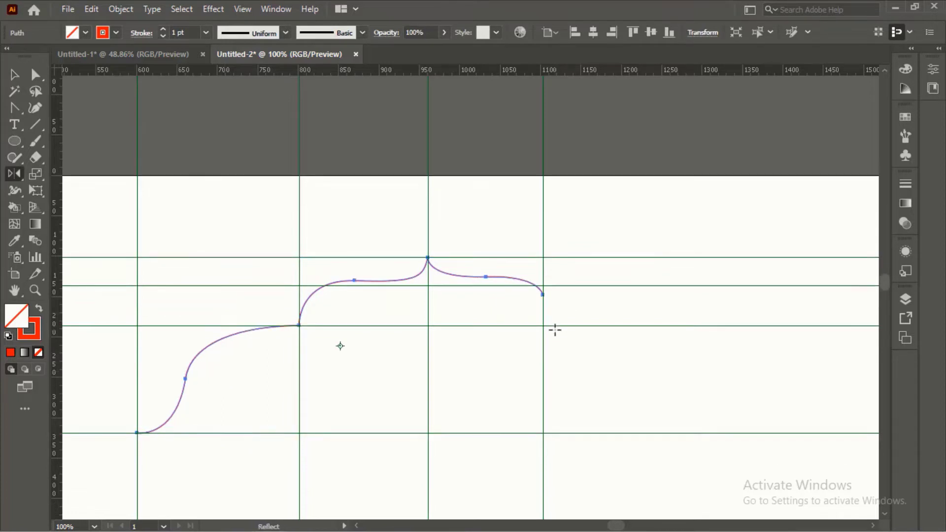
scroll(551, 325, up, 8)
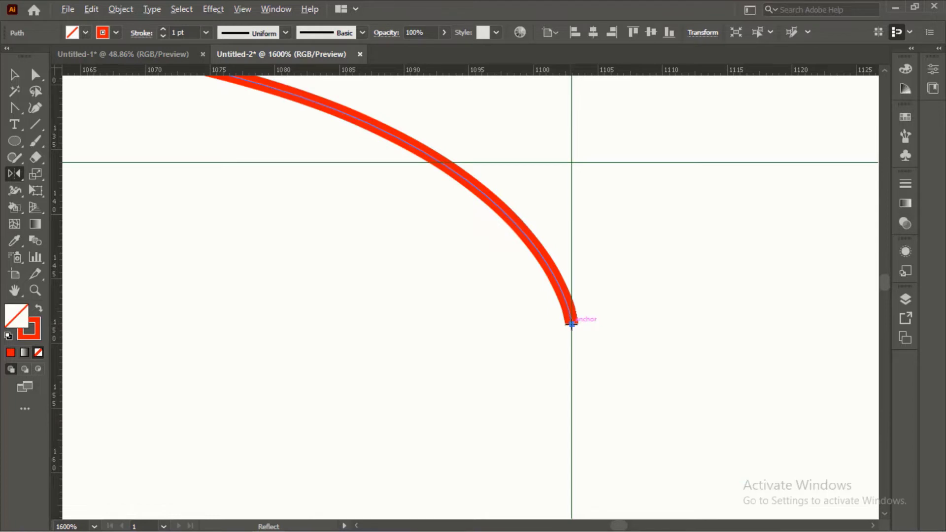
alt+click(571, 324)
click(751, 265)
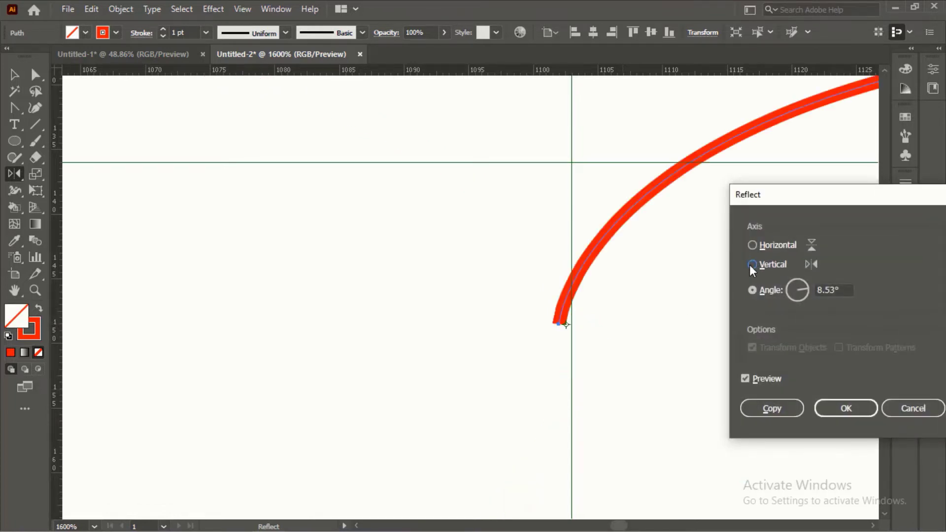
click(771, 409)
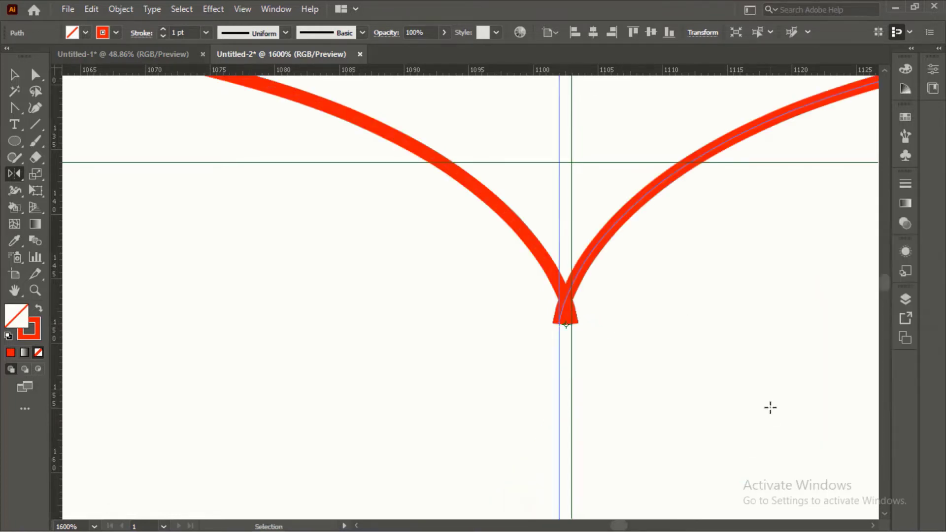
key(ctrl+z)
Create a copy of the path with Reflect across the vertical axis, setting the reflection origin at its right end anchor.
scroll(567, 363, up, 10)
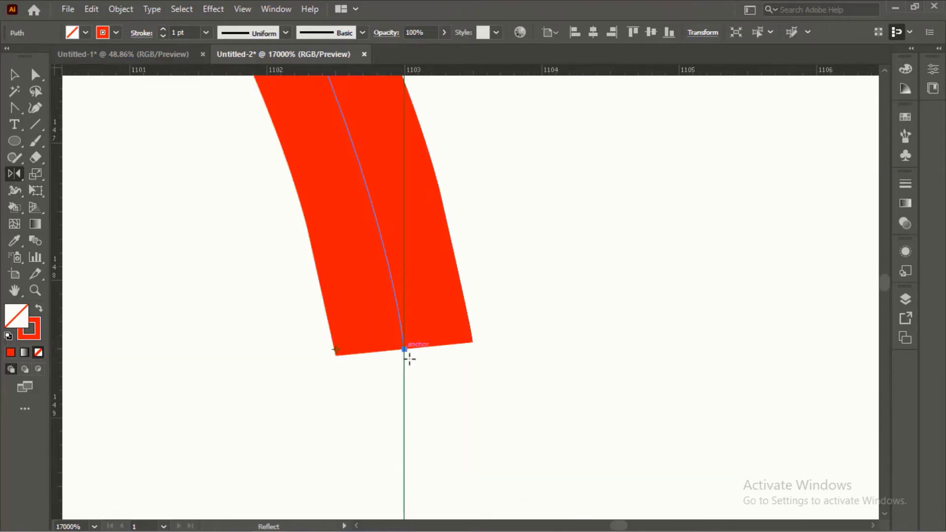
alt+click(404, 349)
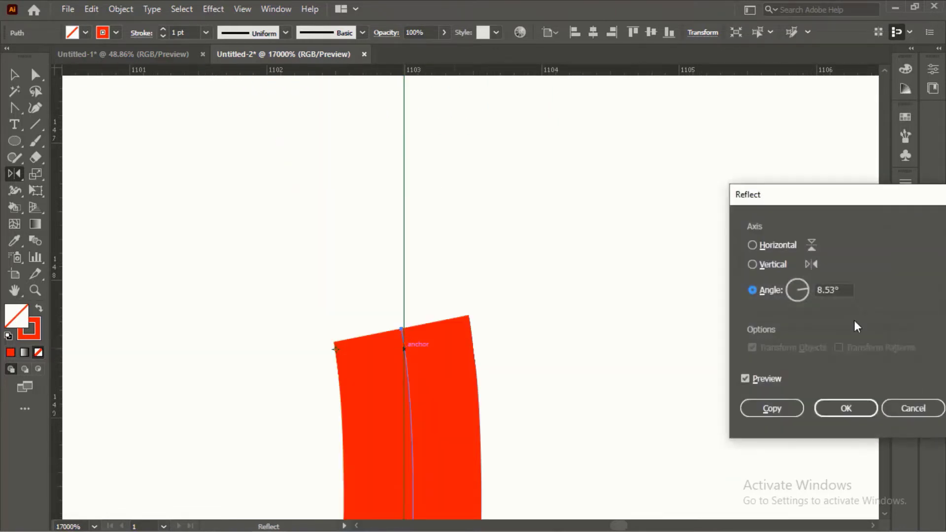
click(752, 265)
click(771, 409)
Move the reflected copy 1 px to the right so its end meets the original path's end on the 1100 px guide.
scroll(578, 349, down, 15)
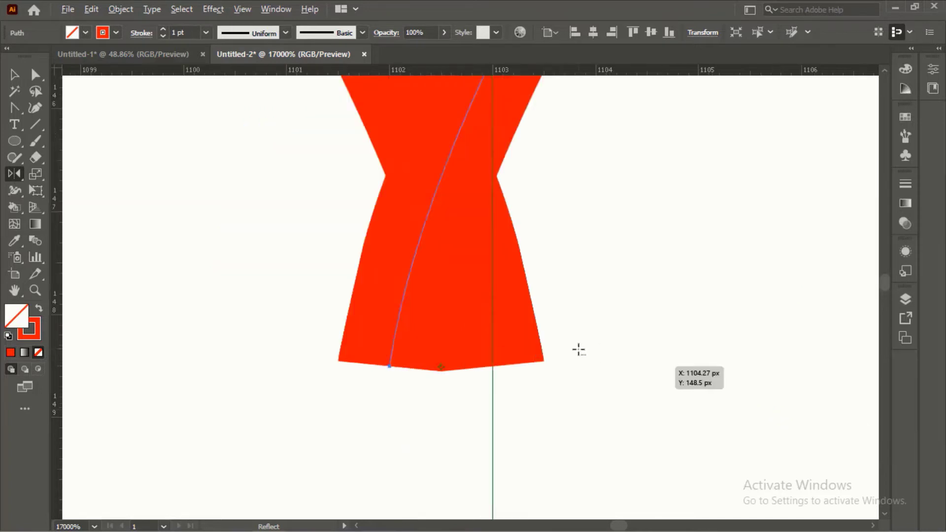
scroll(575, 365, down, 2)
scroll(577, 380, up, 4)
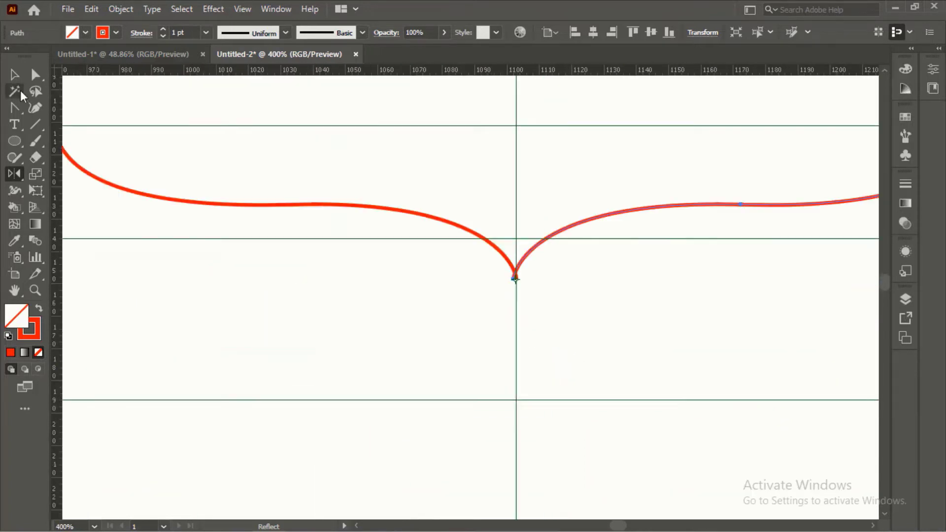
click(273, 289)
scroll(514, 273, up, 3)
scroll(507, 302, down, 3)
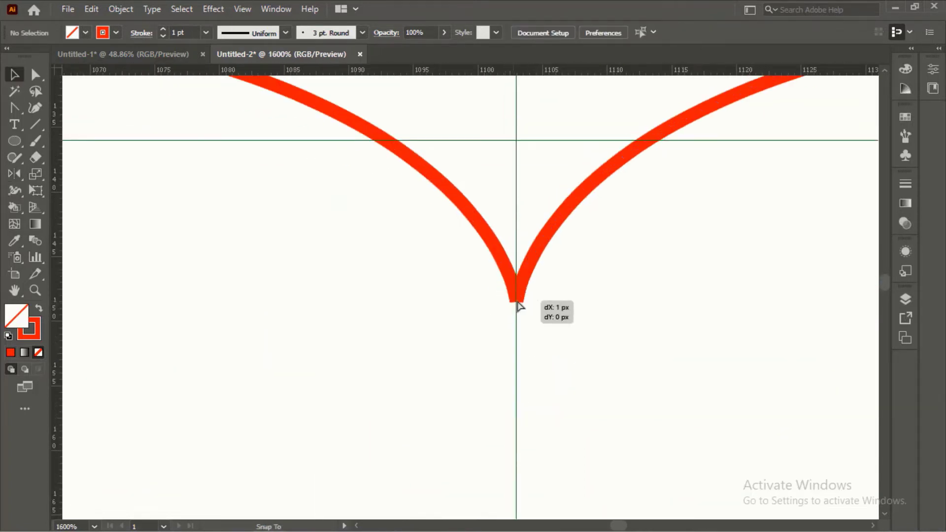
scroll(446, 295, down, 2)
scroll(446, 295, down, 4)
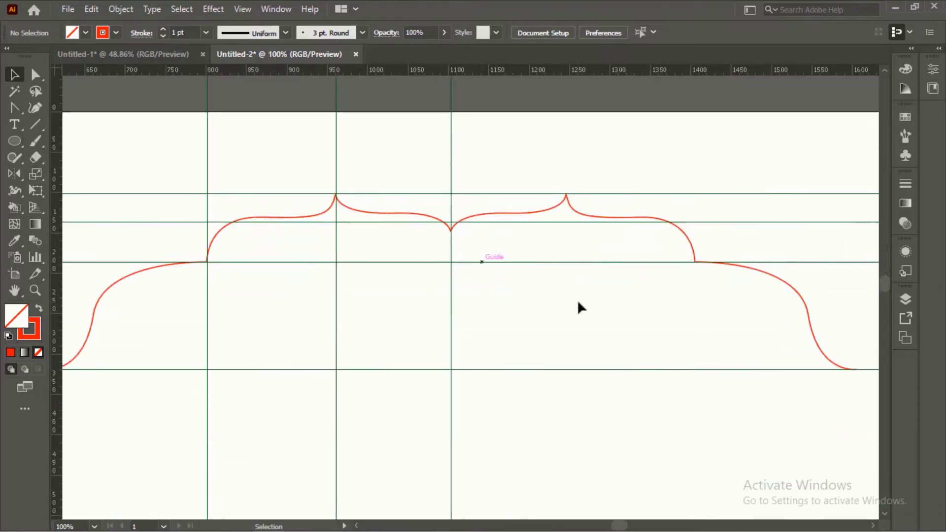
Select both mirrored halves and join them into one path at their meeting point on the 1100 px guide.
scroll(519, 303, down, 2)
scroll(517, 301, up, 1)
click(400, 217)
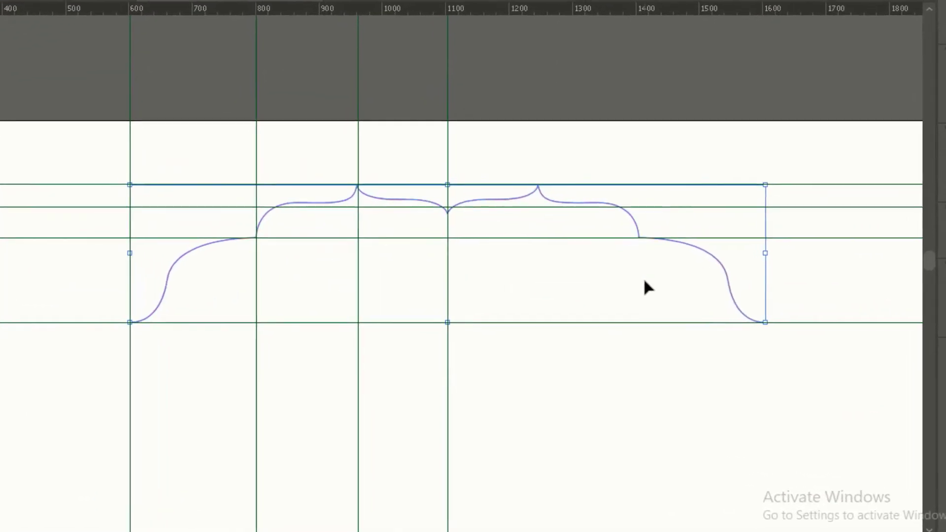
scroll(485, 234, up, 5)
right_click(433, 159)
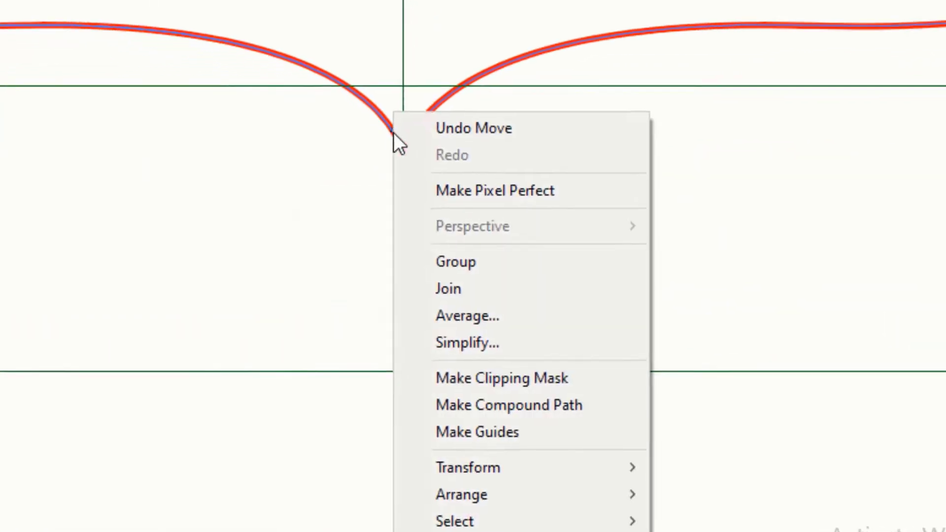
click(424, 265)
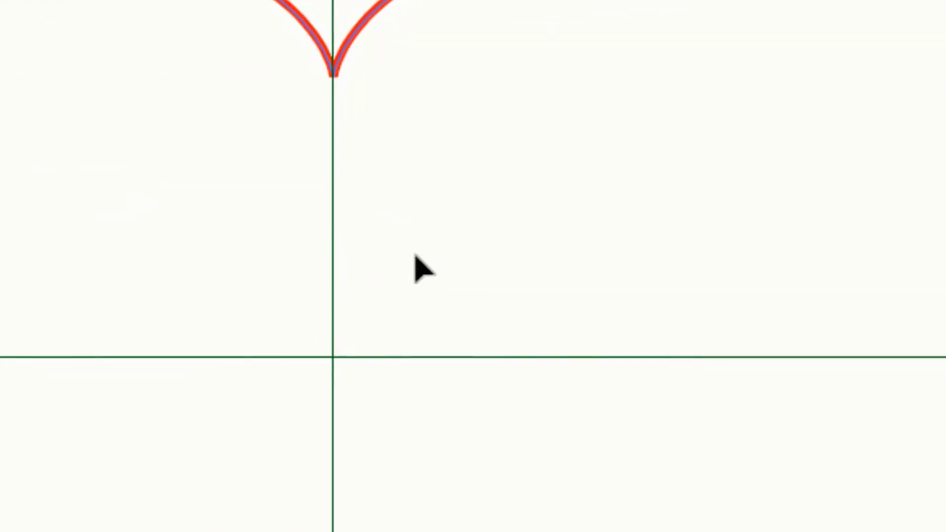
click(408, 180)
scroll(408, 180, up, 3)
scroll(248, 46, down, 3)
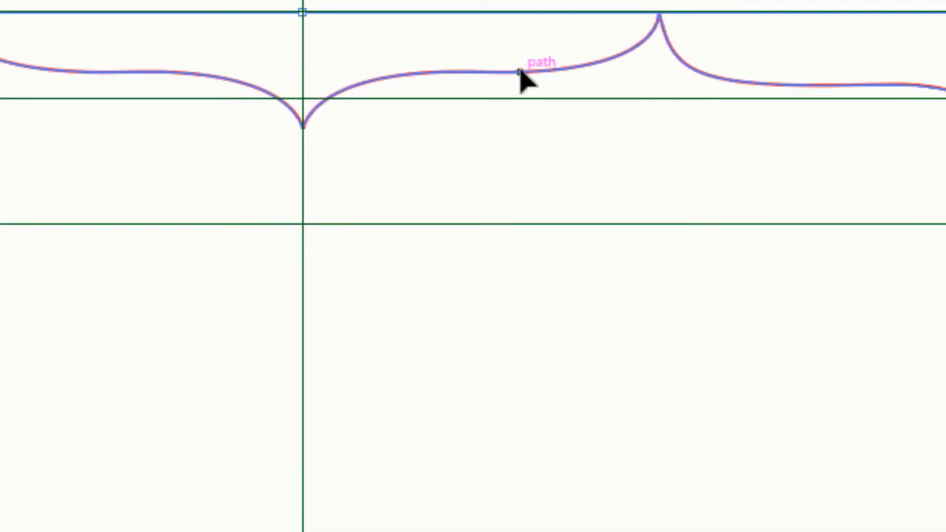
Create a copy of the joined path reflected across the horizontal axis at the intersection of the 1100 px guide and the lowest guide.
click(484, 7)
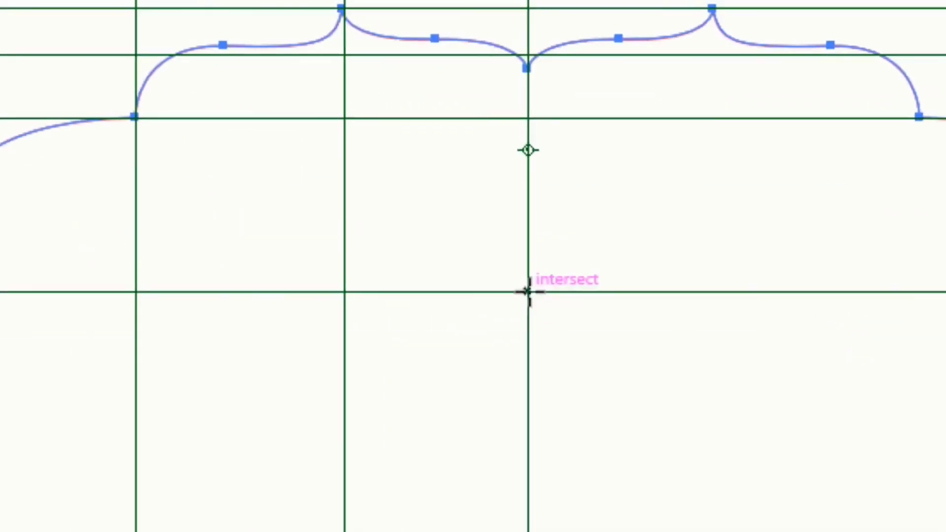
alt+click(527, 292)
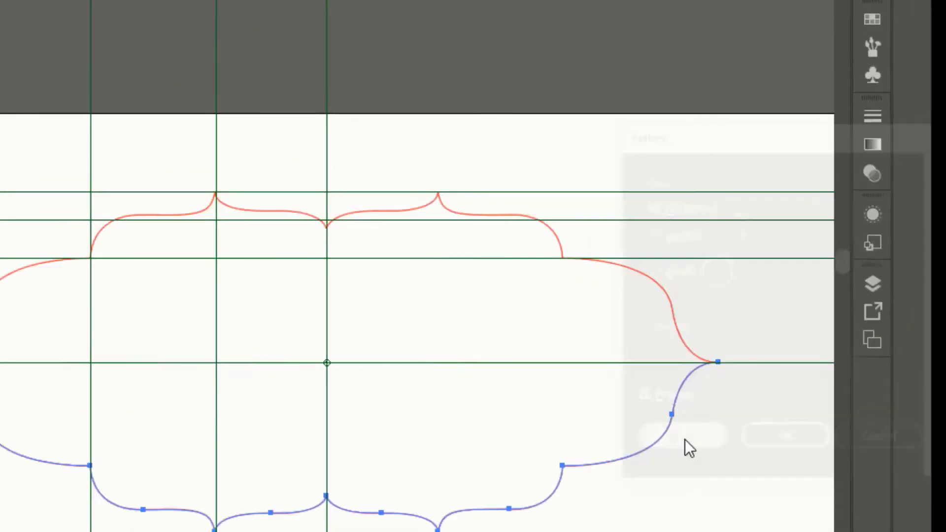
click(495, 510)
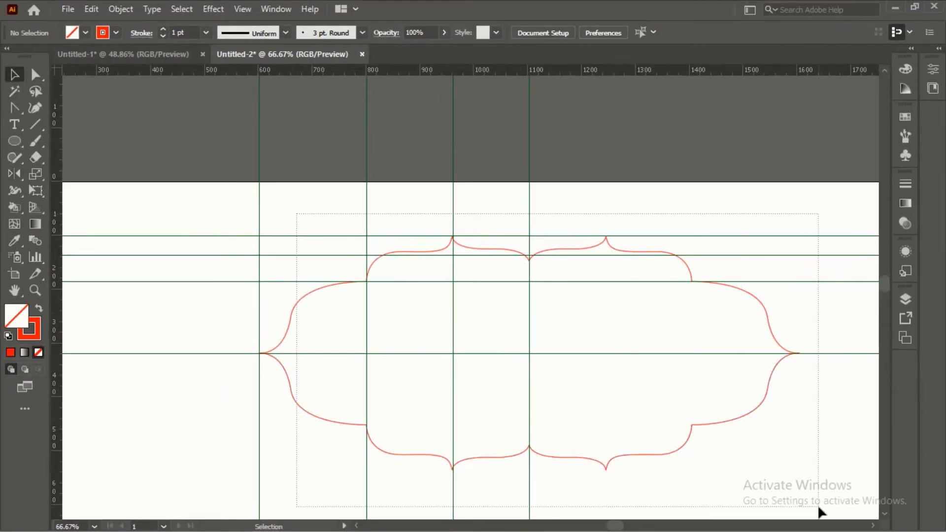
Select the upper and lower halves of the frame together and join them.
key(ctrl+a)
right_click(728, 361)
click(749, 170)
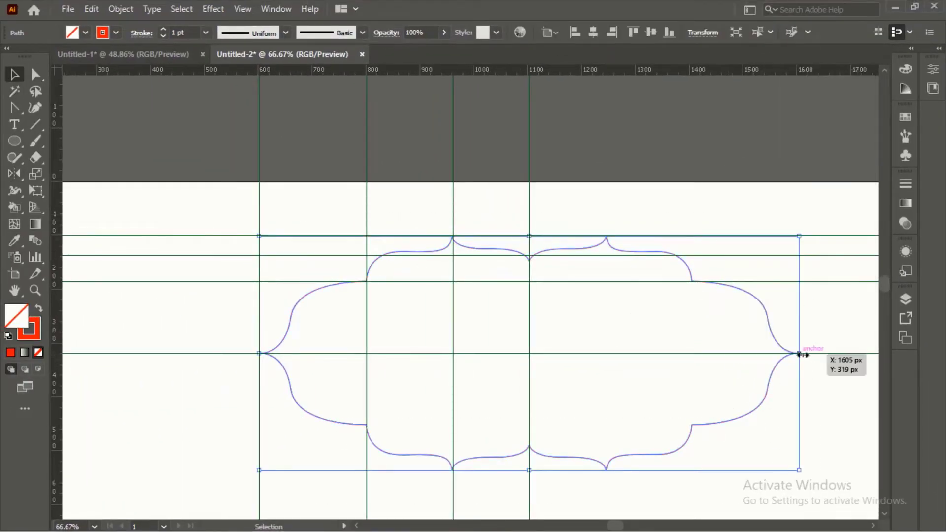
Narrow the joined frame horizontally to about 740 px wide and swap its stroke and fill to make it solid red.
drag(798, 353, 660, 355)
click(704, 390)
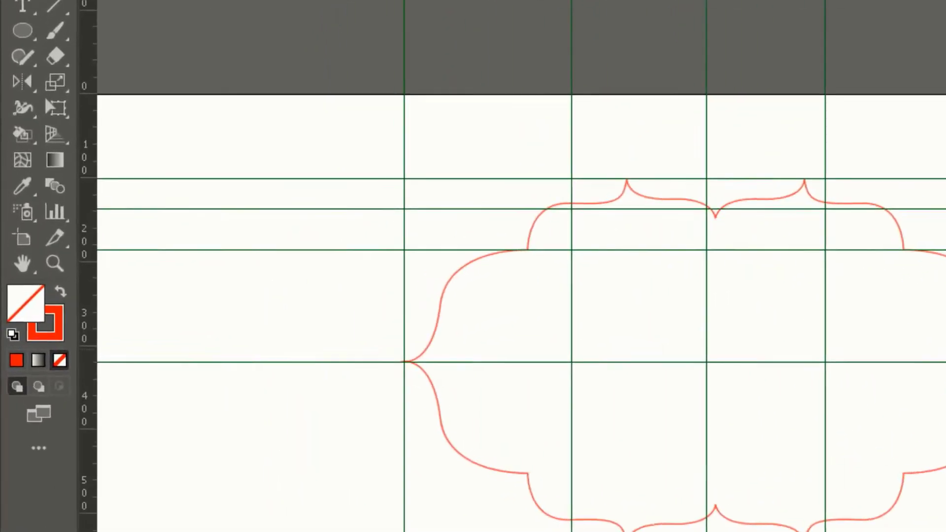
key(ctrl+a)
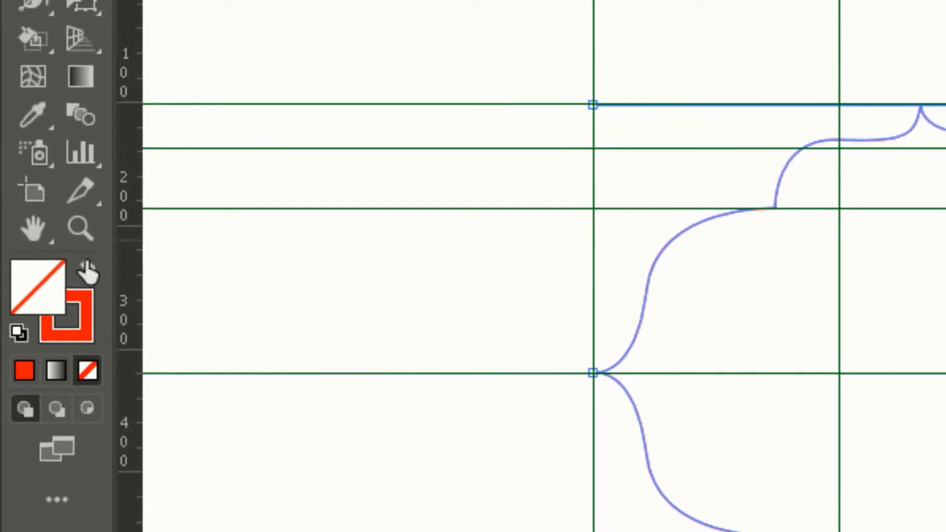
key(shift+x)
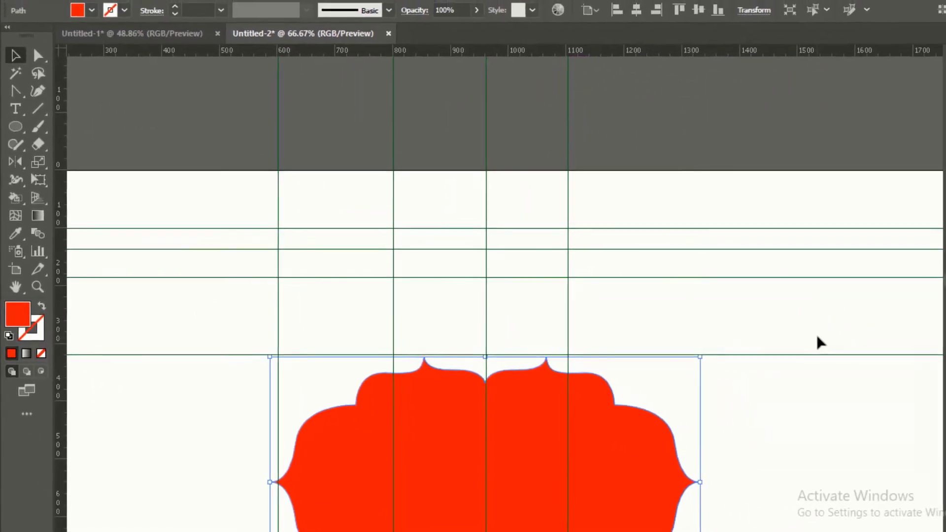
Create a smaller copy of the red frame, about 676 px wide, scaled proportionally around the same centre.
click(815, 439)
scroll(810, 448, down, 3)
click(638, 371)
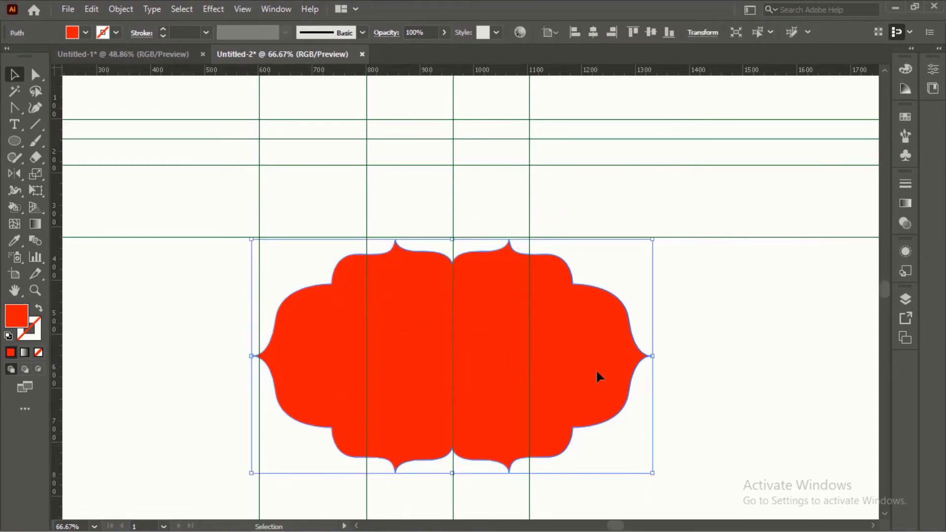
key(a)
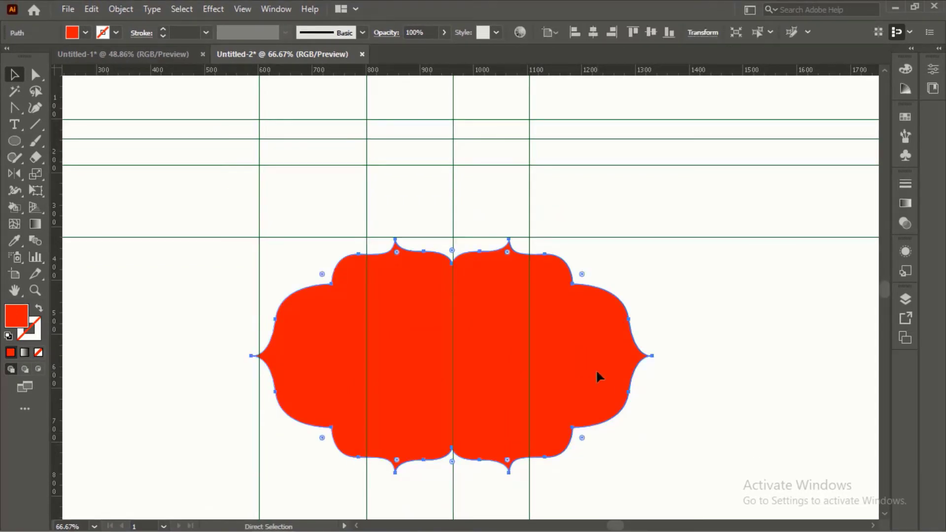
key(v)
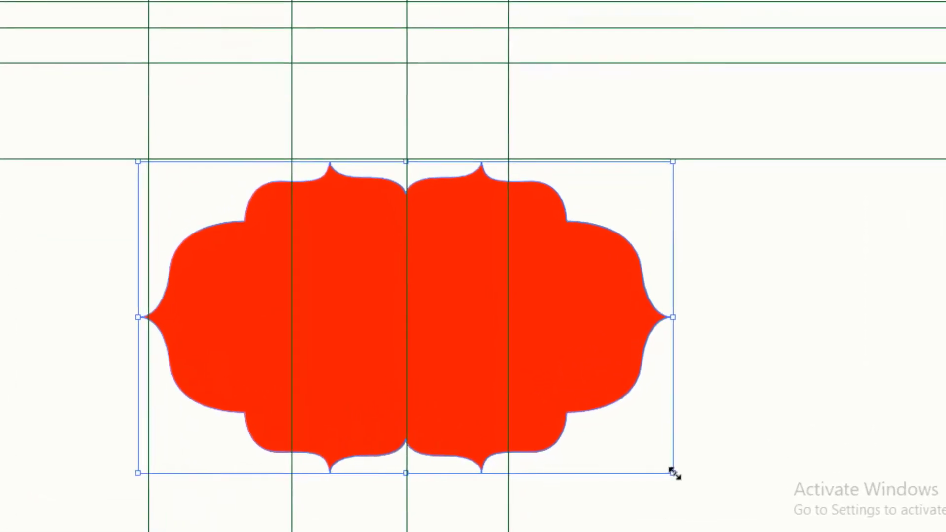
scroll(553, 315, up, 1)
scroll(721, 436, down, 1)
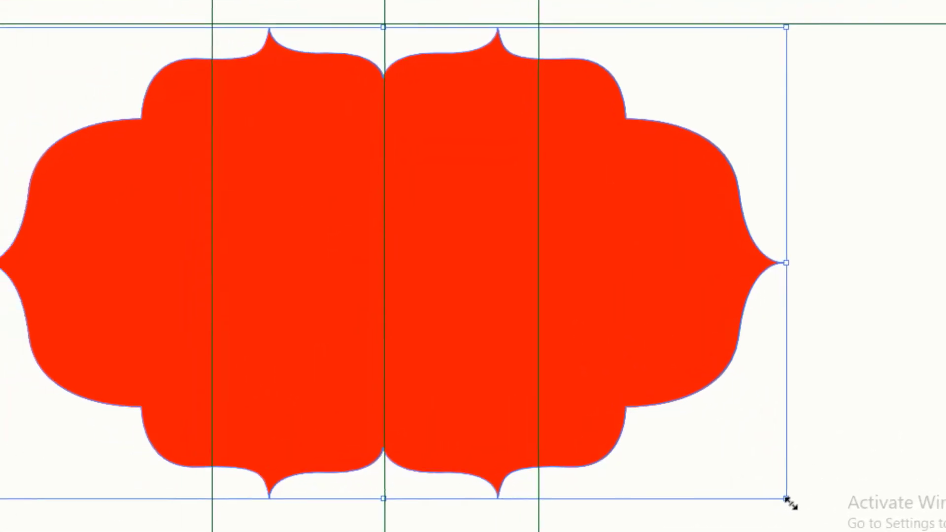
drag(734, 486, 692, 478)
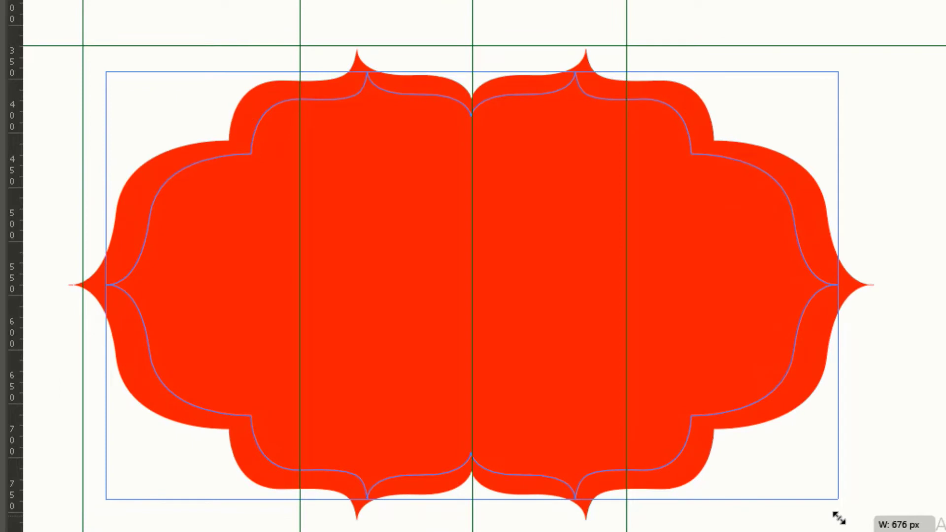
Fill the larger outer frame with the yellow swatch, leaving the inner copy red.
click(871, 404)
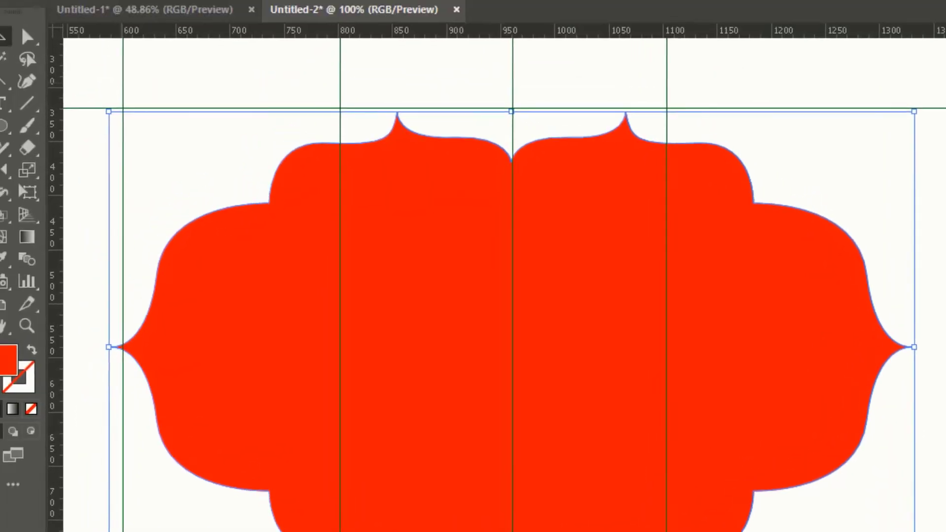
click(117, 60)
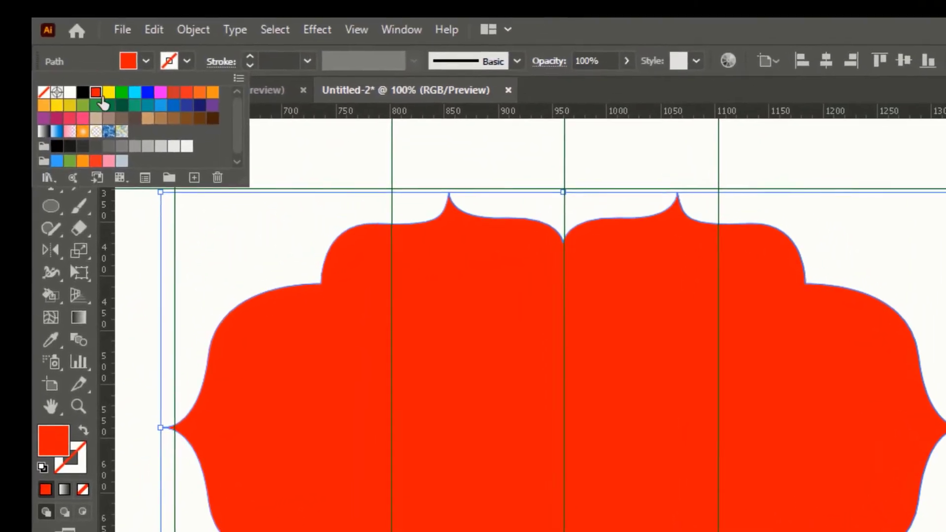
click(108, 92)
click(905, 254)
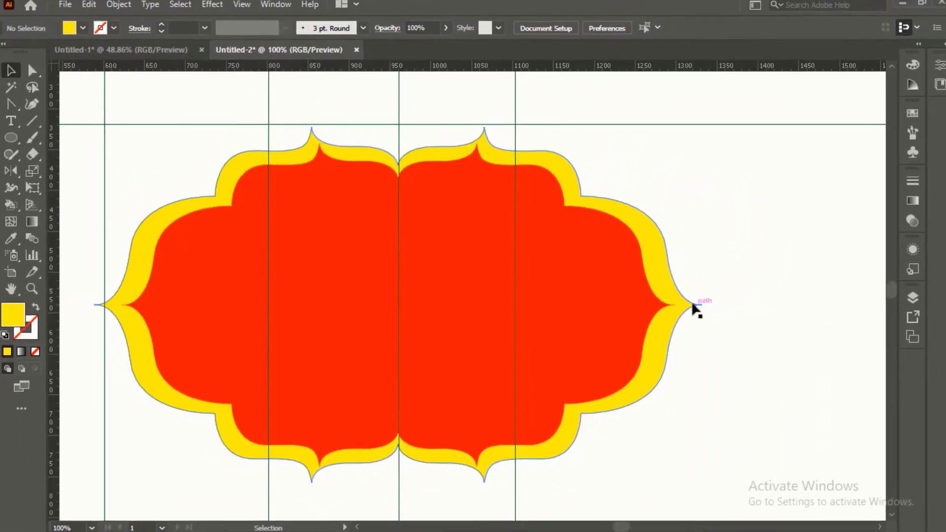
Adjust the yellow outer frame's width slightly inward to make its border around the red shape slimmer at the sides.
drag(690, 294, 660, 338)
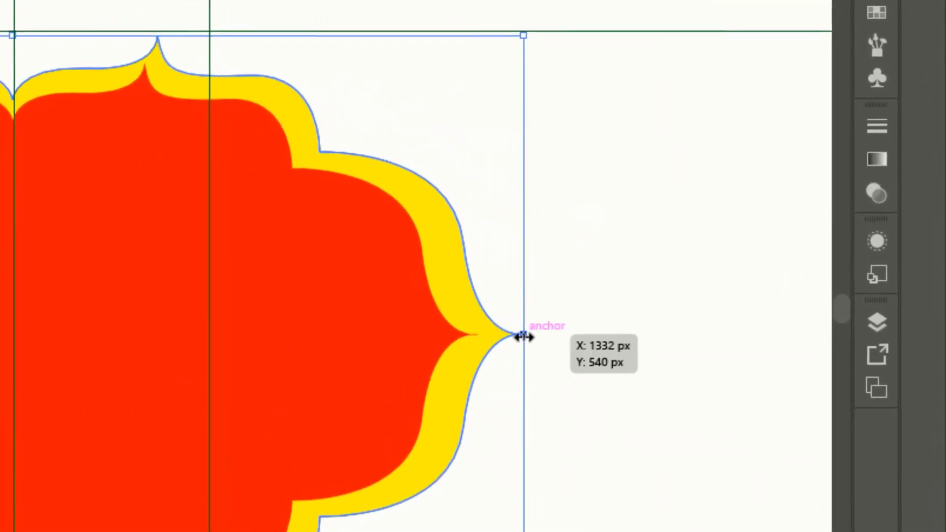
mouse_move(523, 336)
mouse_down()
mouse_move(509, 340)
mouse_move(531, 338)
mouse_up()
drag(598, 338, 600, 338)
click(661, 333)
scroll(667, 332, down, 1)
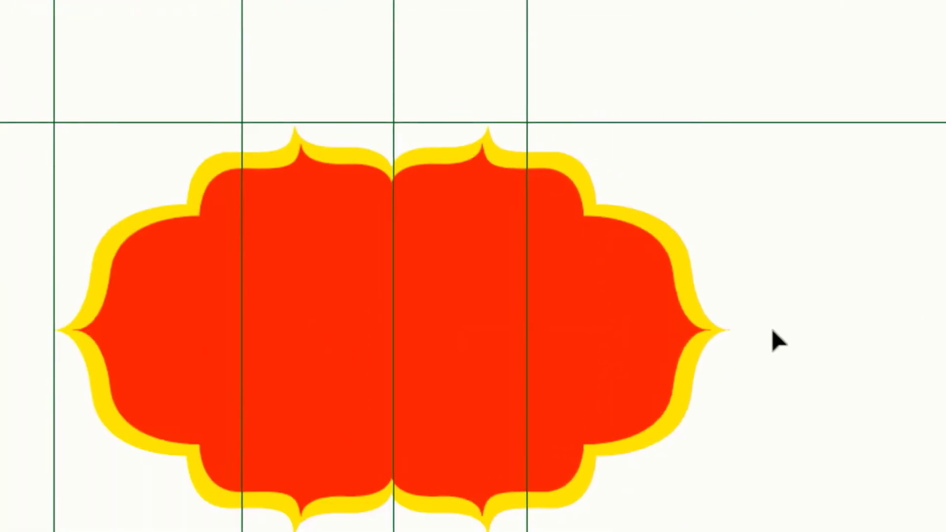
scroll(18, 246, down, 1)
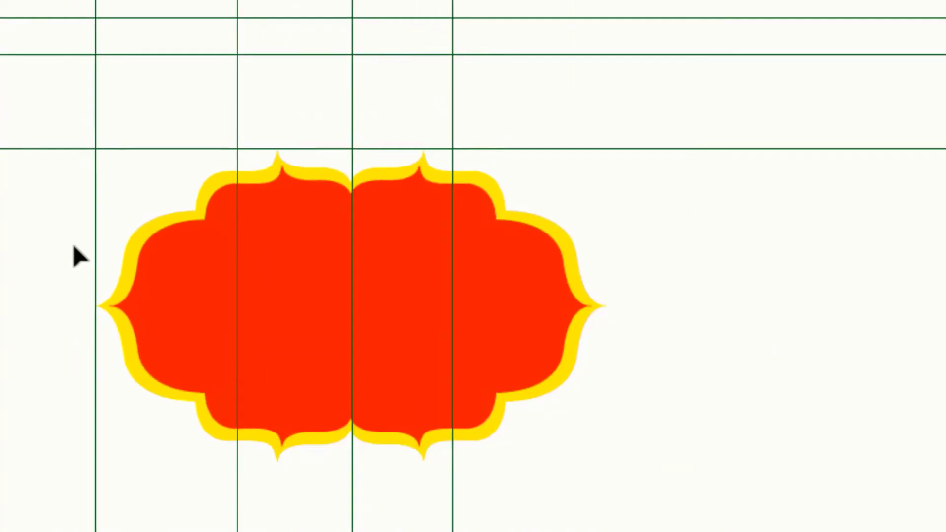
Select the yellow and red frames together and stretch them upward and slightly wider, to about 752 px across.
drag(87, 171, 459, 423)
drag(398, 147, 483, 115)
mouse_move(746, 287)
mouse_down()
mouse_move(769, 283)
mouse_move(749, 283)
mouse_up()
click(833, 302)
scroll(684, 294, down, 2)
scroll(574, 298, up, 2)
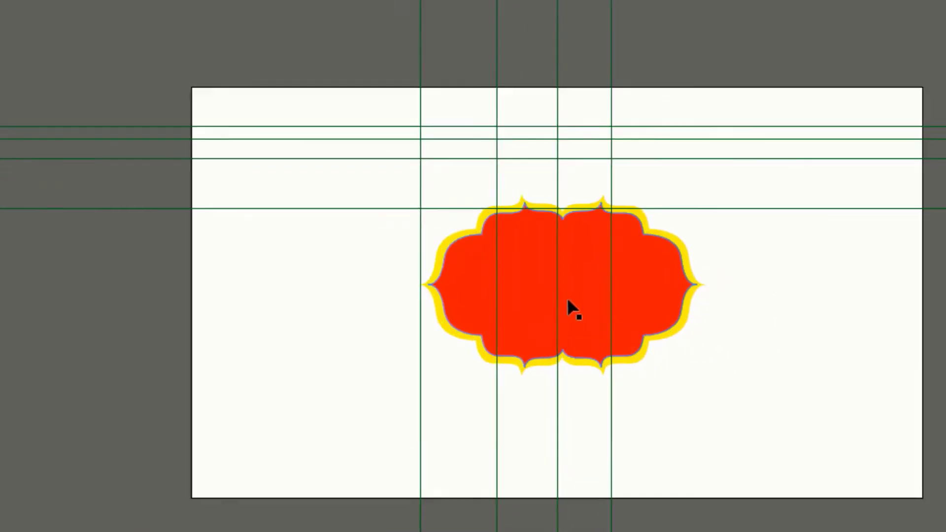
Move both frames together to the right-hand part of the artboard, clear of the 1100 px guide.
drag(523, 300, 824, 366)
scroll(327, 283, down, 2)
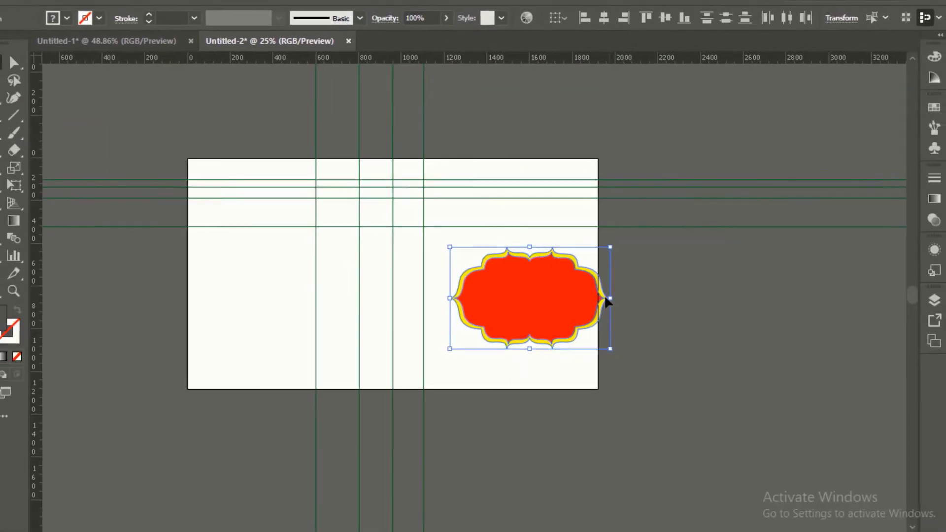
scroll(574, 302, up, 2)
drag(575, 306, 512, 296)
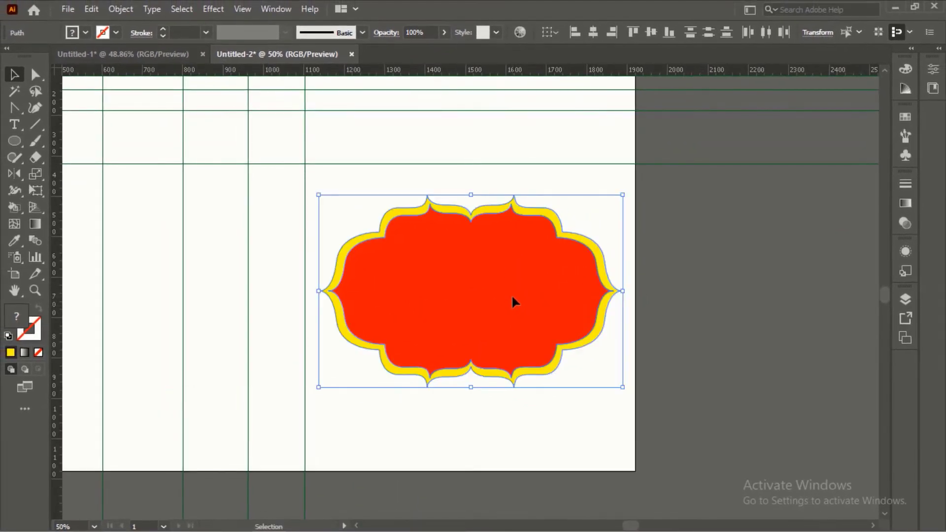
click(728, 369)
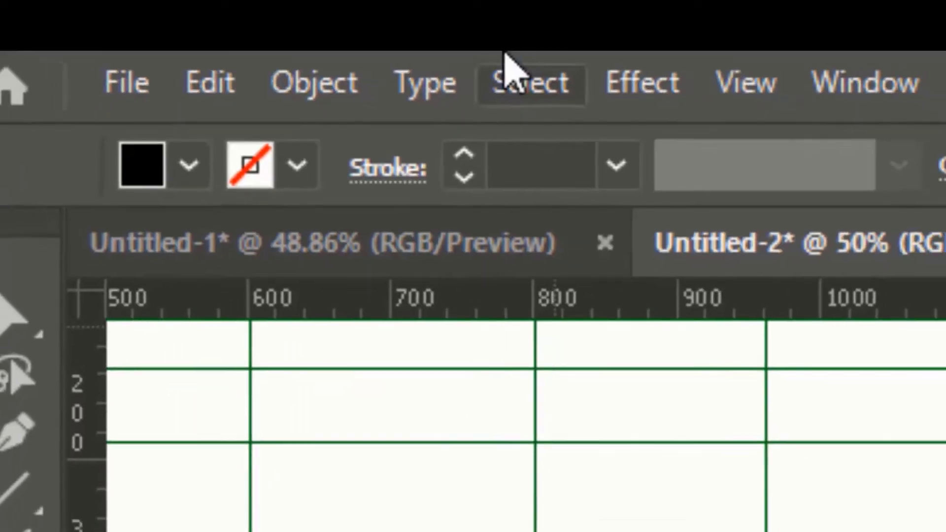
click(438, 86)
mouse_move(345, 86)
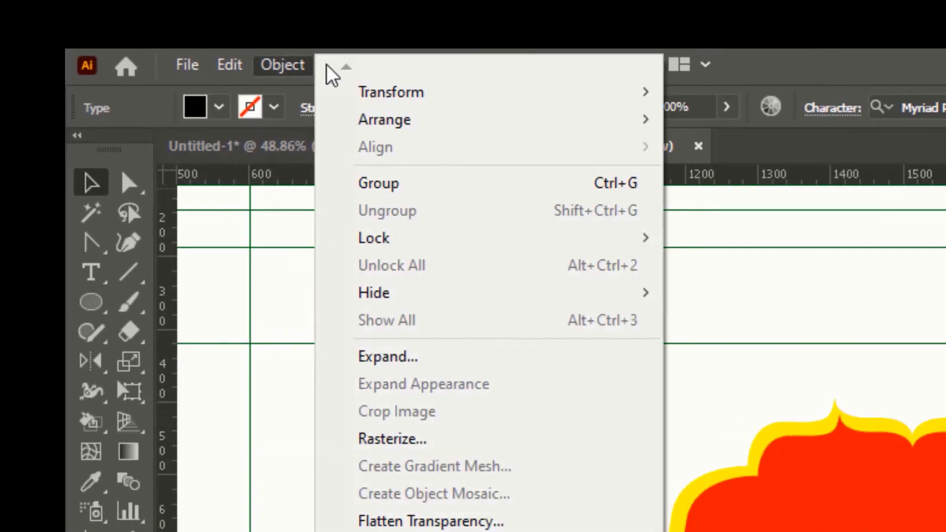
click(338, 64)
mouse_move(373, 450)
click(808, 453)
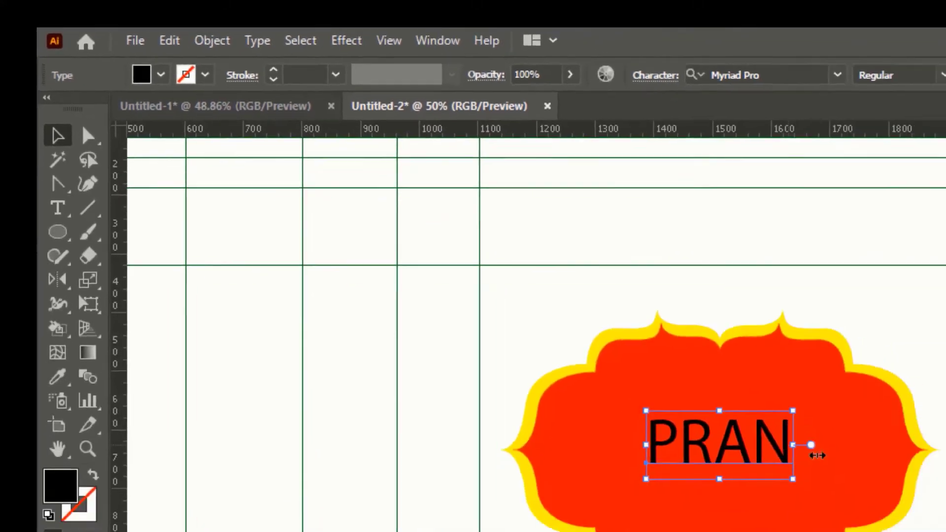
Recolour the PRAN text white by sampling with the Eyedropper and enlarge it proportionally to about 162 pt.
key(i)
click(727, 390)
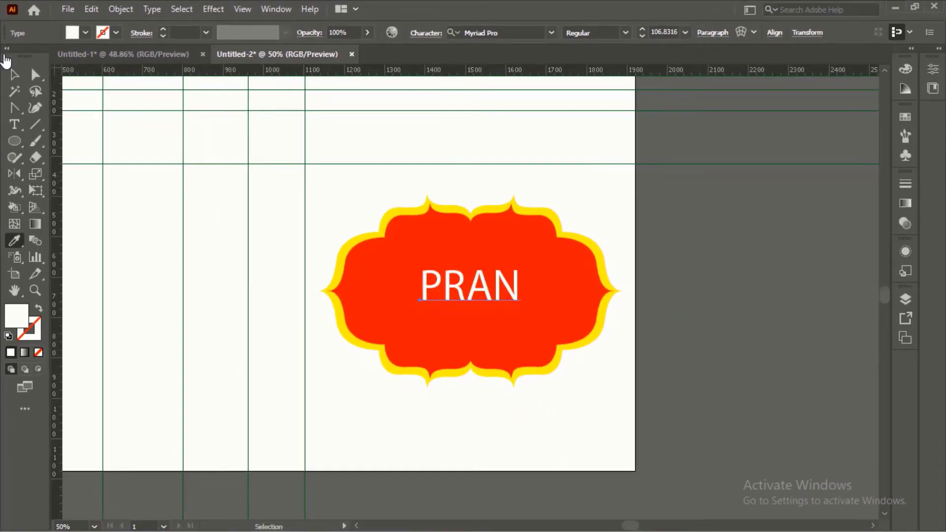
drag(525, 289, 548, 291)
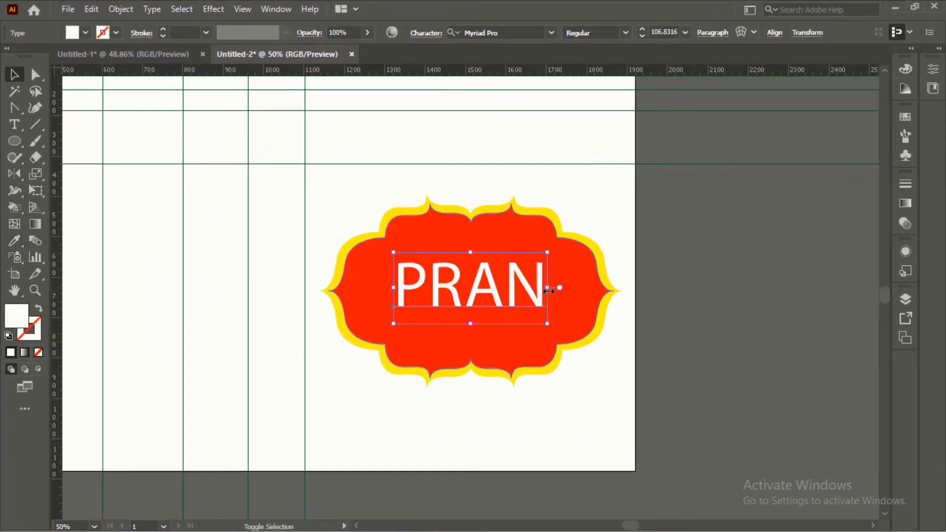
Set the PRAN text's font to Nexa-Bold.
click(552, 34)
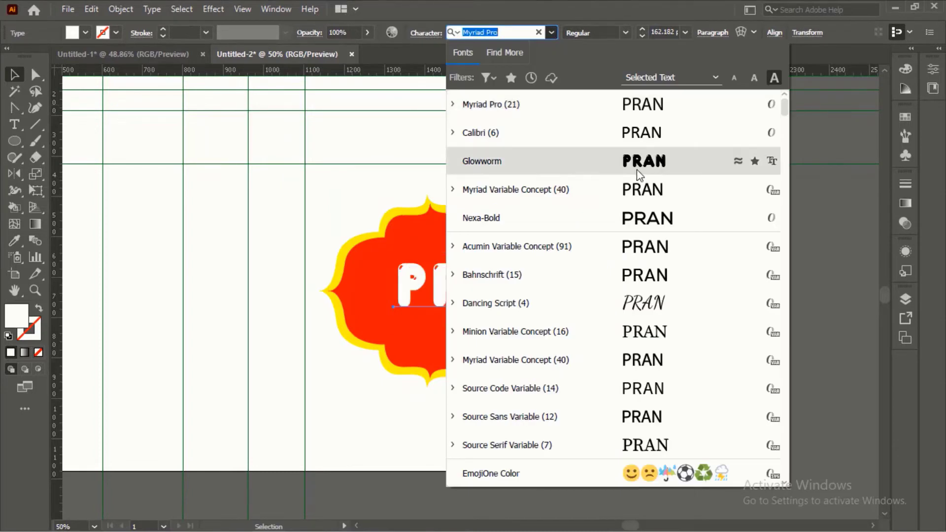
click(633, 219)
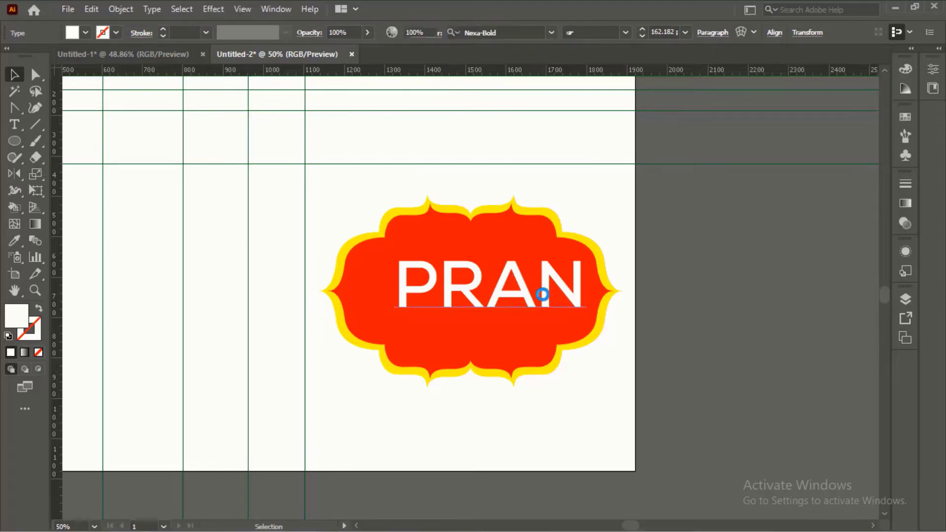
click(528, 299)
click(501, 237)
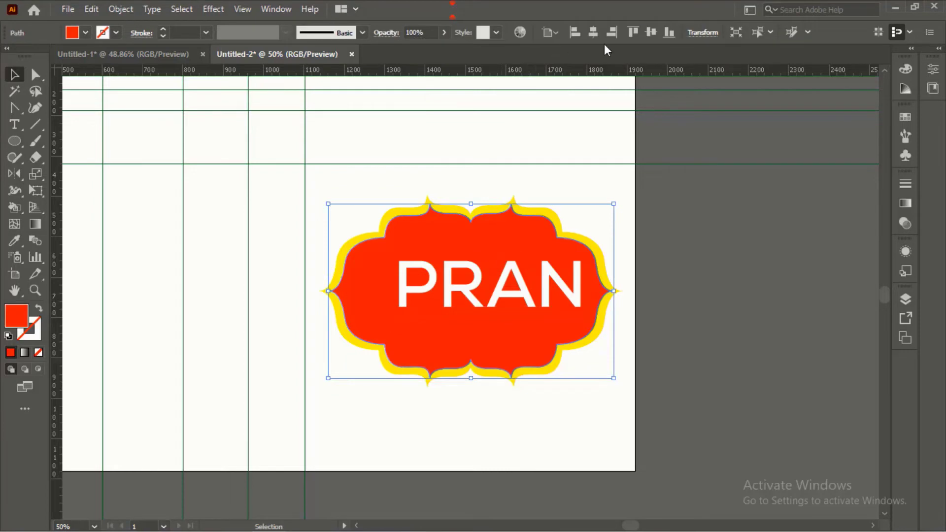
click(594, 33)
key(ctrl+z)
click(691, 206)
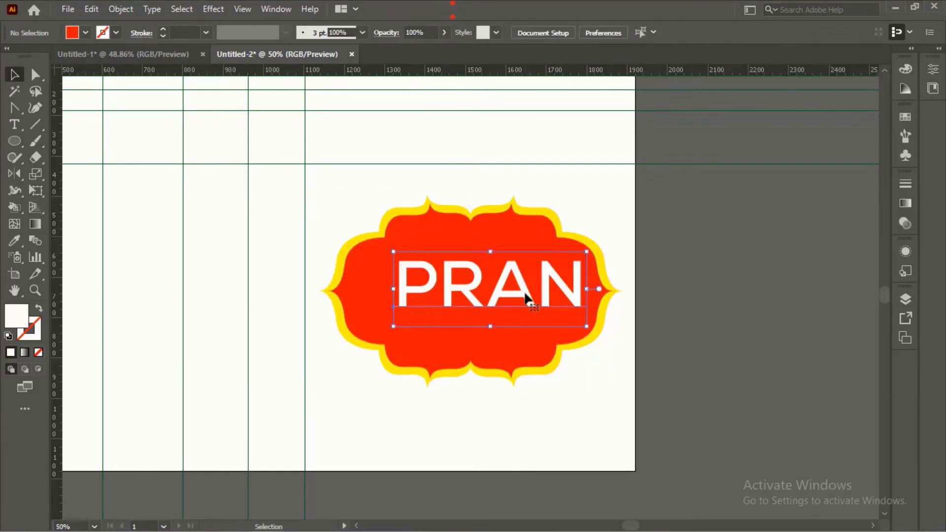
Convert the PRAN text to outlines and align it with both frames on their common centre.
right_click(525, 288)
click(639, 335)
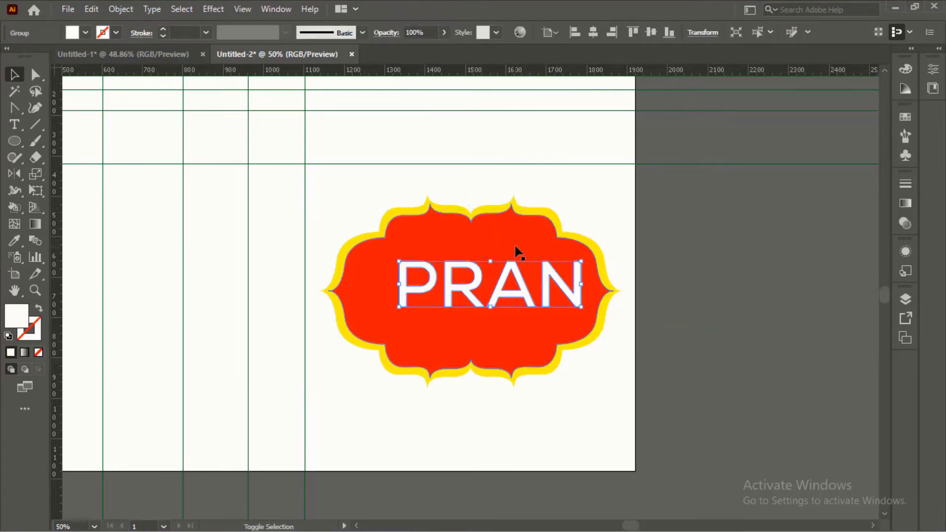
key(ctrl+a)
click(592, 32)
click(735, 264)
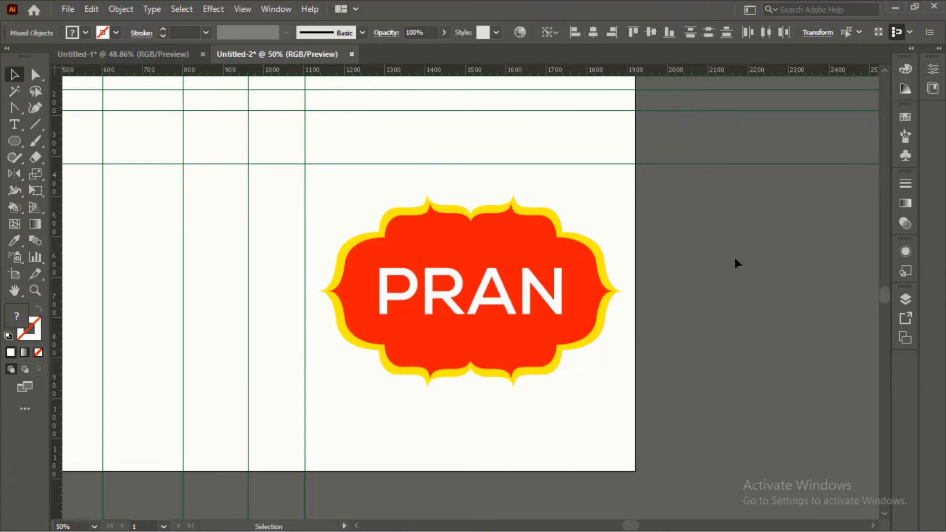
Move the complete PRAN badge off the artboard to its right and hide the guides.
scroll(530, 256, down, 2)
click(492, 276)
drag(492, 276, 708, 227)
click(309, 144)
right_click(363, 163)
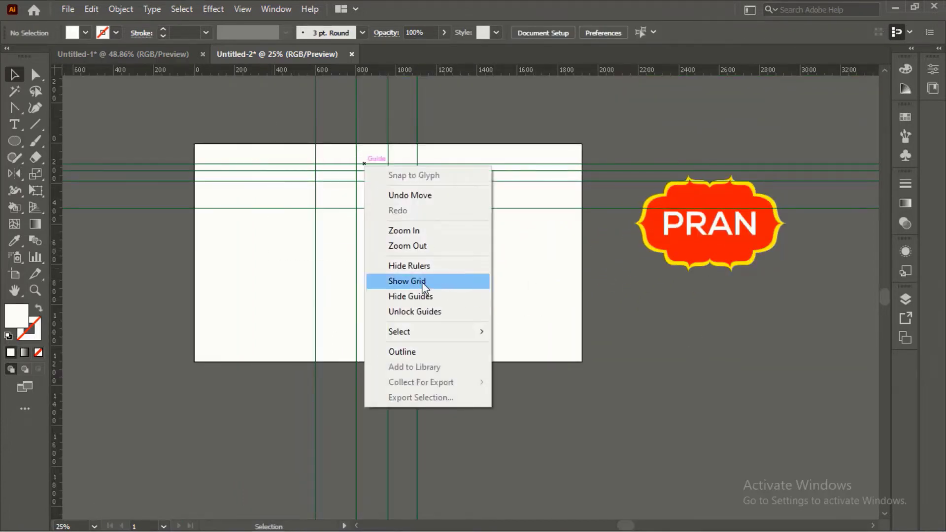
click(430, 296)
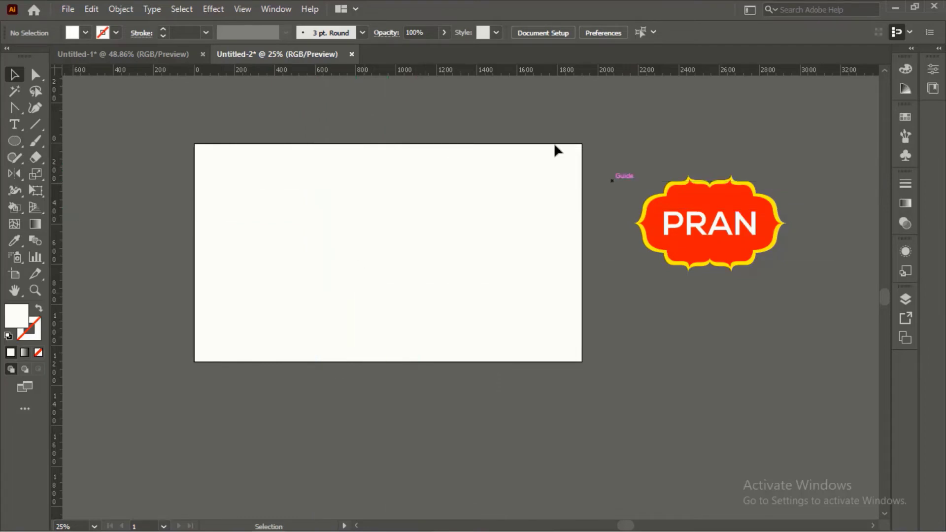
Move the badge back onto the artboard and centre it there both horizontally and vertically.
drag(727, 221, 392, 241)
right_click(393, 241)
key(Escape)
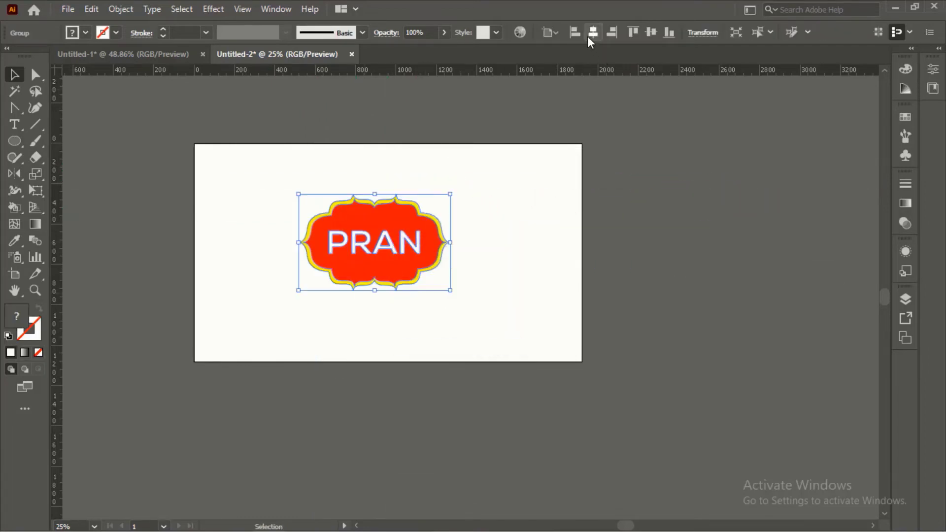
click(591, 35)
click(652, 33)
click(498, 197)
scroll(350, 259, up, 5)
scroll(332, 259, down, 5)
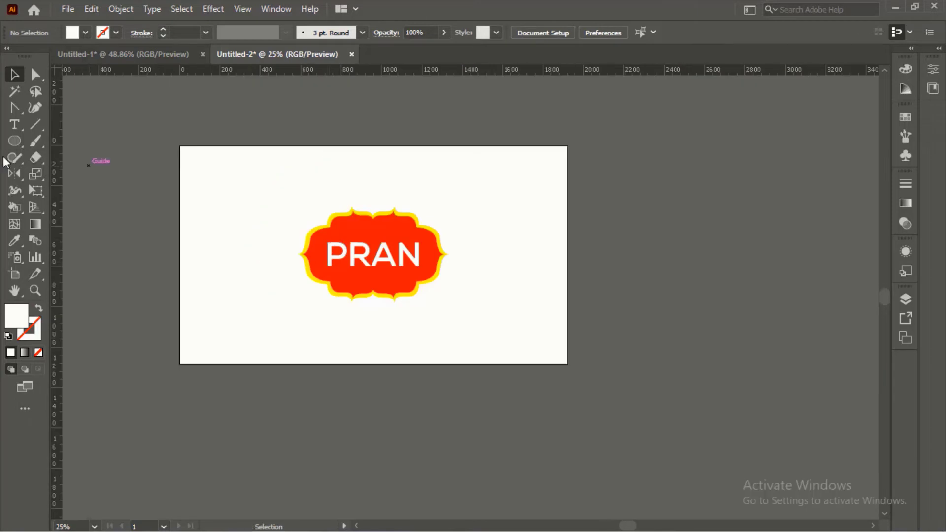
Stretch the whole badge vertically to about 564 px tall while keeping its 752 px width.
click(374, 264)
drag(374, 305, 374, 324)
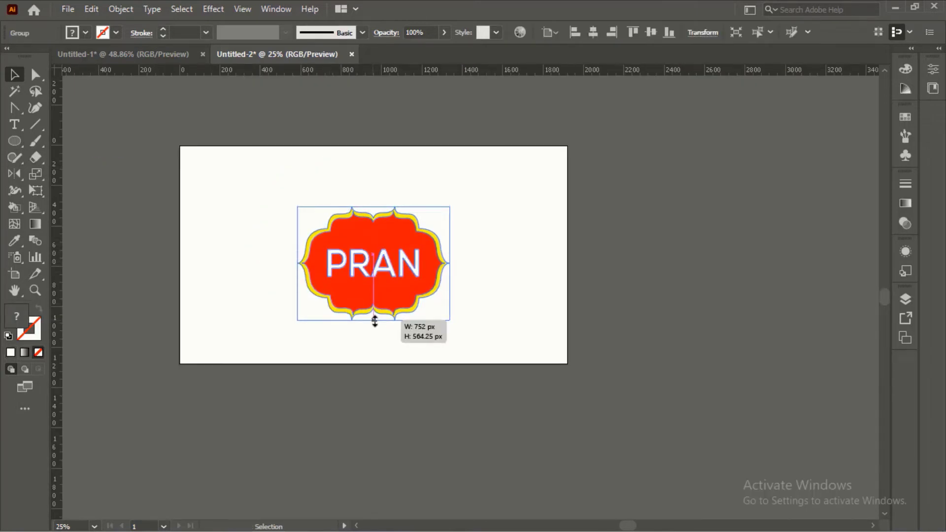
scroll(364, 305, up, 1)
click(515, 276)
scroll(288, 258, up, 1)
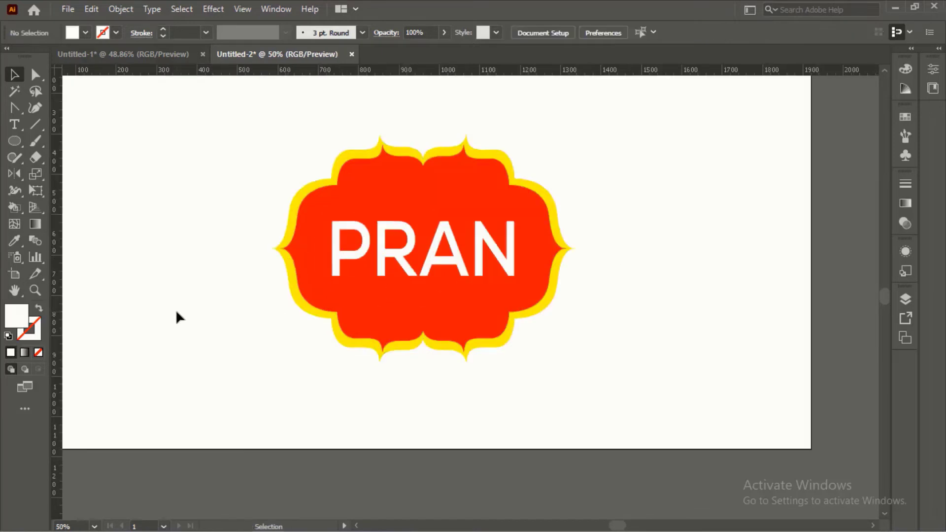
scroll(182, 306, up, 1)
scroll(535, 276, up, 1)
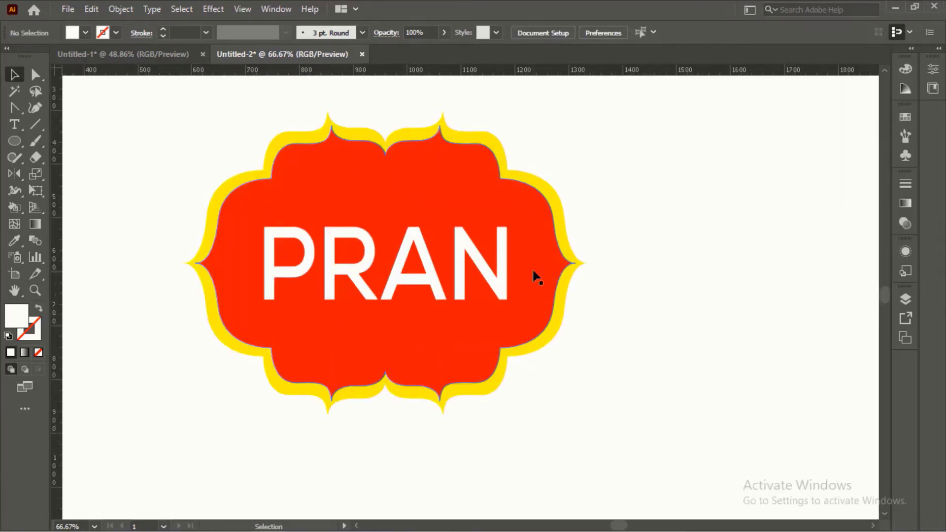
key(ctrl+0)
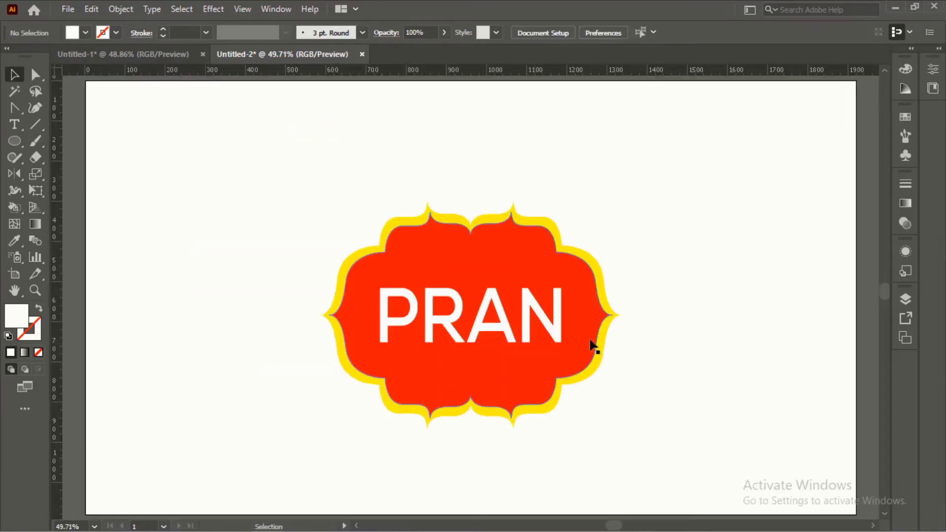
scroll(592, 346, down, 1)
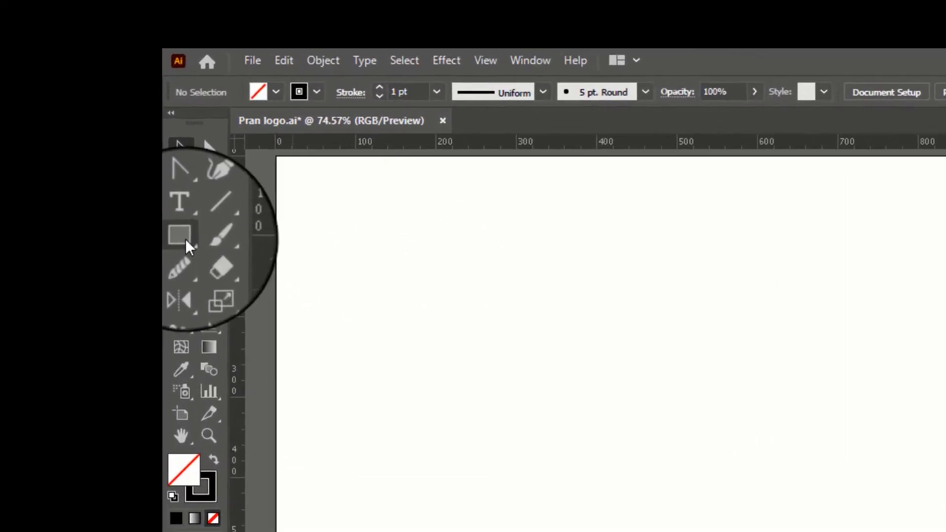
Draw an unfilled, black-stroked circle about 310 px across in the middle of the artboard with the Ellipse tool.
click(146, 177)
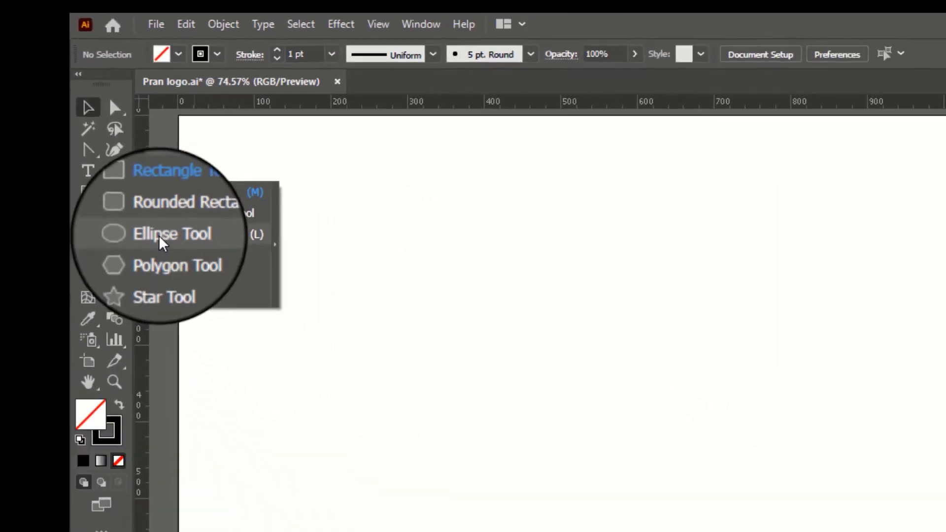
click(159, 235)
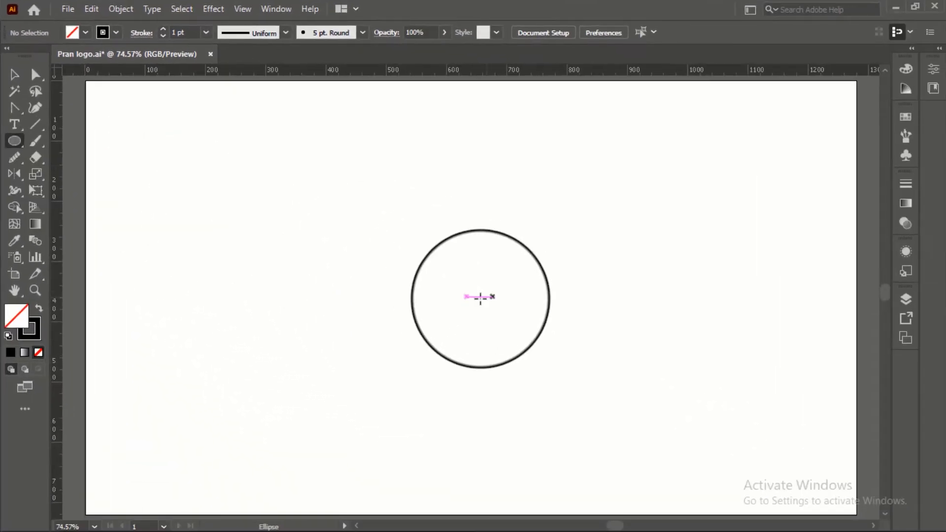
drag(480, 298, 565, 391)
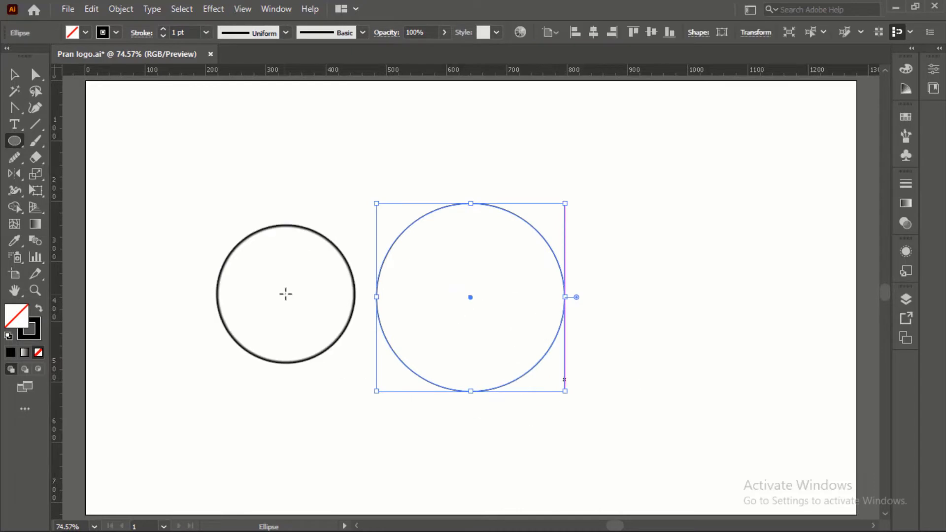
Apply a vertical Shell Lower warp to the circle with 50% bend, 100% horizontal distortion and 0% vertical distortion.
click(209, 10)
mouse_move(264, 188)
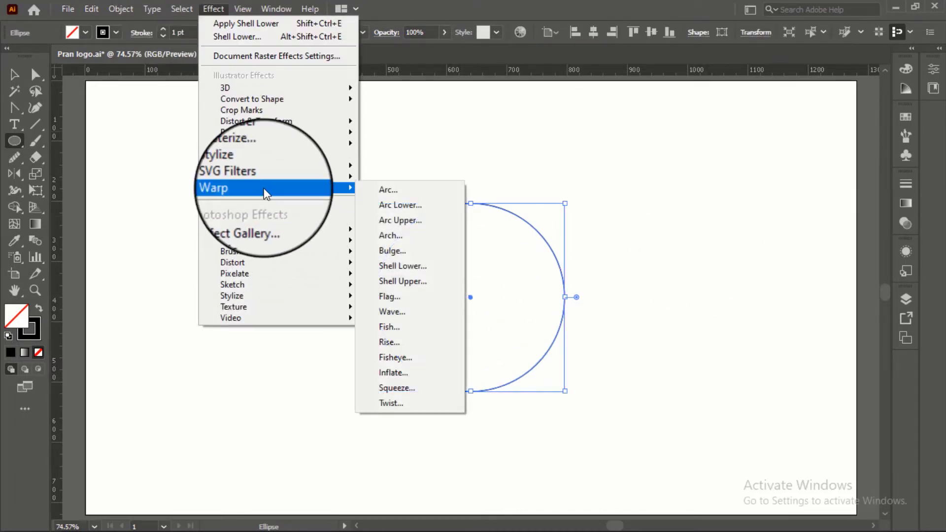
click(404, 270)
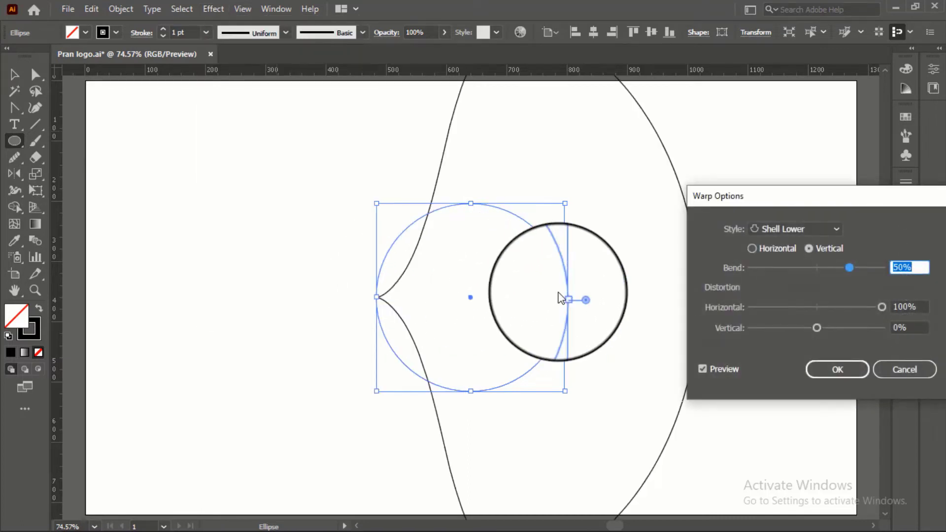
key(ctrl+minus)
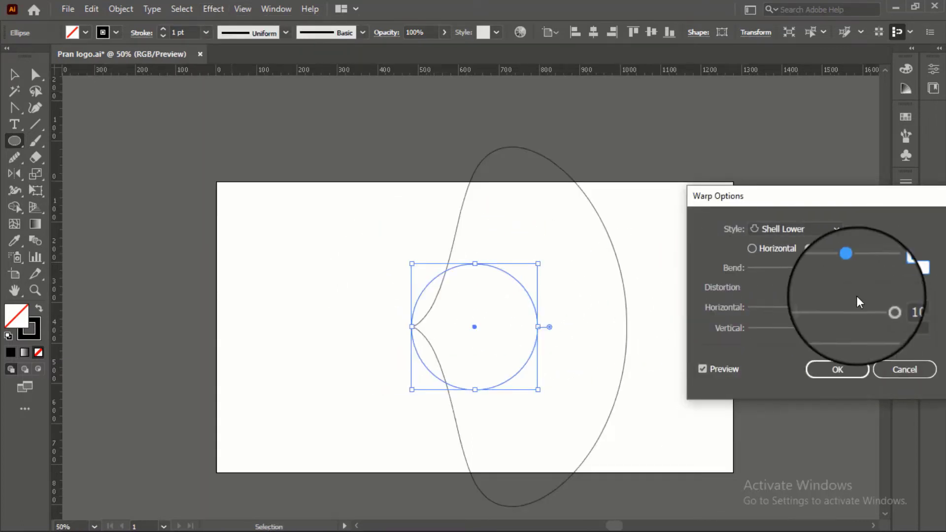
click(917, 307)
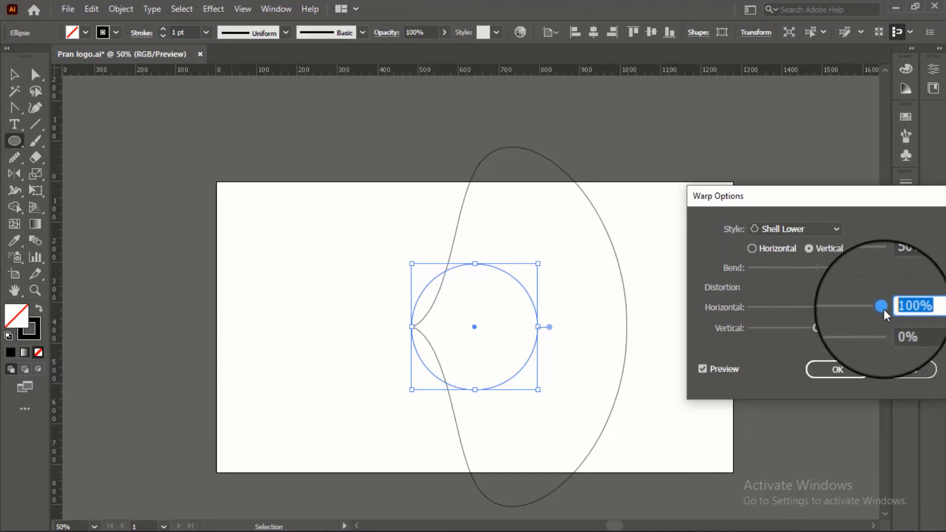
drag(883, 308, 918, 308)
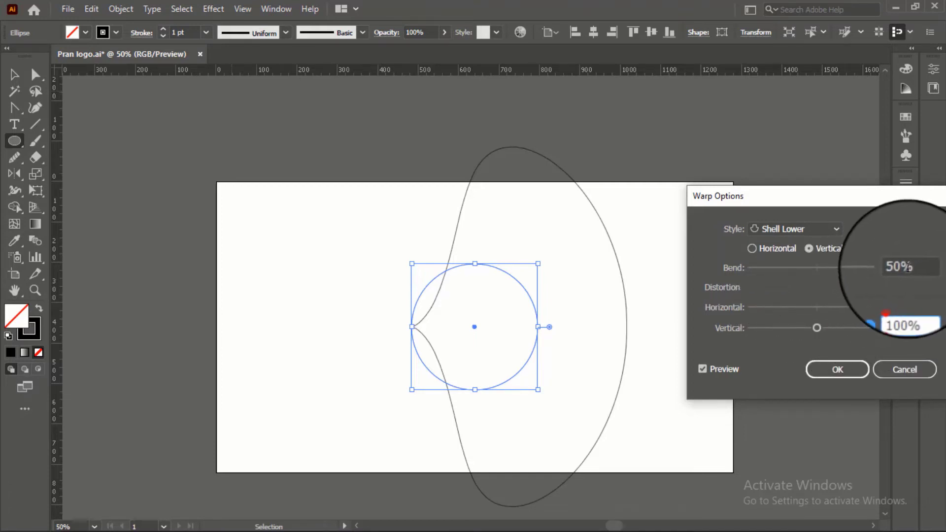
click(907, 267)
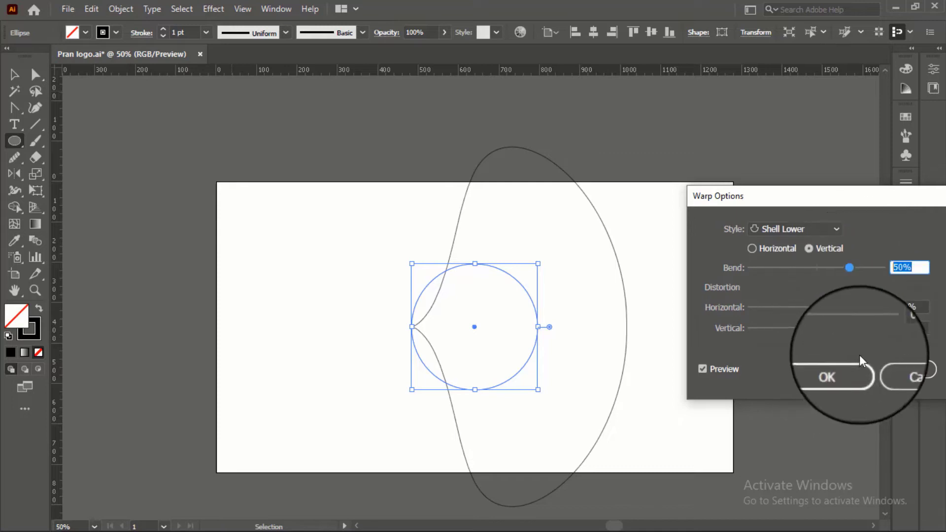
drag(818, 329, 823, 328)
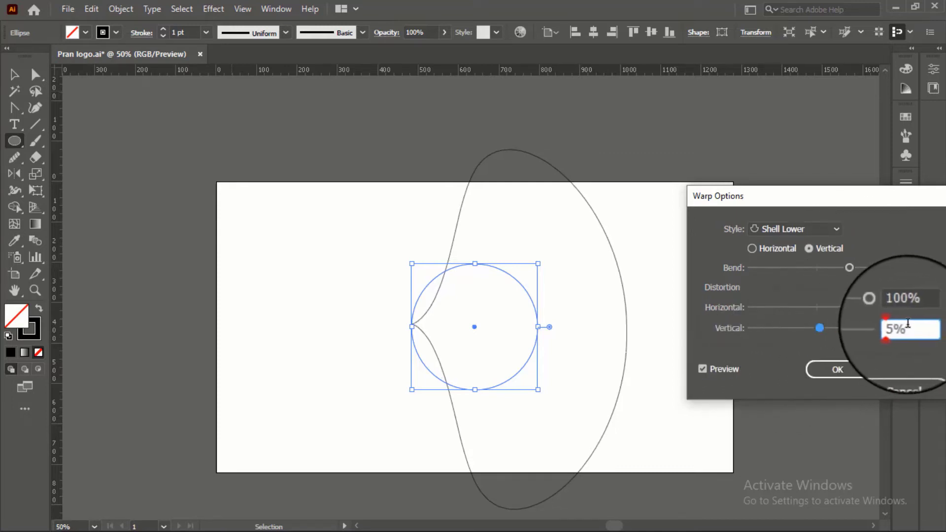
drag(909, 327, 818, 335)
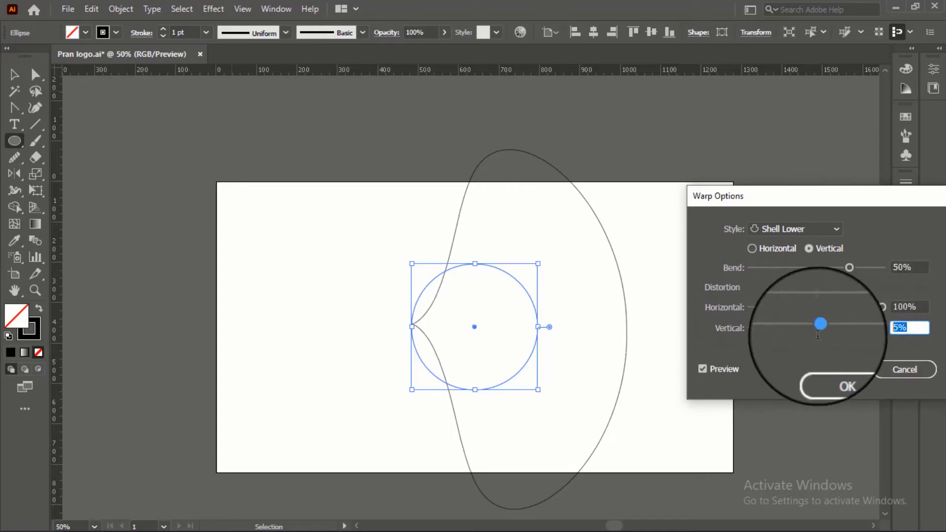
click(704, 370)
click(704, 370)
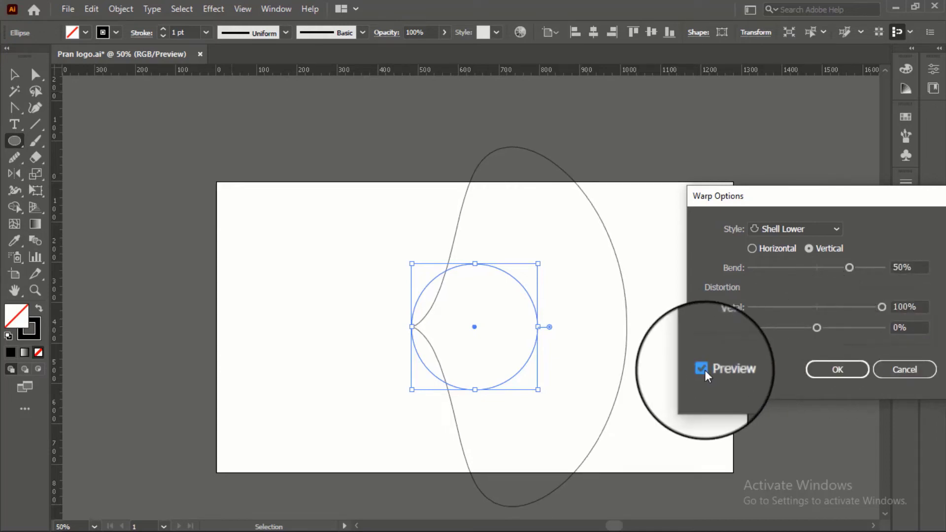
click(845, 370)
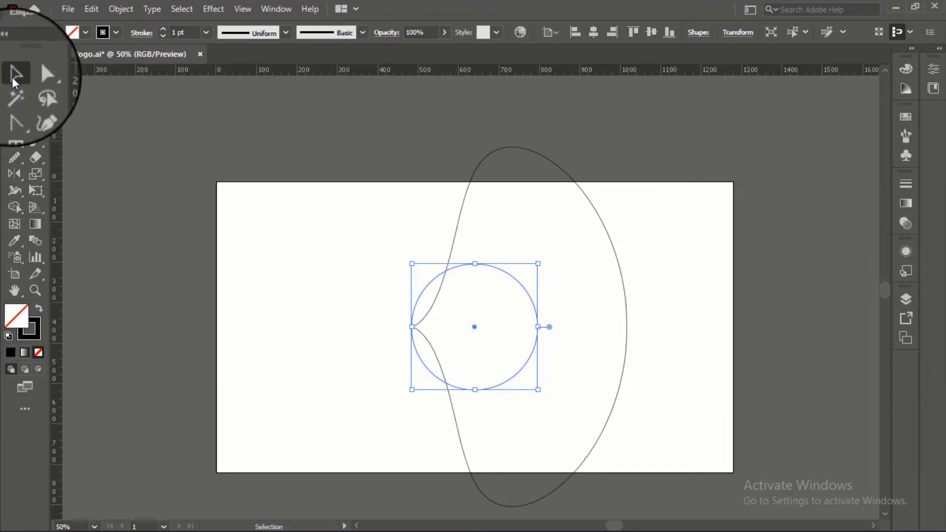
Set the warped shape's stroke to 2 pt and expand its appearance into a regular path.
click(163, 28)
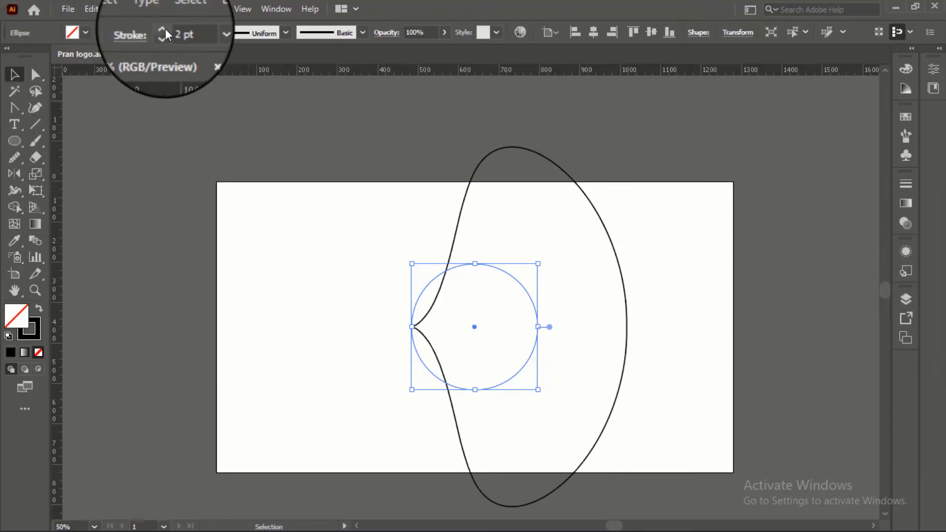
click(123, 9)
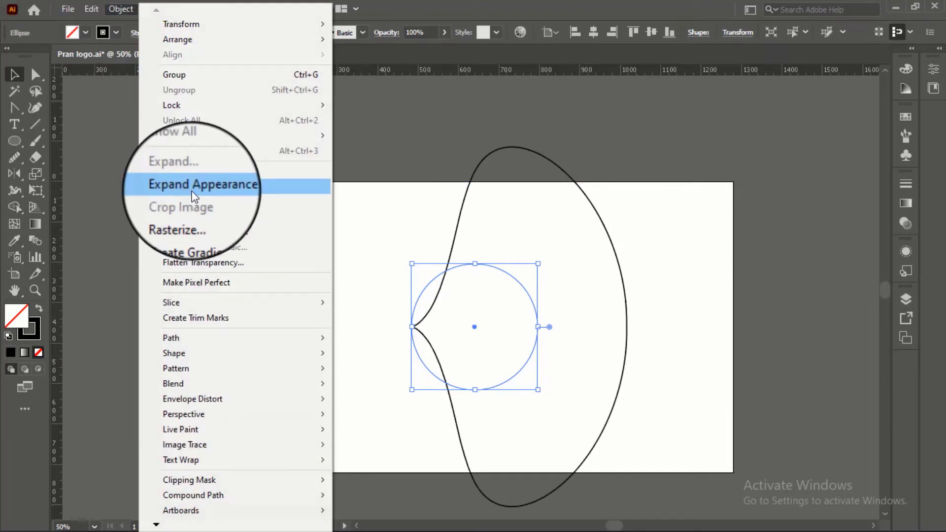
click(193, 187)
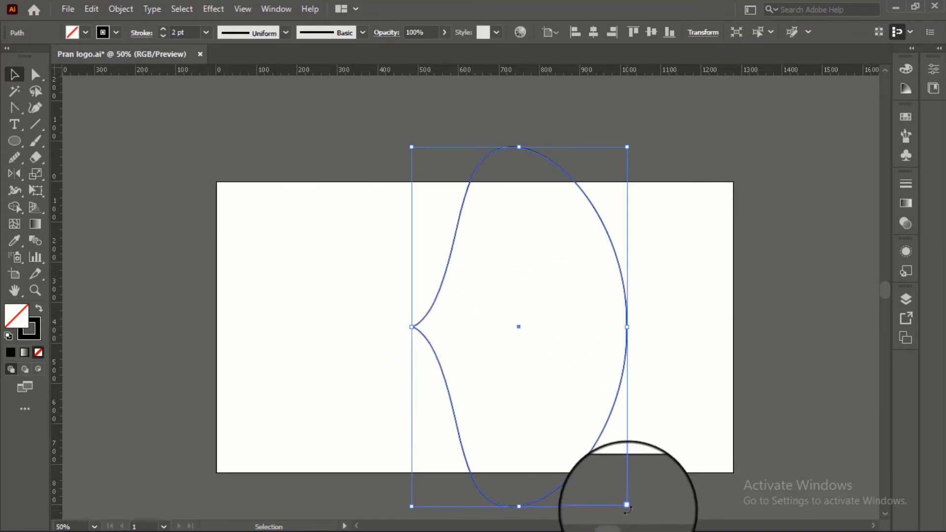
Scale the expanded path down, stretch it wider horizontally and shift it left to free space beside it.
drag(626, 507, 557, 454)
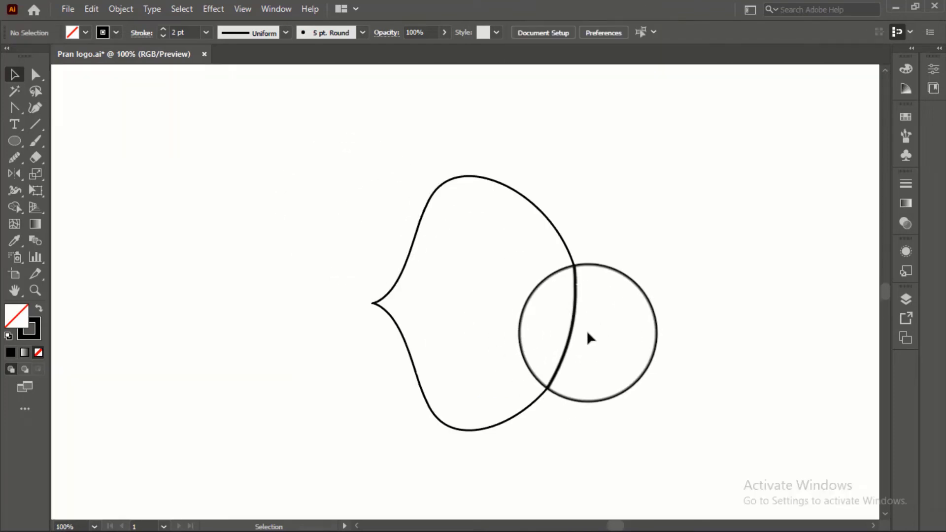
click(609, 300)
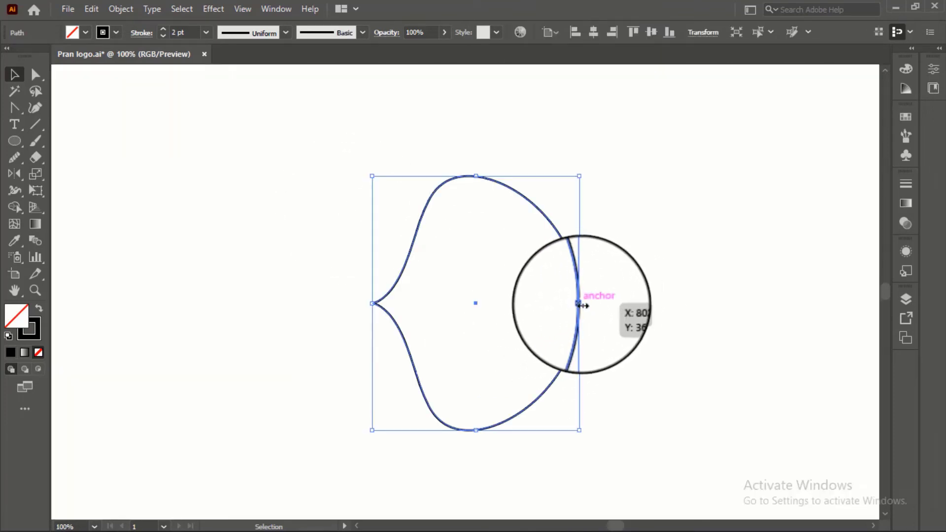
drag(615, 301, 666, 301)
drag(649, 303, 553, 291)
scroll(355, 271, down, 1)
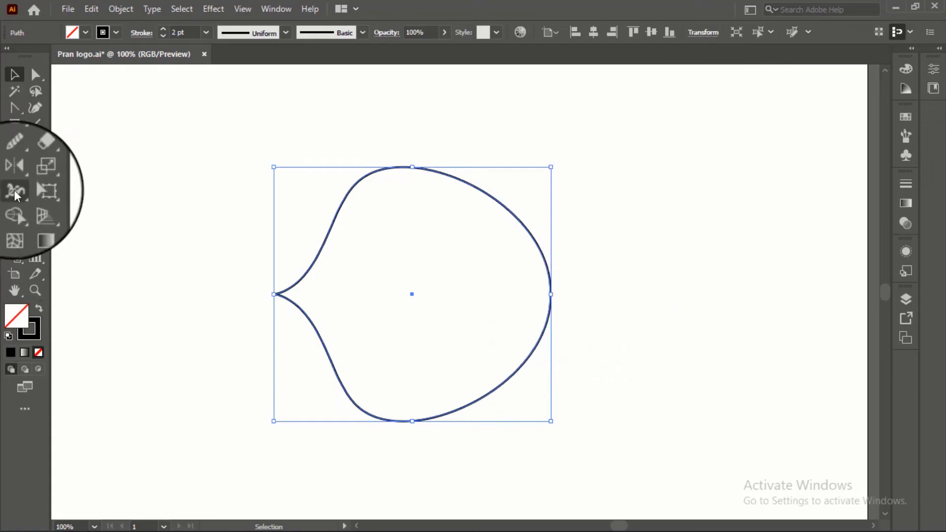
Create a mirrored copy of the path with Reflect across a vertical axis through its rightmost anchor.
click(14, 173)
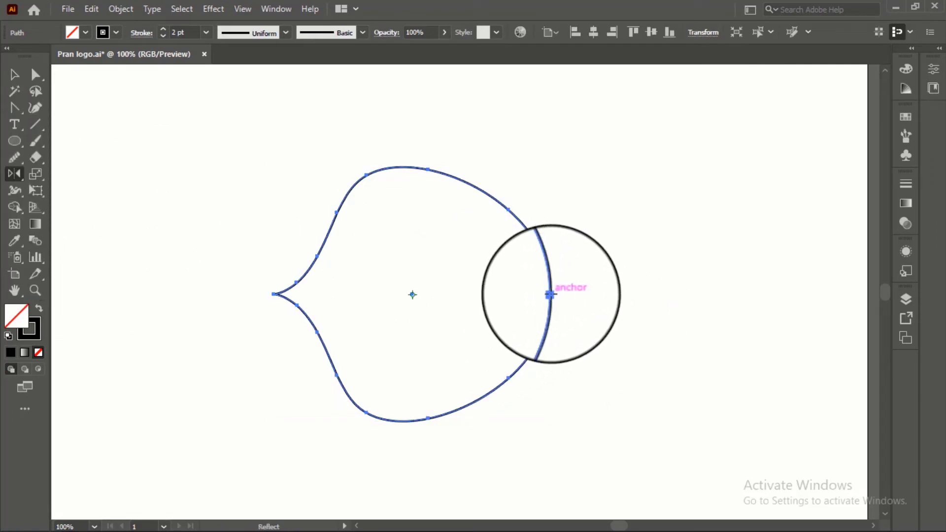
alt+click(551, 294)
click(752, 264)
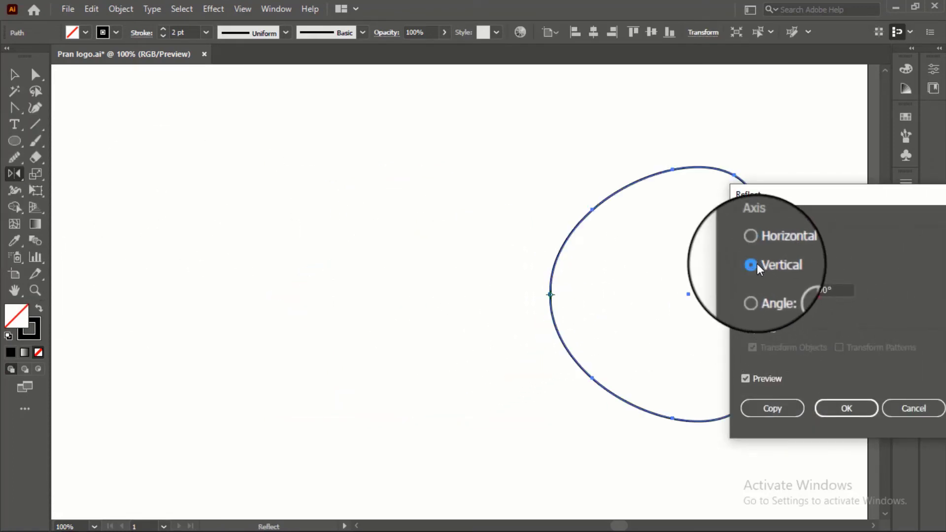
click(770, 410)
key(ctrl+minus)
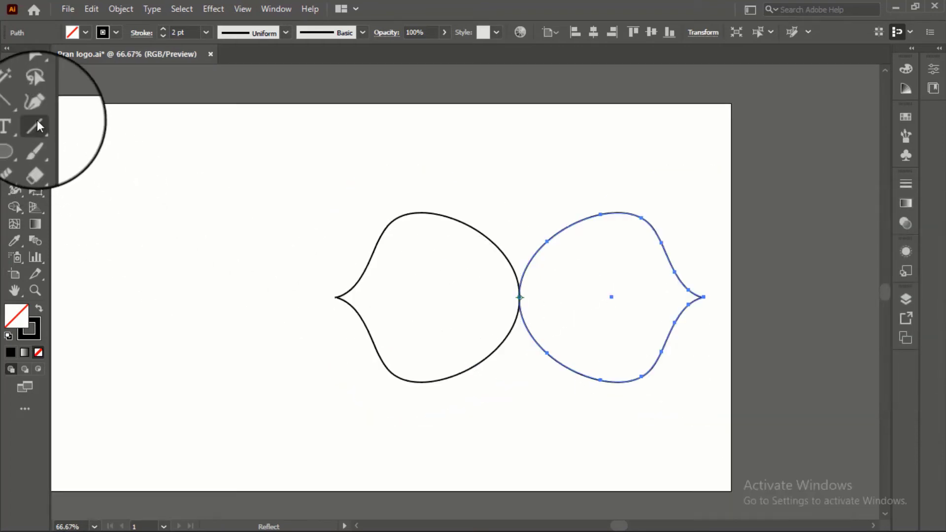
Rotate a copy of the left shape 90° clockwise about its centre so the copy's tip points up.
click(15, 73)
click(274, 232)
drag(342, 184, 428, 261)
key(r)
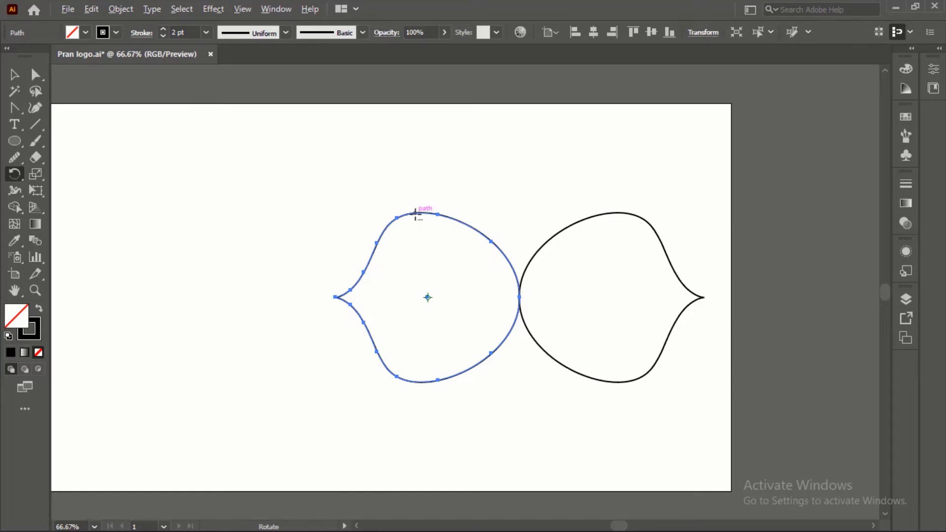
click(14, 74)
click(313, 196)
click(437, 283)
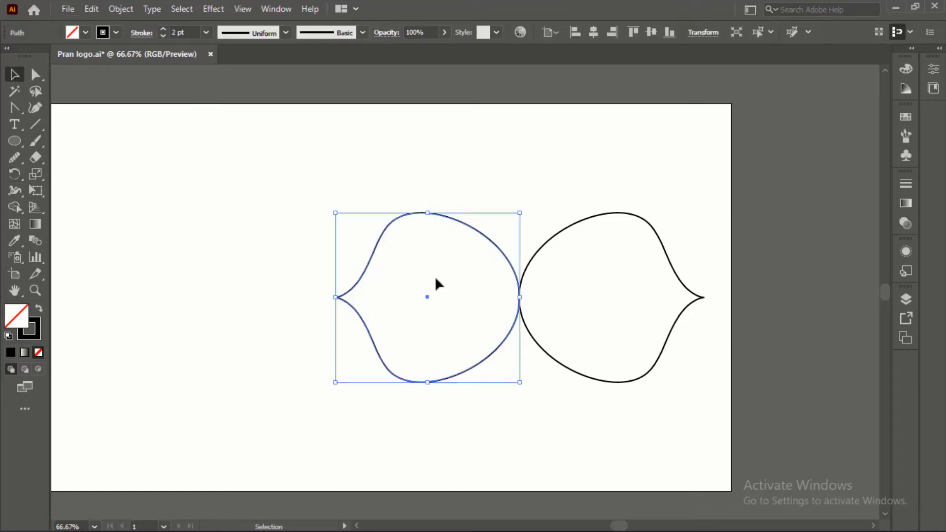
key(r)
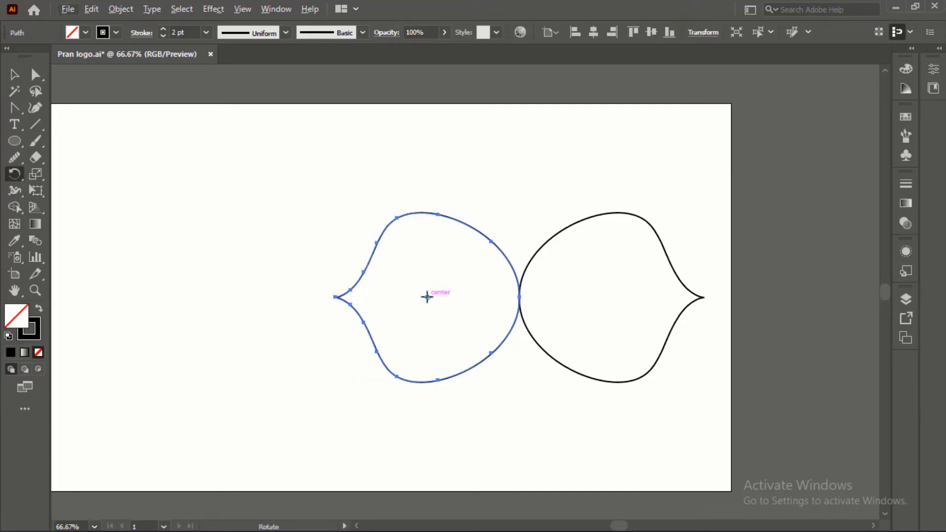
drag(403, 218, 524, 229)
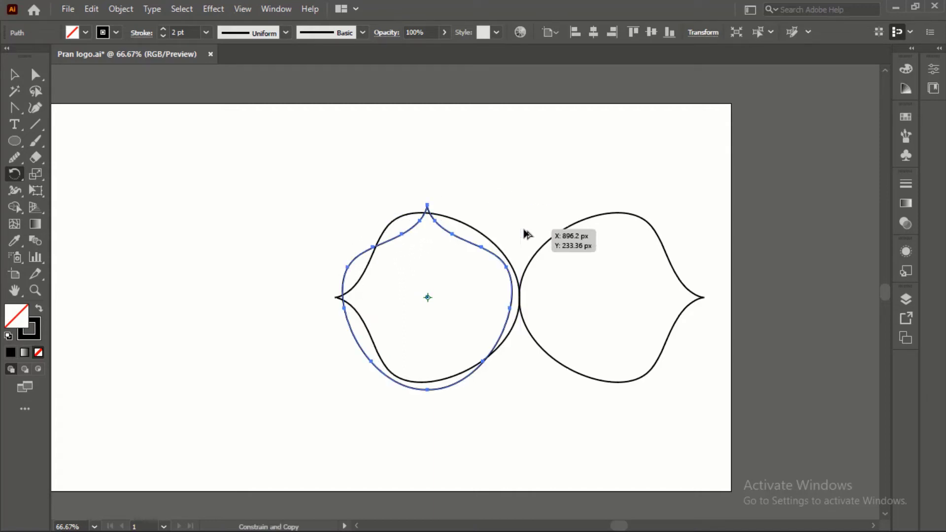
Shrink the rotated copy and place it over the left shape's upper right edge, and move the mirrored shape horizontally to the right.
click(13, 75)
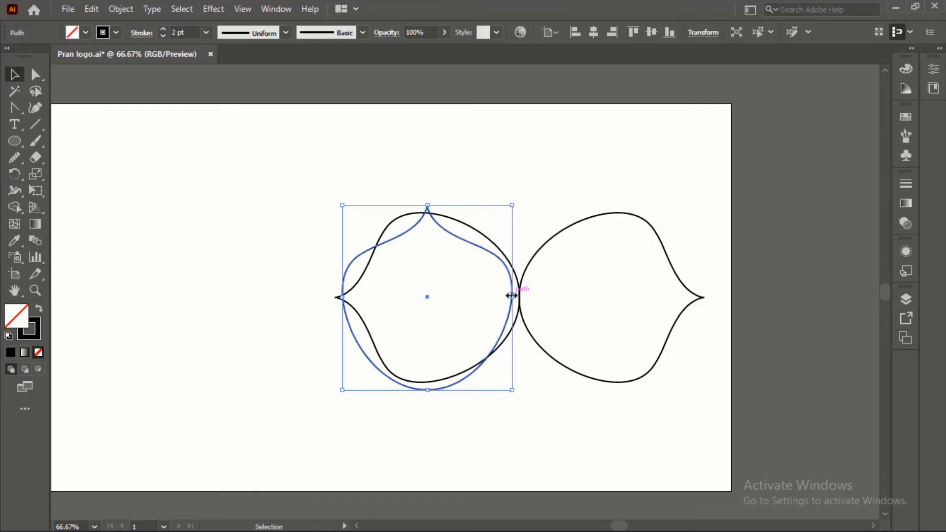
drag(511, 296, 532, 210)
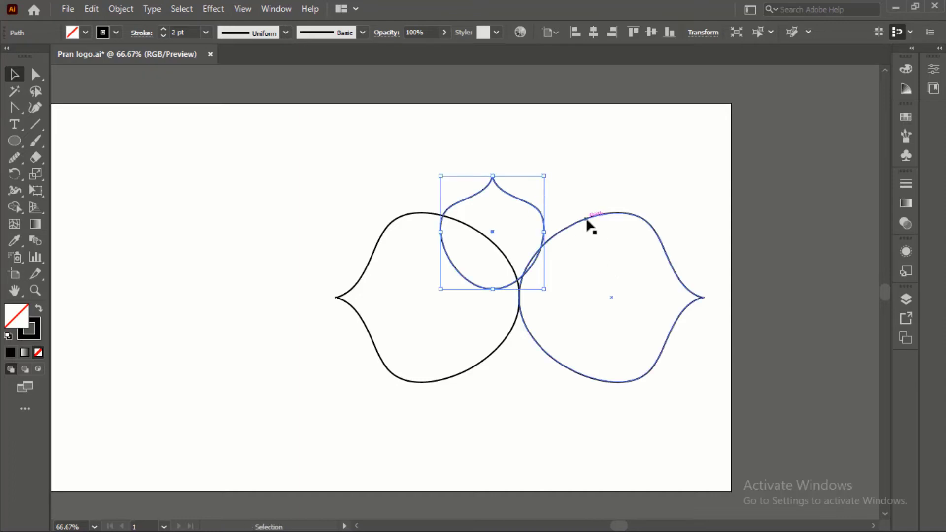
drag(588, 222, 646, 223)
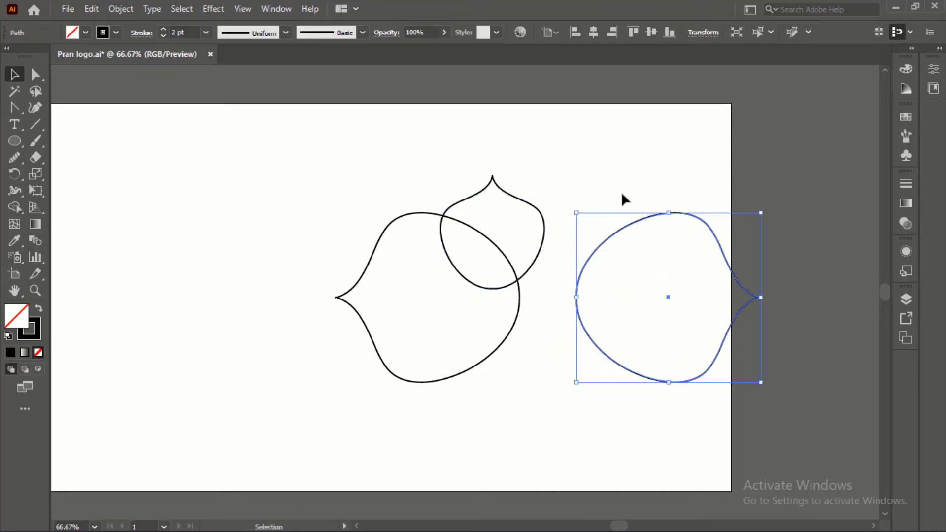
click(595, 211)
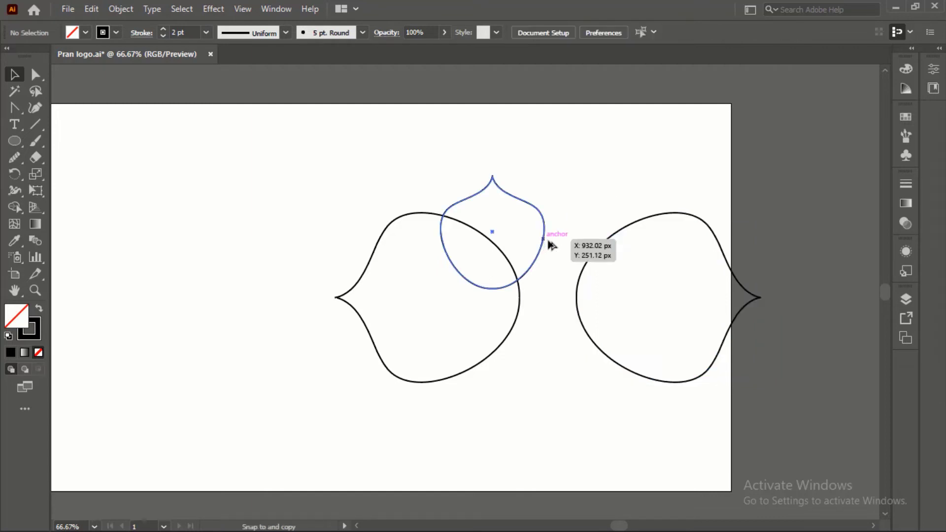
Duplicate the small upright shape horizontally to the right, slightly overlapping the original, and copy the pair straight down below the originals.
drag(544, 244, 642, 245)
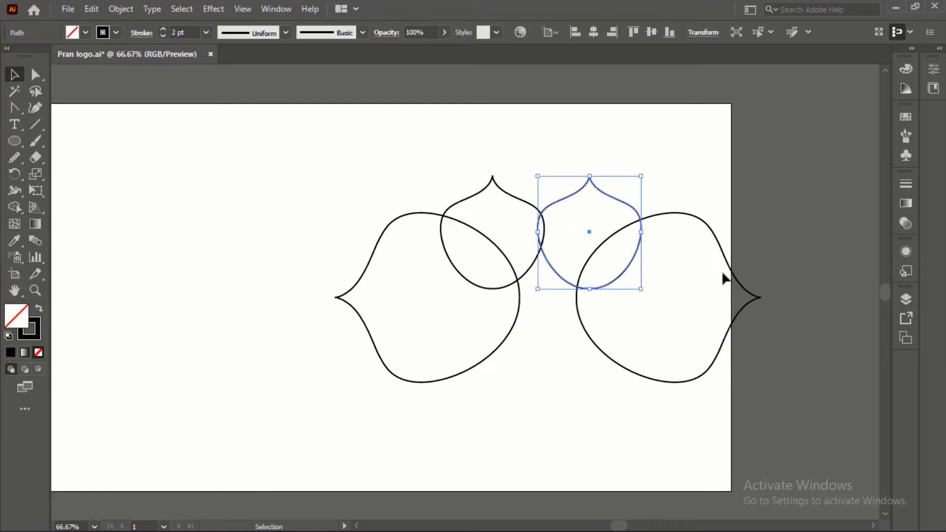
click(611, 325)
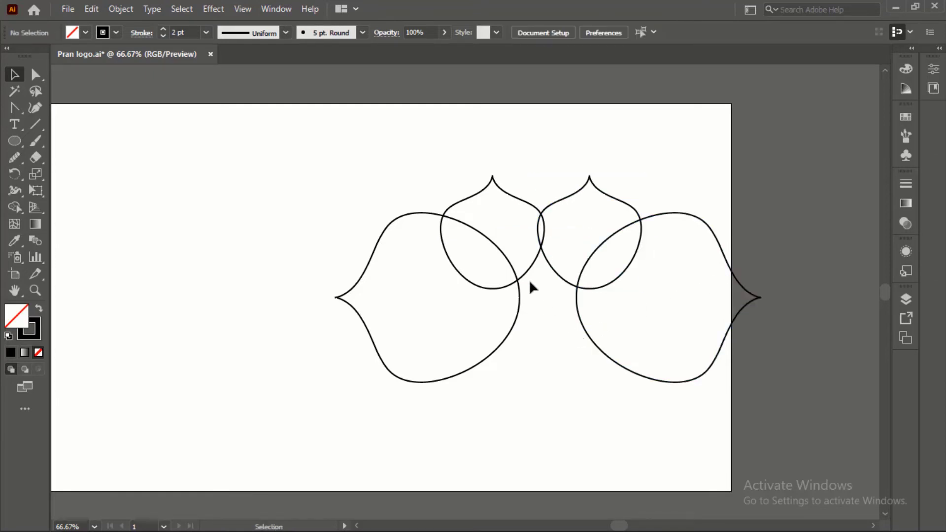
drag(510, 226, 557, 364)
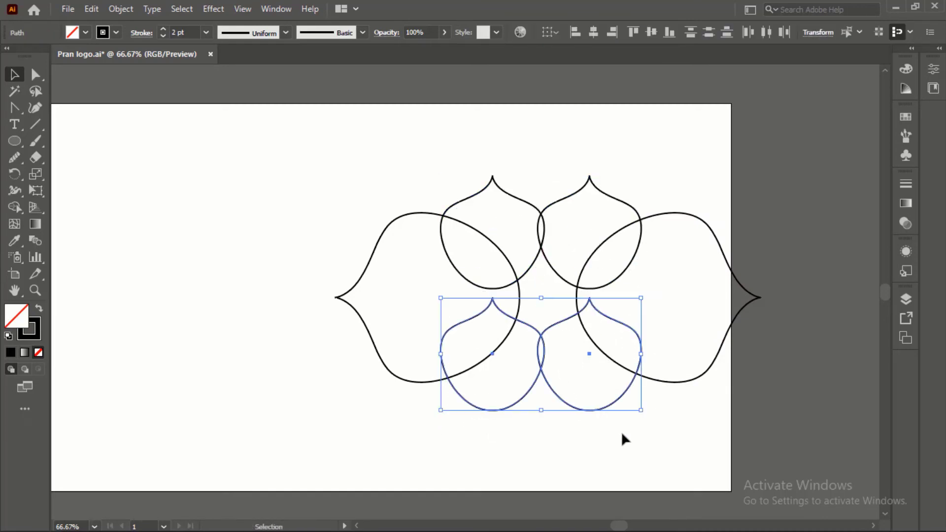
Turn the lower pair of small shapes upside down so their tips point down, and delete the pair.
drag(646, 420, 404, 316)
click(700, 432)
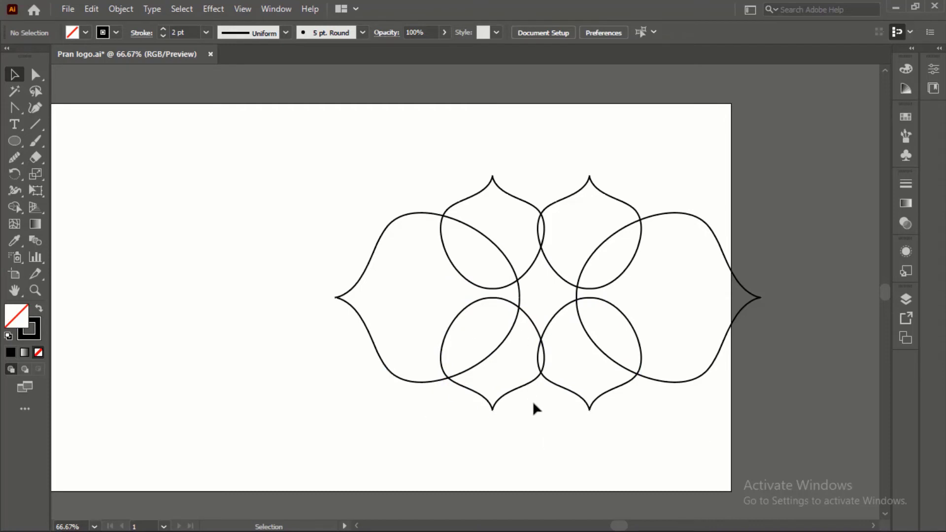
click(564, 376)
key(Delete)
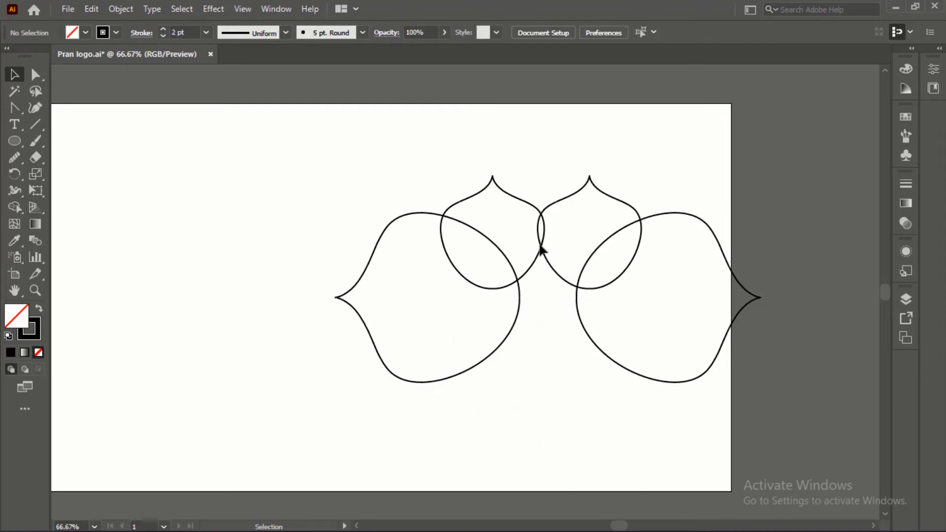
Create a mirrored copy of the upper pair with Reflect across a horizontal axis through the large left shape's centre point.
drag(512, 187, 577, 226)
key(o)
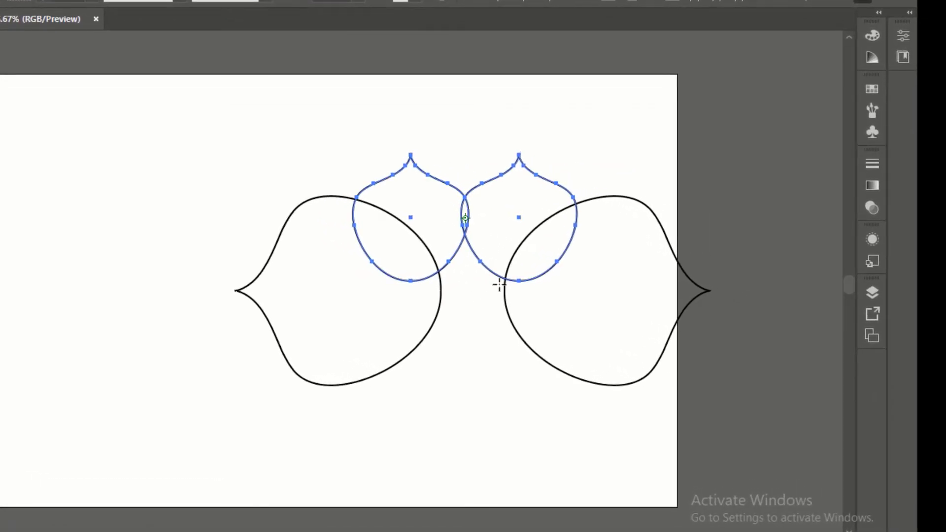
key(ctrl+y)
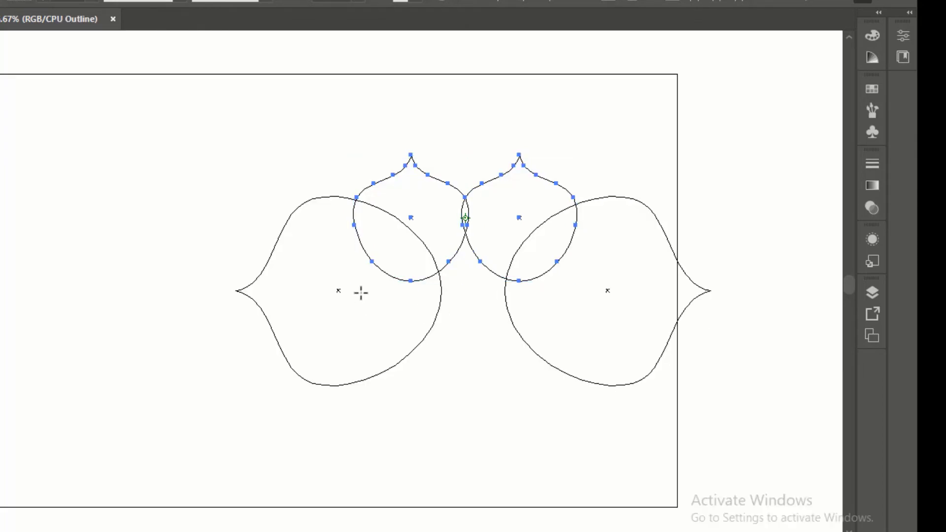
alt+click(339, 291)
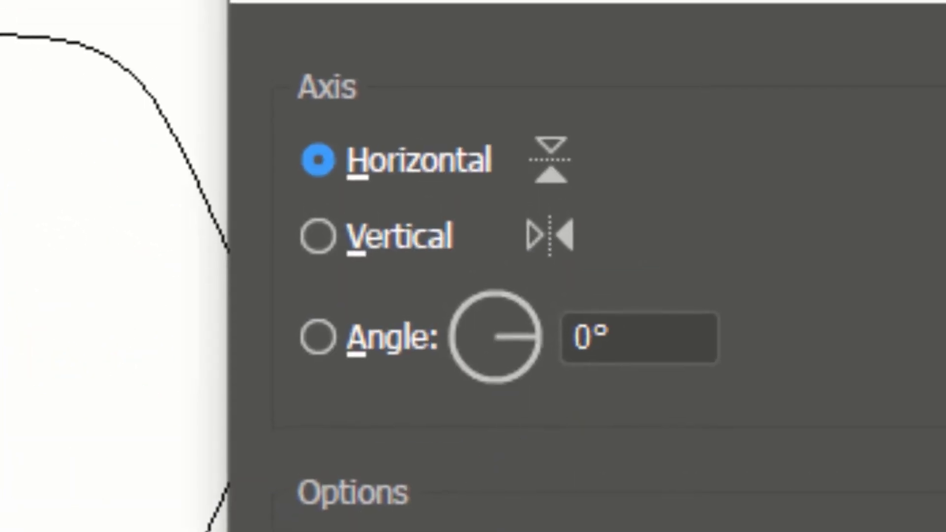
click(306, 354)
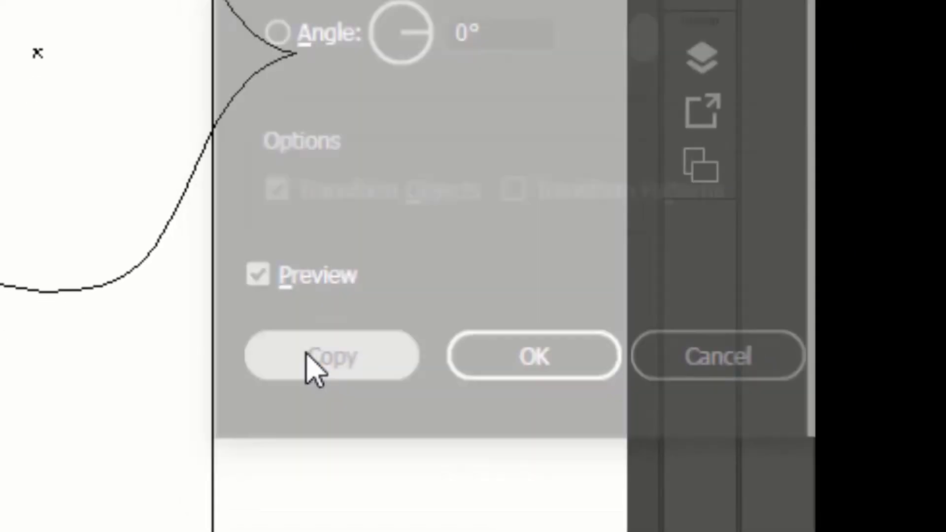
key(ctrl+y)
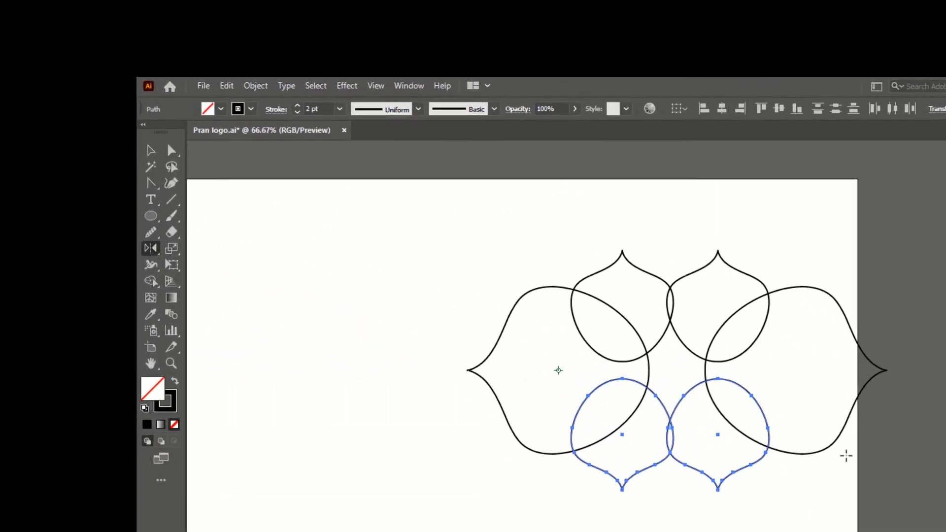
click(150, 150)
click(732, 407)
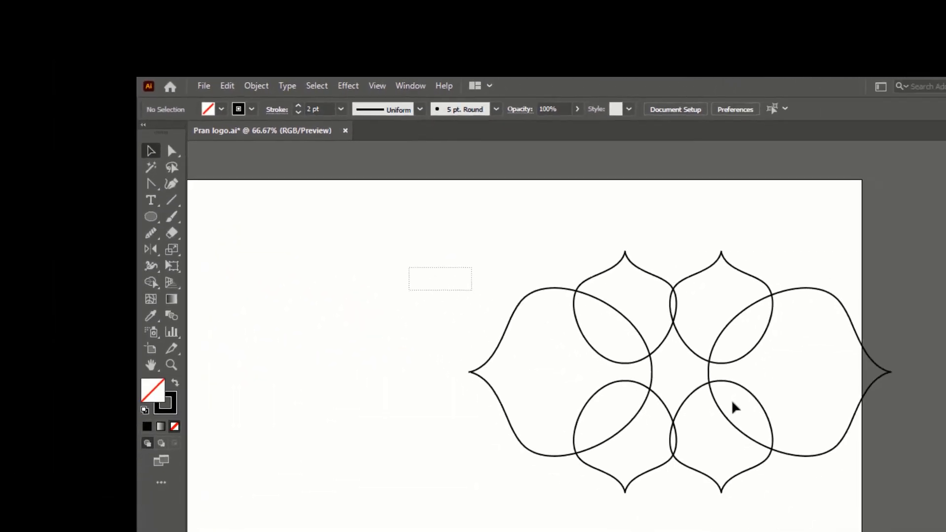
Merge all six overlapping shapes into a single frame outline with the Shape Builder tool.
drag(409, 268, 894, 516)
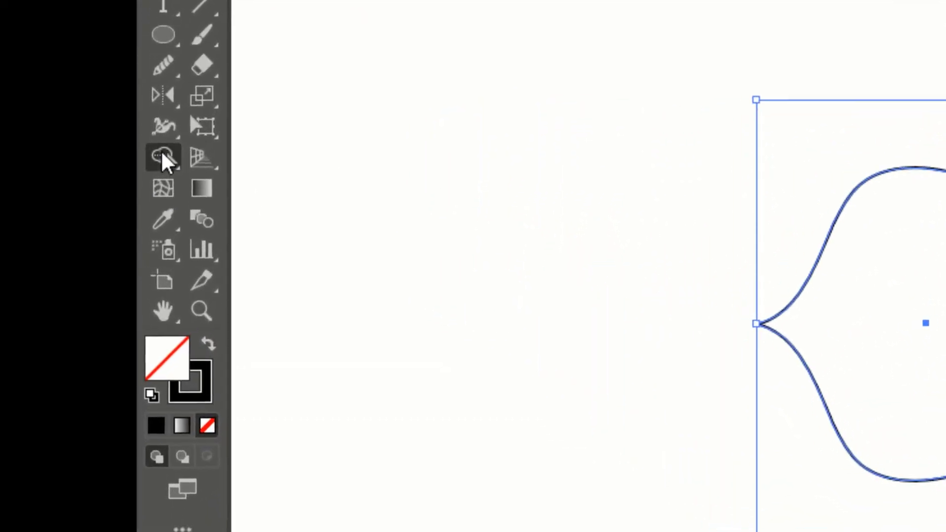
click(163, 158)
mouse_move(264, 152)
mouse_down()
mouse_move(760, 348)
mouse_move(458, 251)
mouse_move(619, 194)
mouse_move(553, 371)
mouse_move(574, 338)
mouse_move(640, 280)
mouse_up()
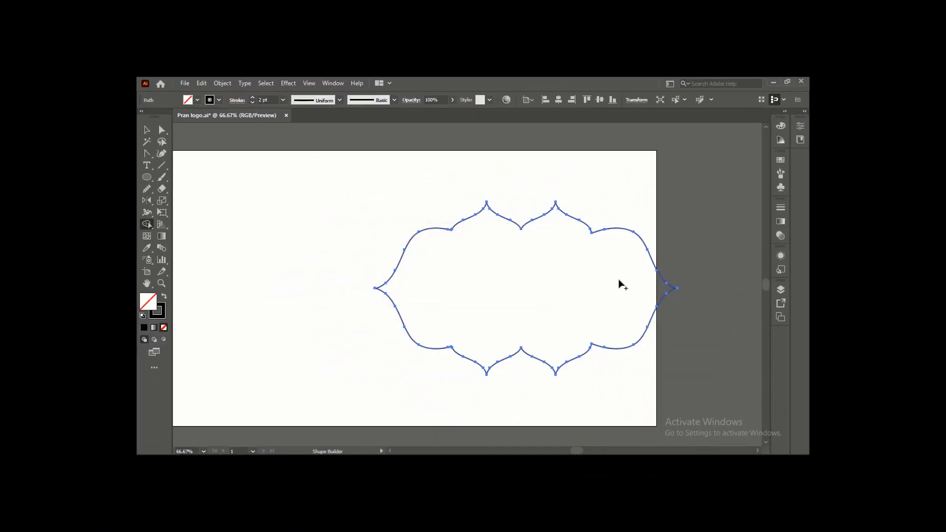
Centre the merged frame horizontally on the artboard.
click(148, 130)
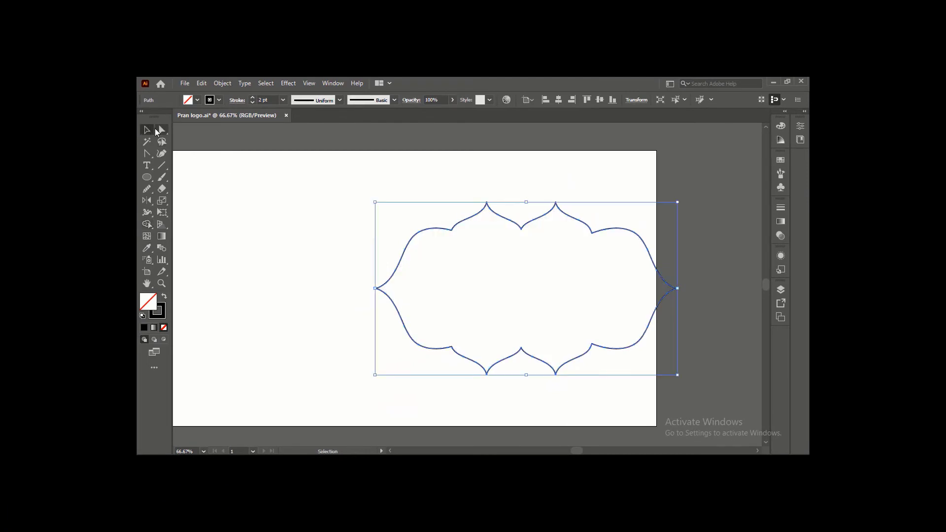
click(558, 99)
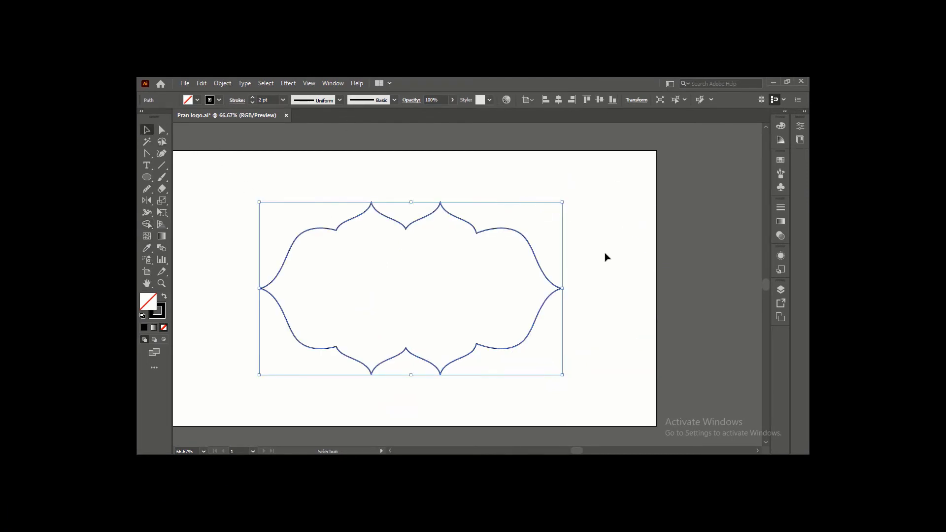
click(616, 268)
scroll(618, 278, down, 1)
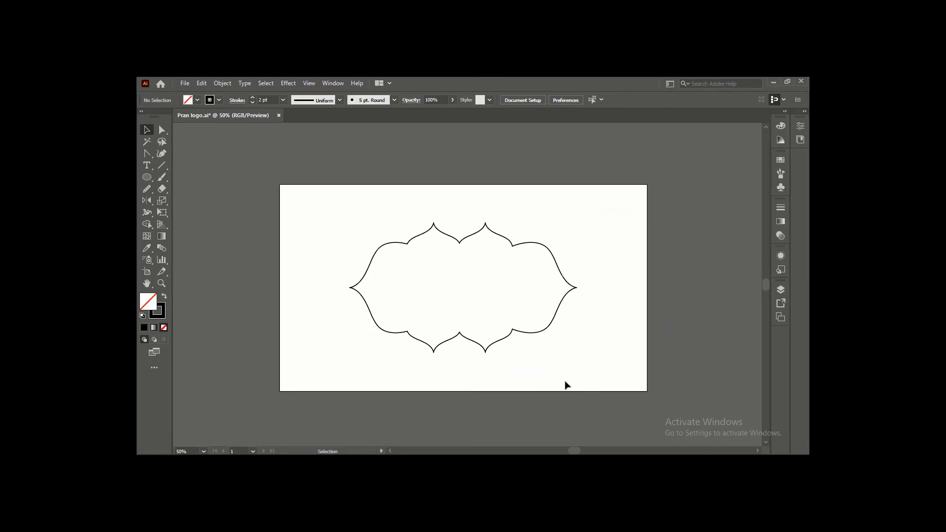
Copy the whole frame outline and paste the duplicate in front of the original.
scroll(485, 340, up, 1)
drag(254, 188, 620, 398)
key(a)
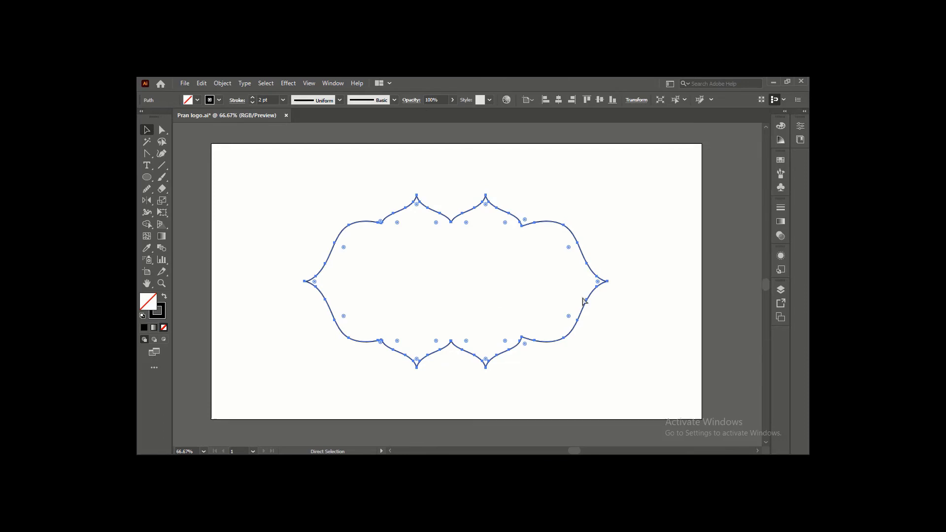
key(v)
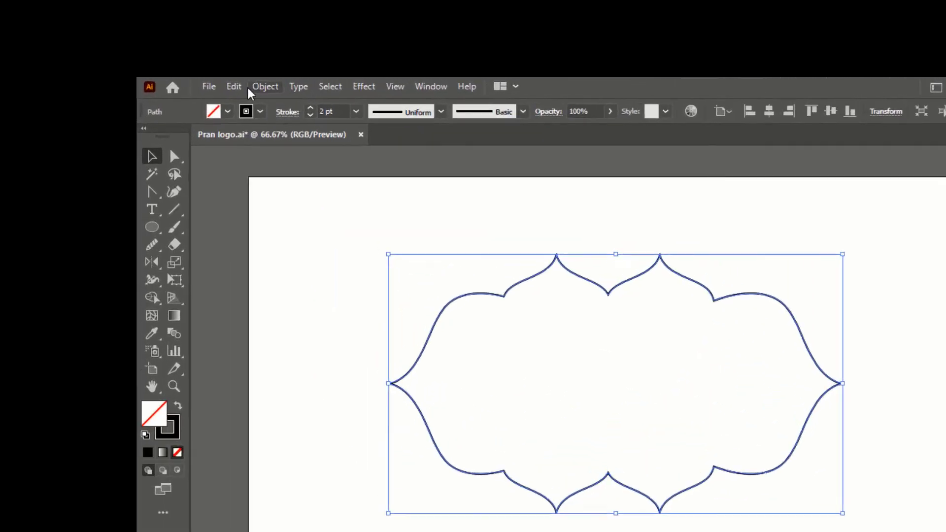
click(224, 85)
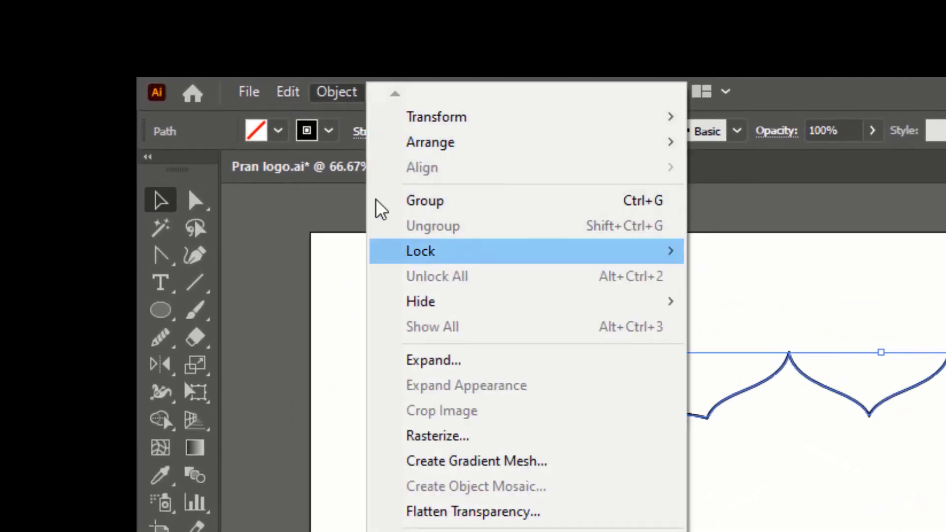
click(289, 92)
click(289, 92)
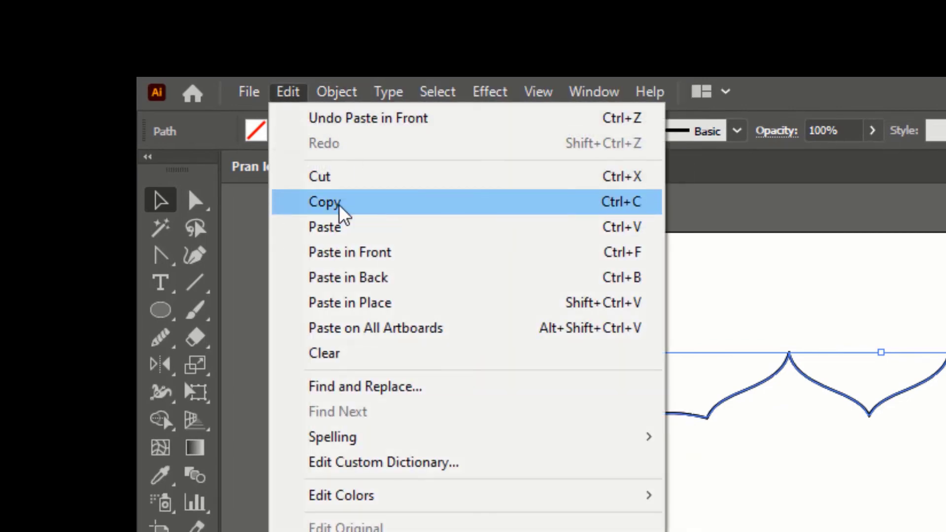
click(380, 211)
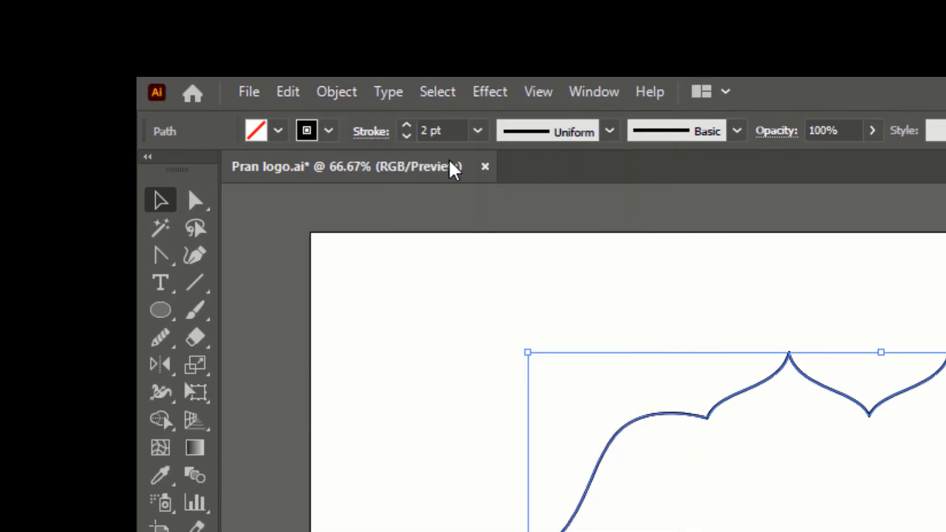
click(290, 99)
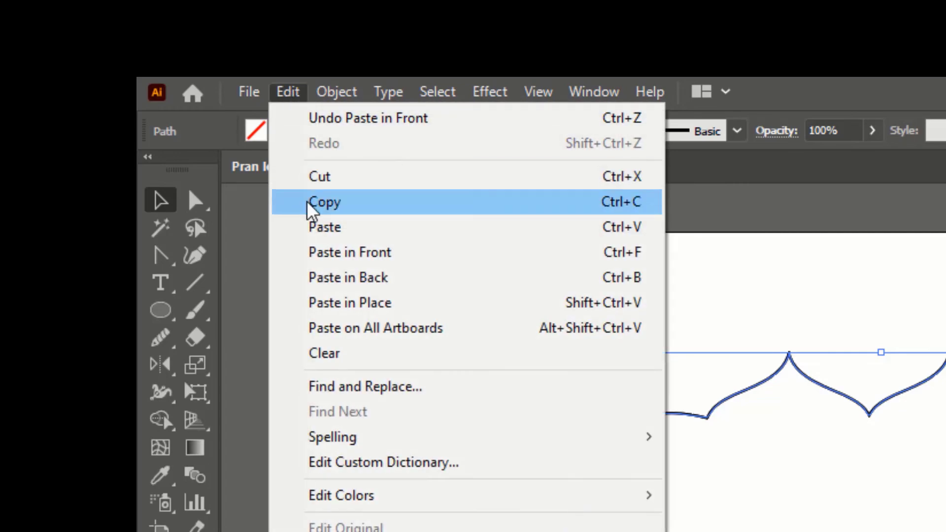
click(394, 253)
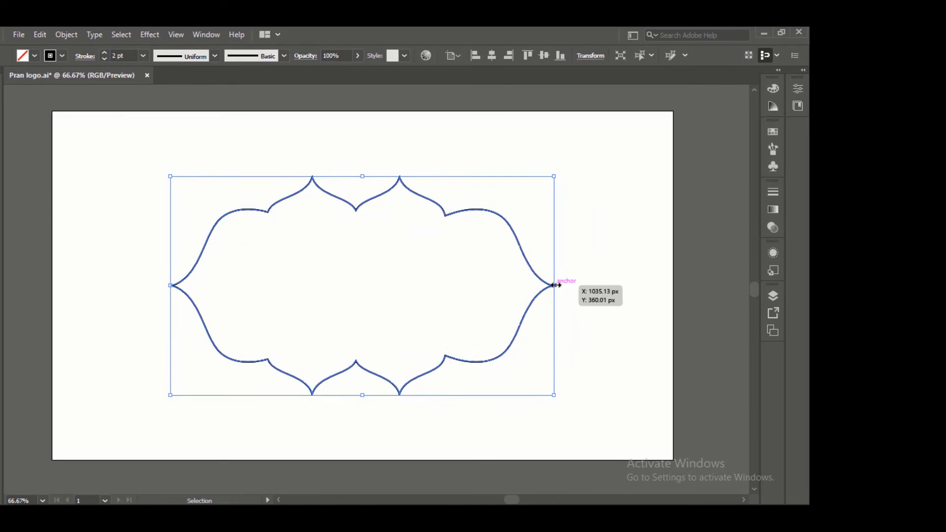
Enlarge one of the stacked frames slightly and proportionally about its centre to form an outer outline.
mouse_move(555, 285)
mouse_down()
mouse_move(524, 286)
mouse_move(593, 287)
mouse_move(568, 288)
mouse_up()
click(587, 232)
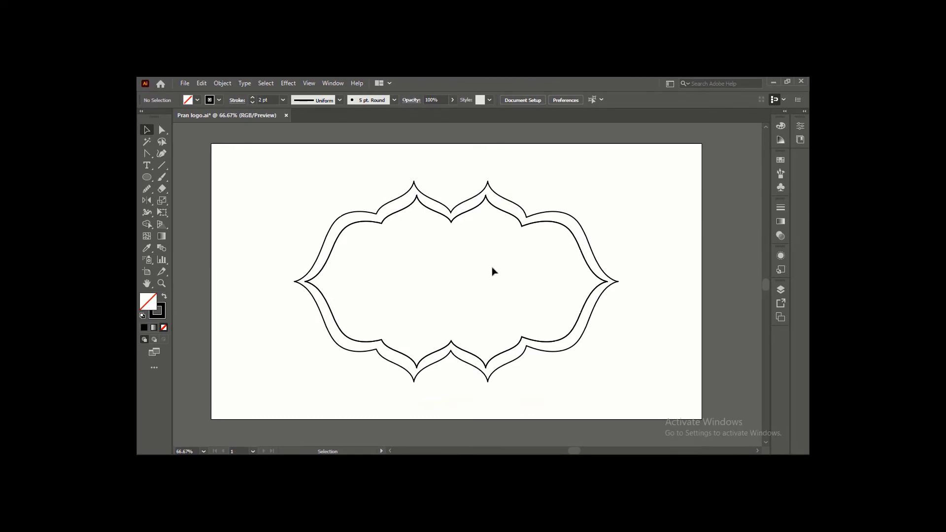
scroll(472, 270, down, 2)
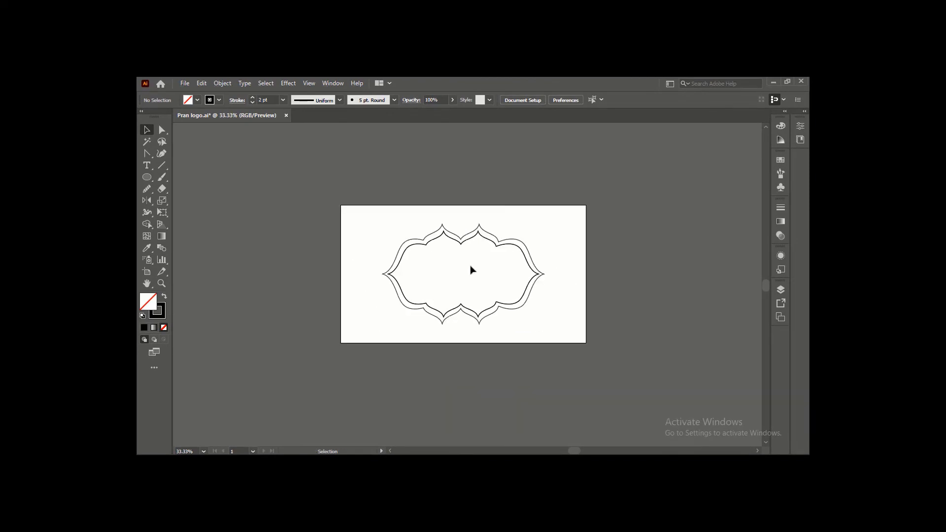
scroll(442, 253, up, 2)
Swap the outer outline's fill and stroke to make it solid black, and send it to the back.
drag(426, 217, 427, 219)
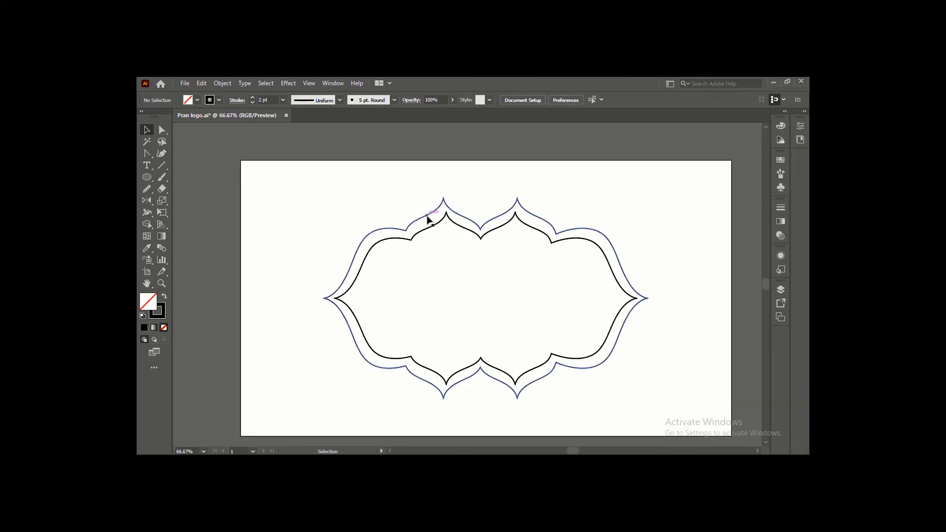
click(422, 219)
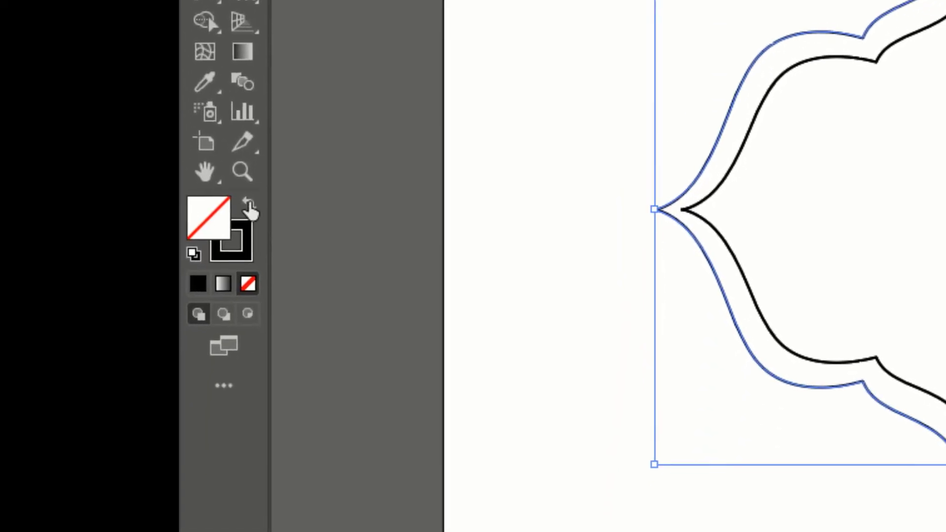
click(249, 207)
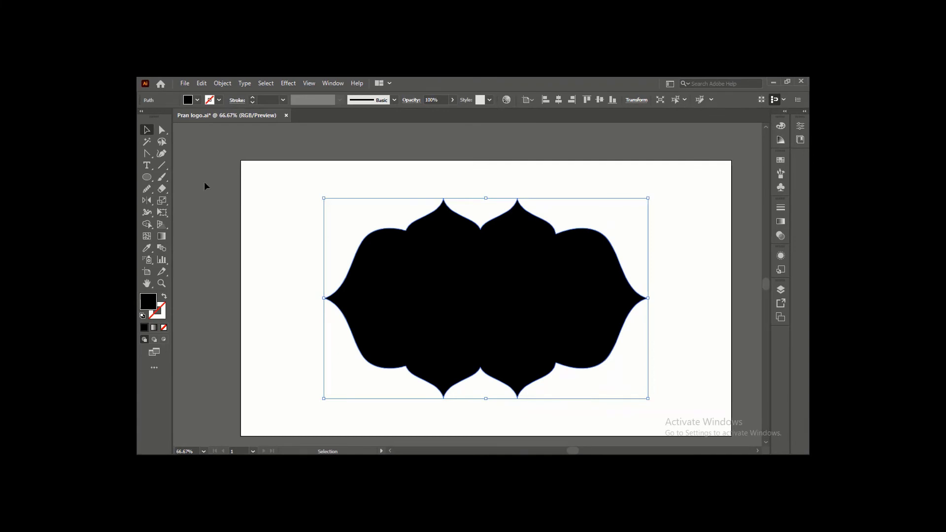
right_click(487, 295)
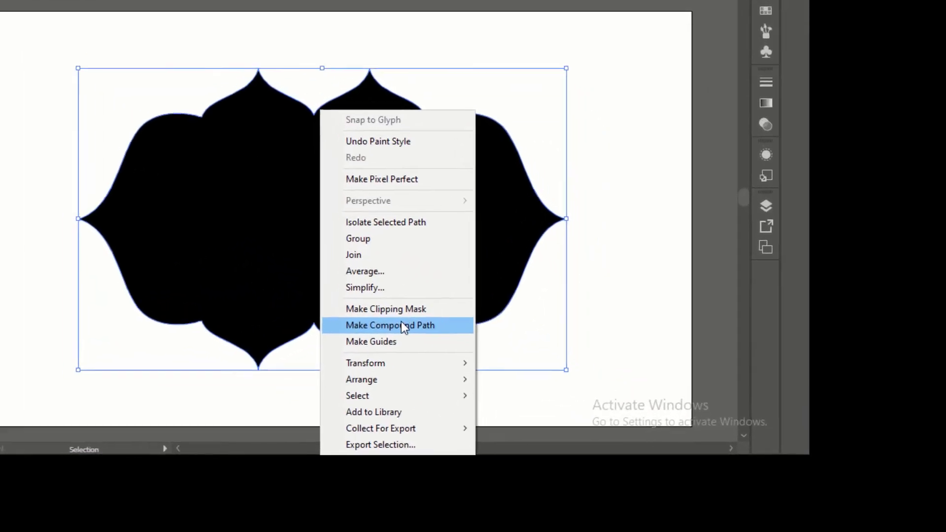
mouse_move(385, 380)
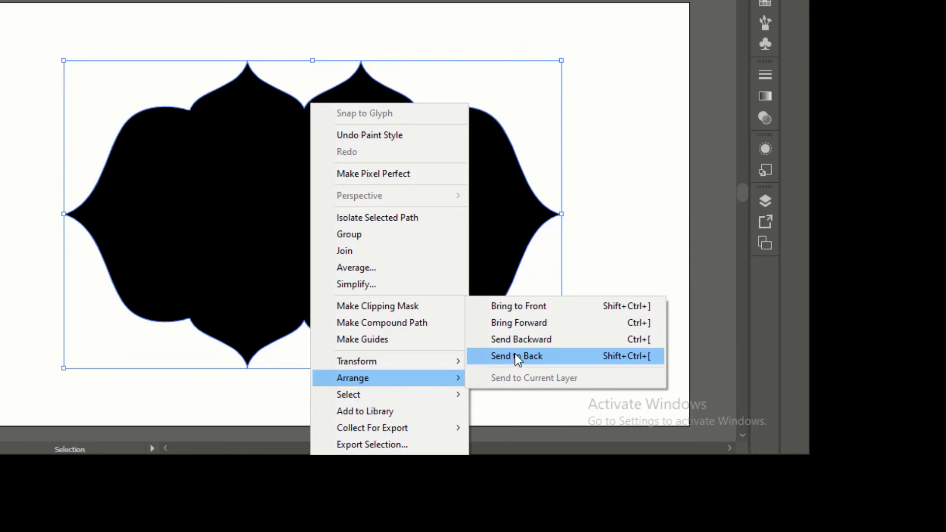
click(515, 354)
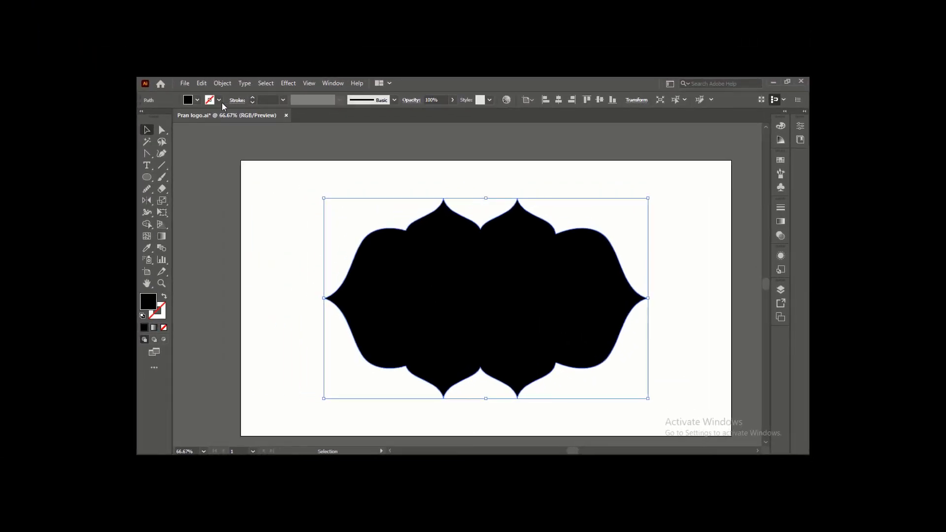
Change the fill of the outer frame shape to yellow.
click(220, 100)
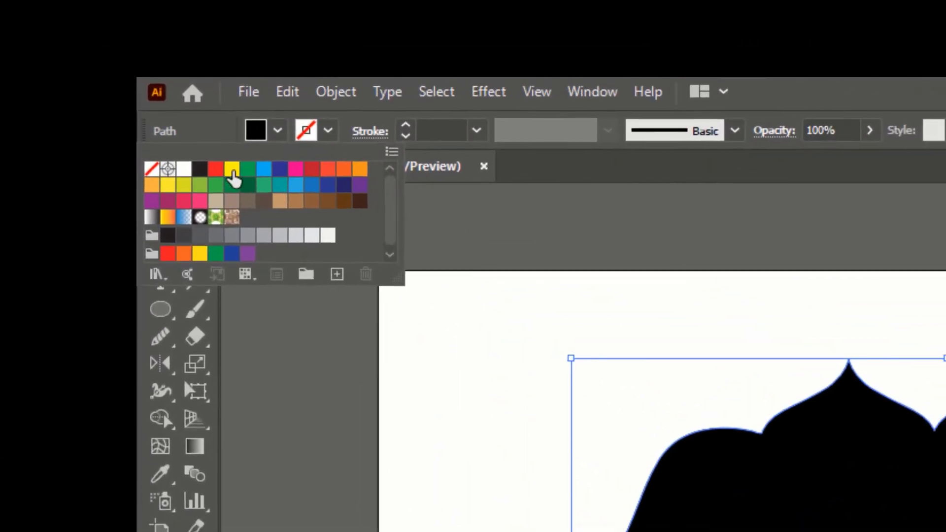
click(232, 172)
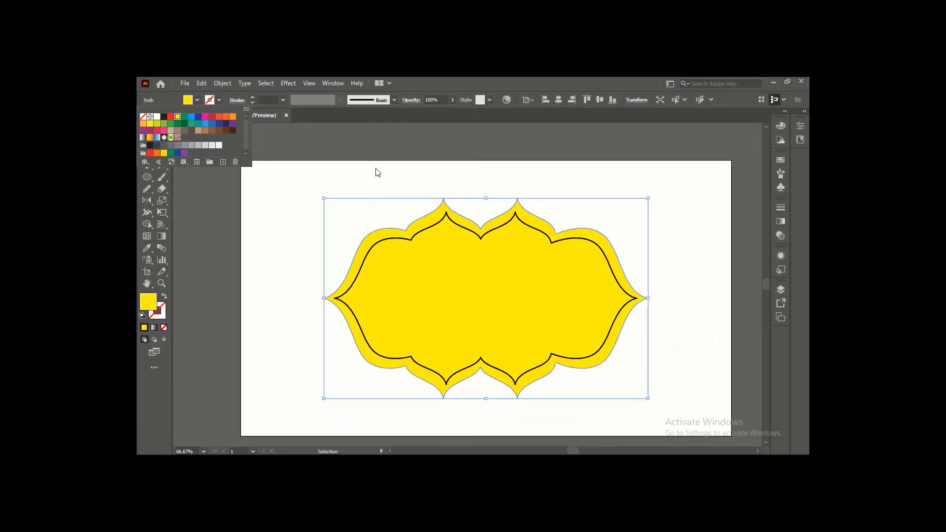
key(Escape)
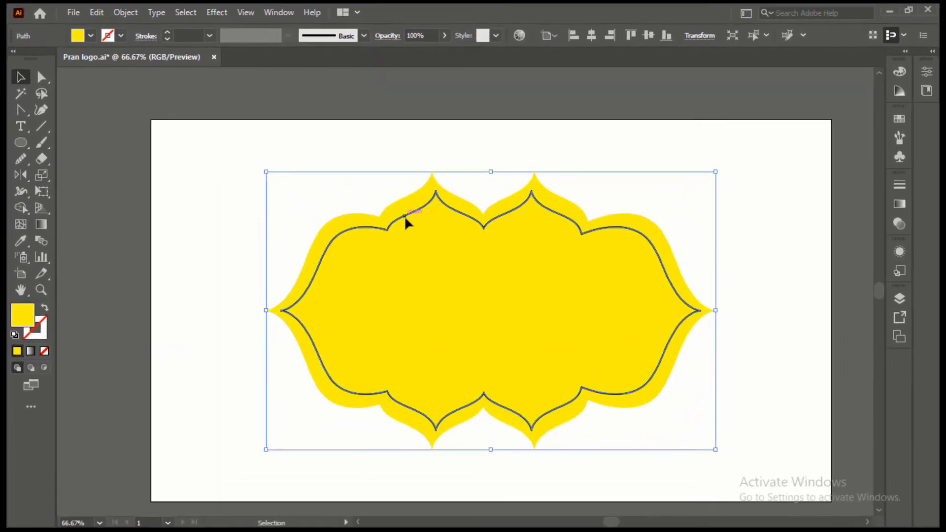
Swap the inner frame's fill and stroke, and set its fill to red.
click(424, 233)
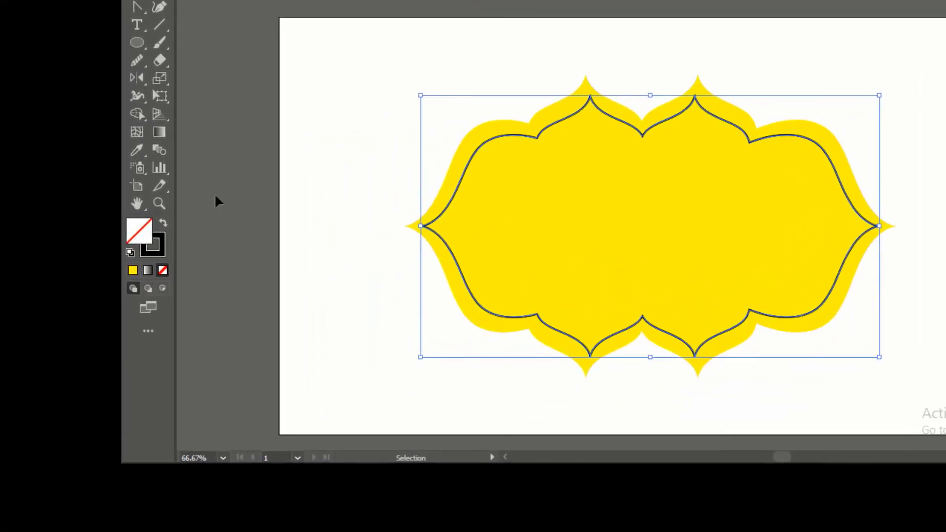
click(164, 296)
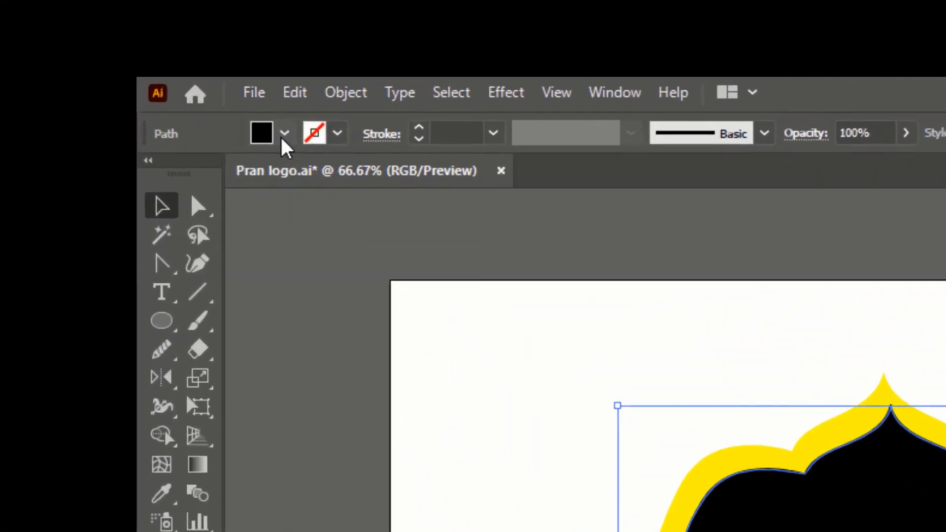
click(202, 102)
click(238, 195)
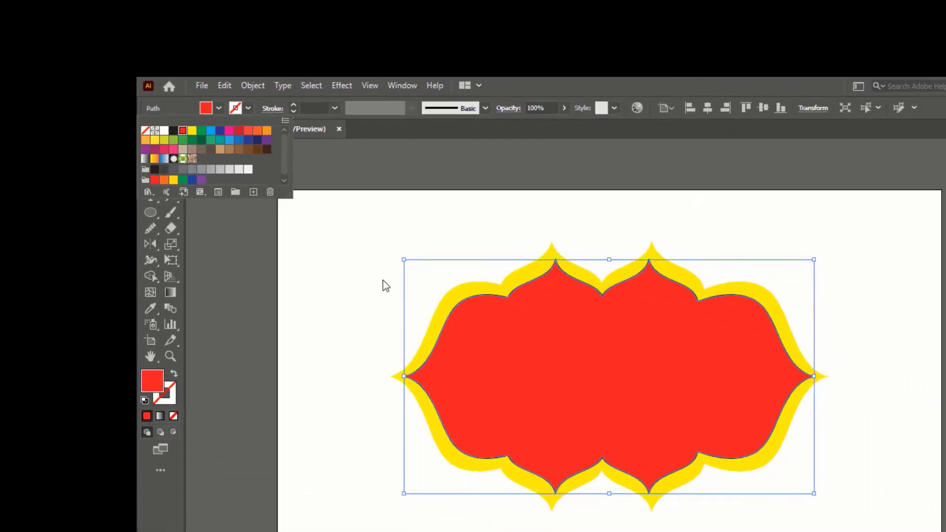
click(649, 516)
click(649, 517)
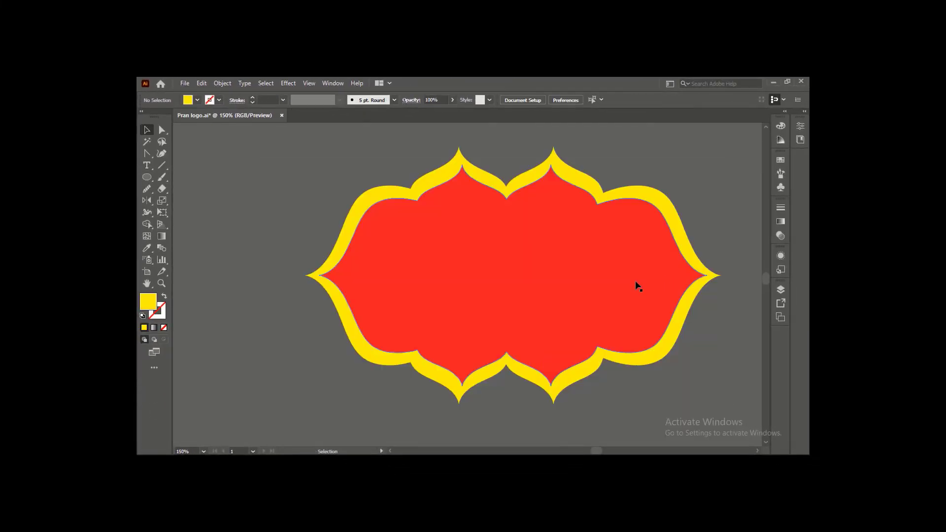
Add the point text "Pran" in the empty area beside the lower part of the frame.
scroll(601, 298, down, 2)
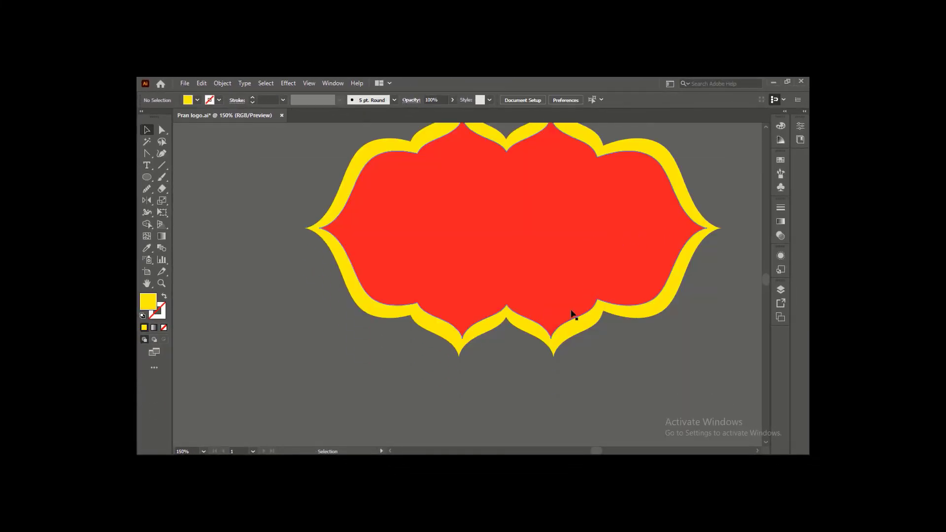
key(t)
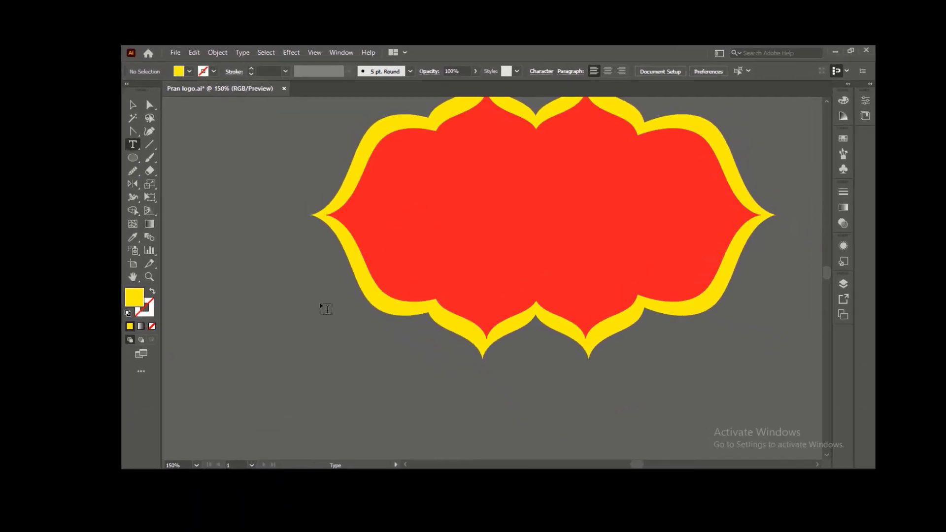
click(264, 287)
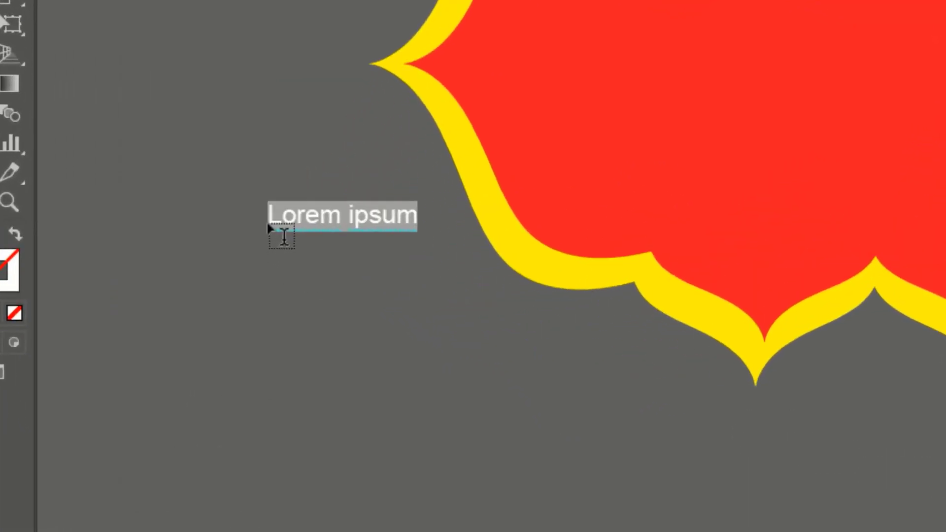
text(Pran)
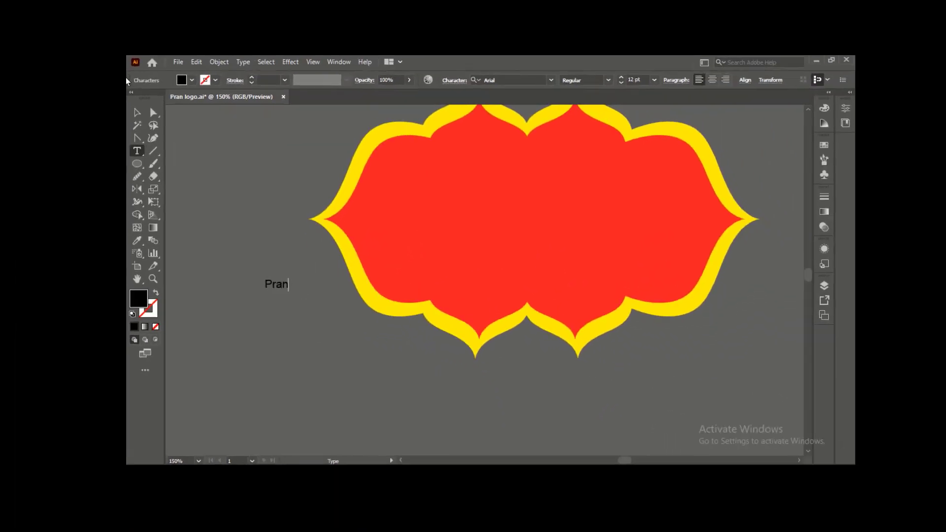
key(Escape)
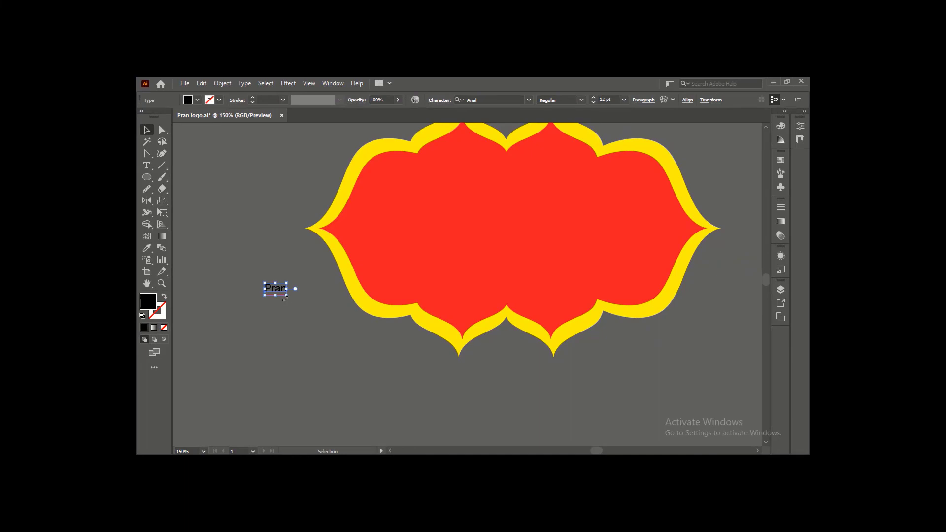
Enlarge the "Pran" text proportionally to about 71 pt and change its case to uppercase.
drag(286, 295, 341, 324)
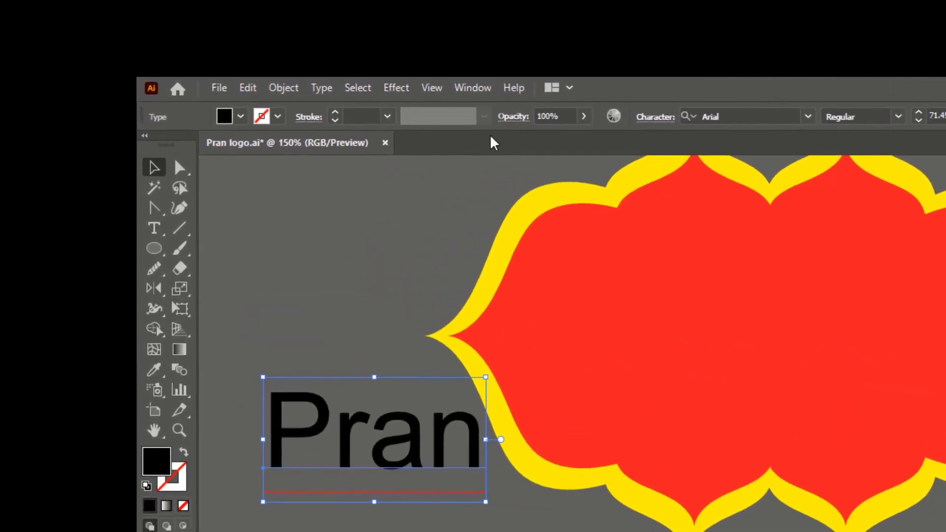
click(333, 89)
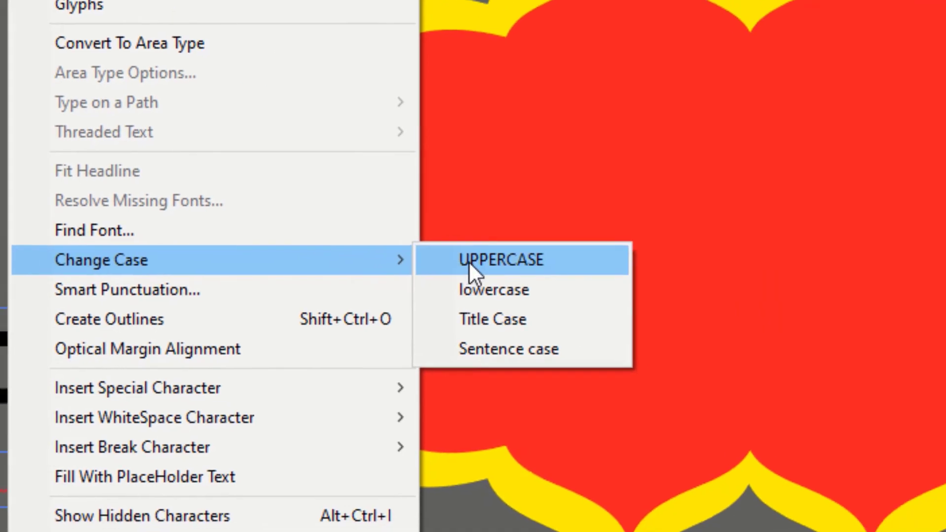
click(710, 291)
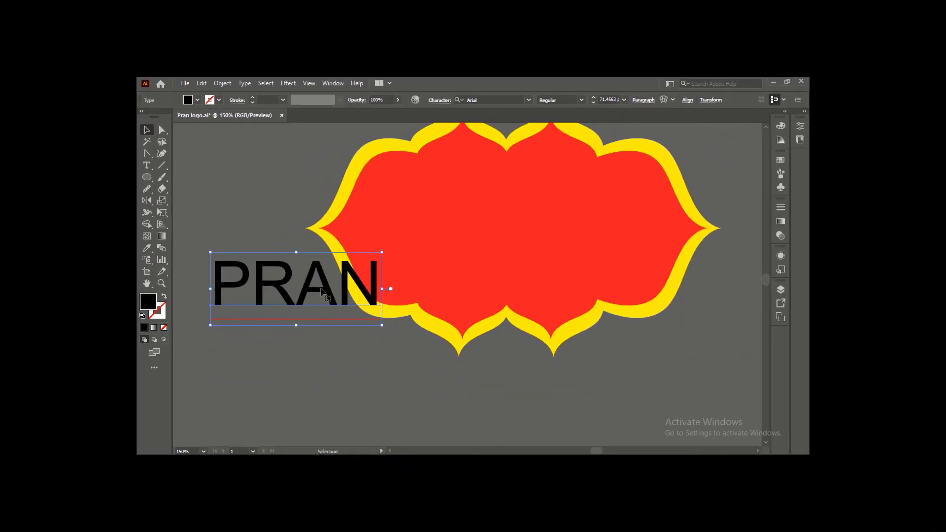
Move the PRAN text to the middle of the red frame and set its fill to white.
drag(595, 412, 945, 321)
drag(585, 247, 541, 229)
drag(536, 236, 536, 237)
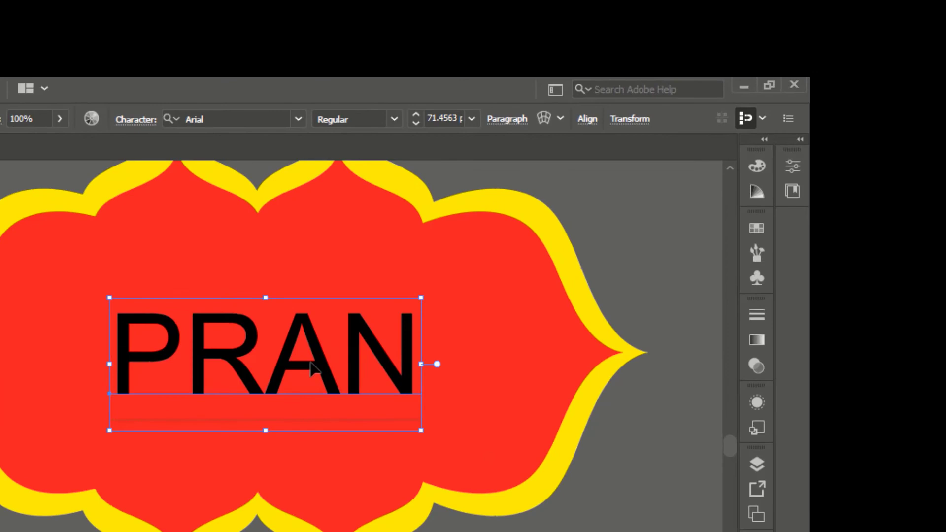
key(F6)
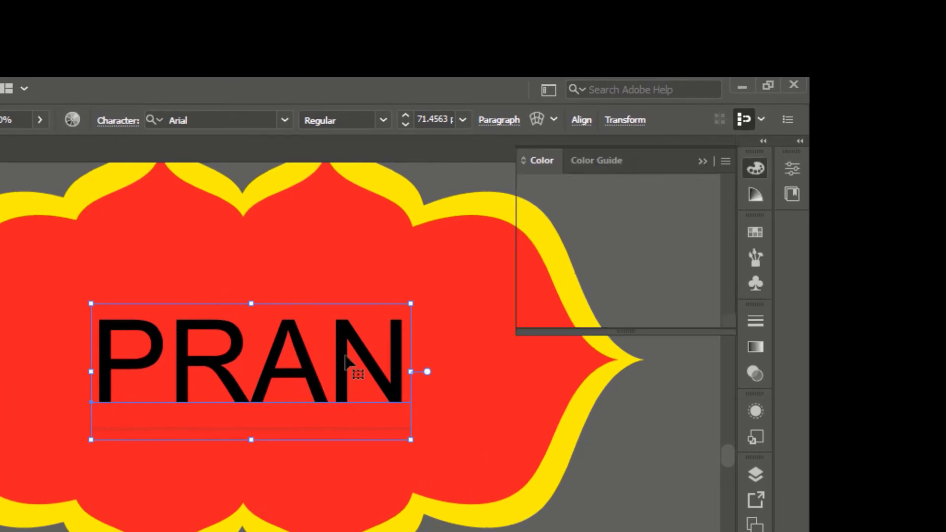
click(551, 286)
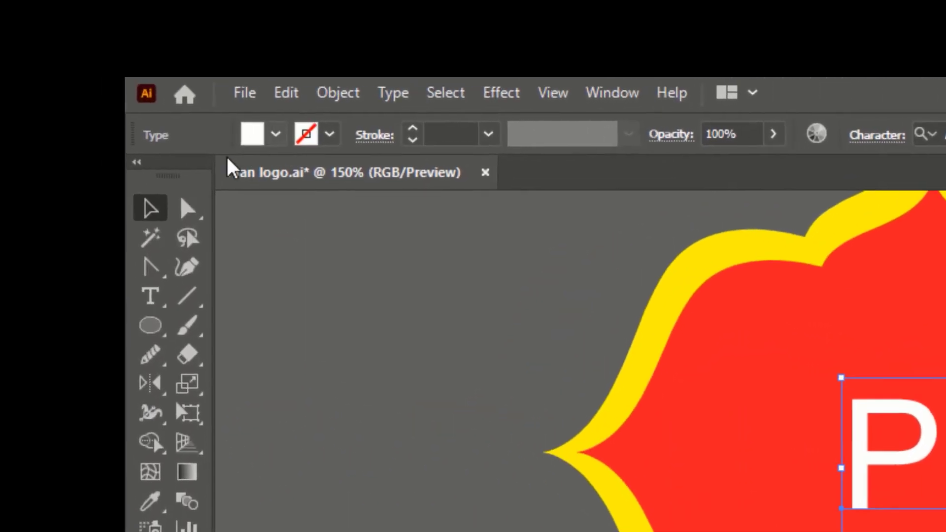
click(409, 417)
Enlarge the PRAN text proportionally within the red frame and convert it to outlines.
scroll(535, 250, down, 1)
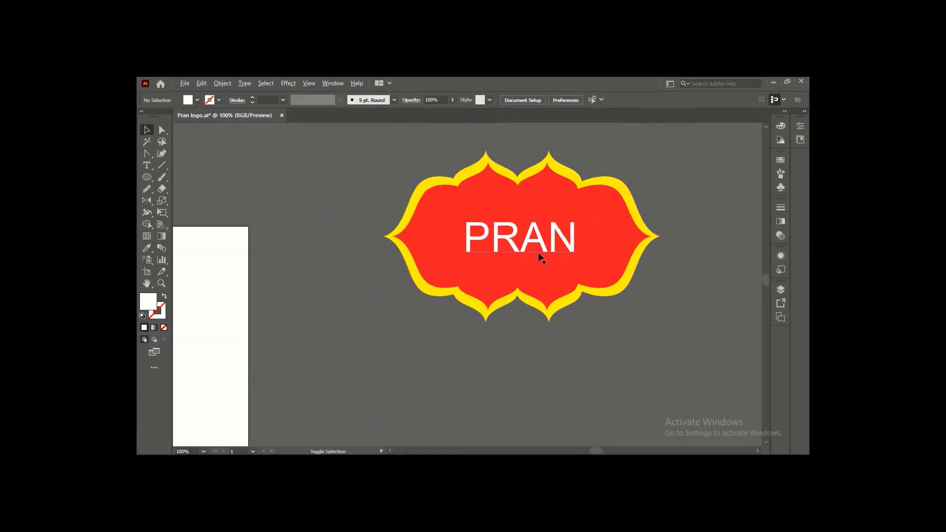
click(539, 242)
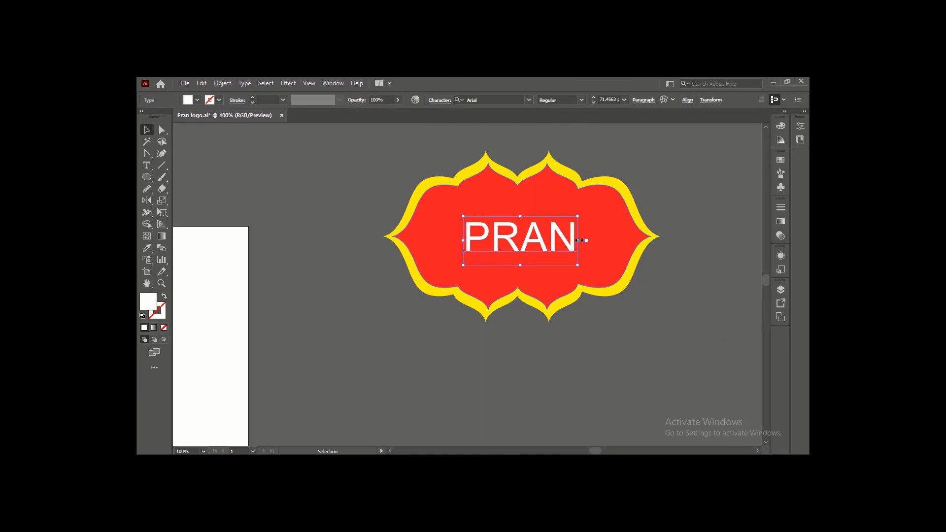
drag(575, 238, 602, 241)
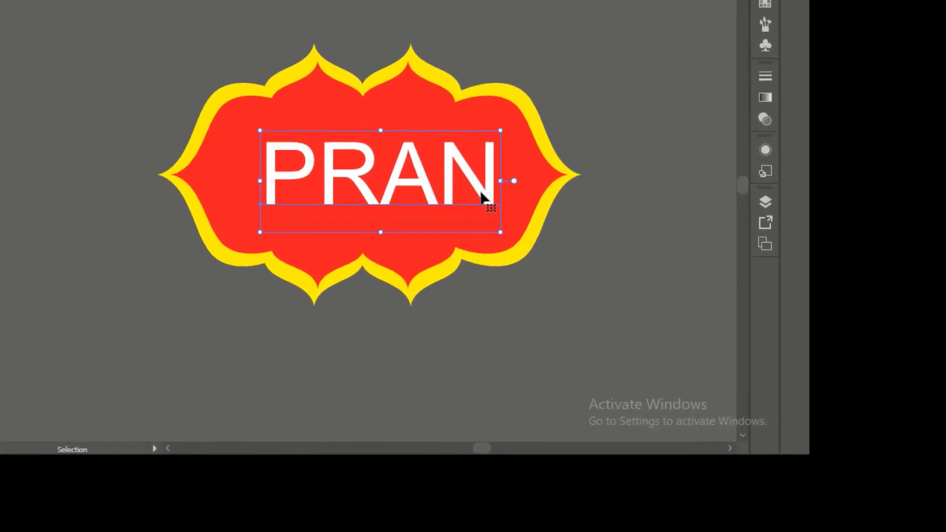
right_click(570, 268)
click(685, 301)
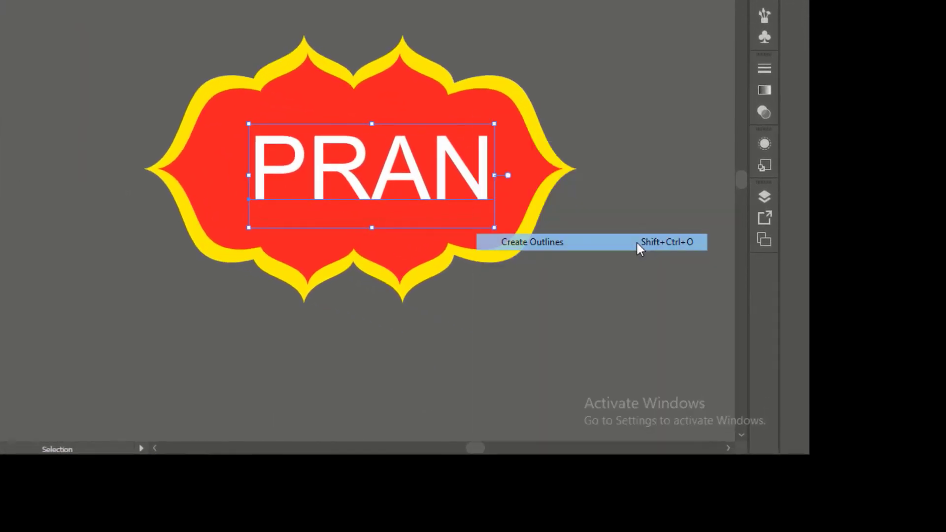
click(675, 341)
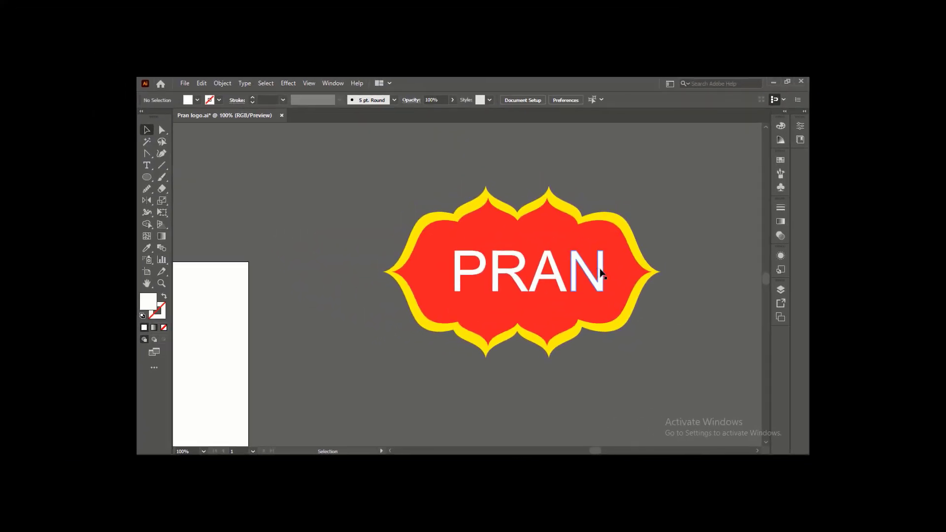
Align the PRAN lettering and the red frame to each other's horizontal and vertical centres.
click(483, 170)
shift+click(621, 262)
click(621, 263)
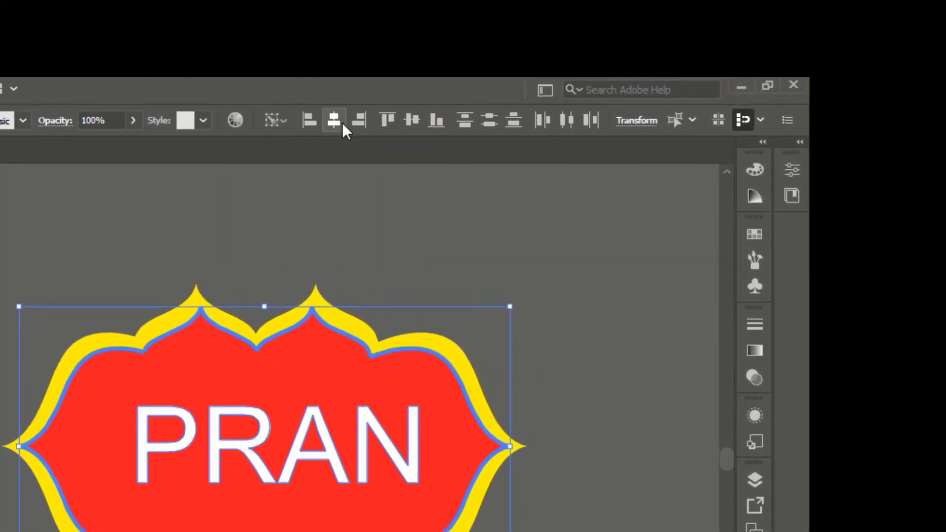
click(334, 120)
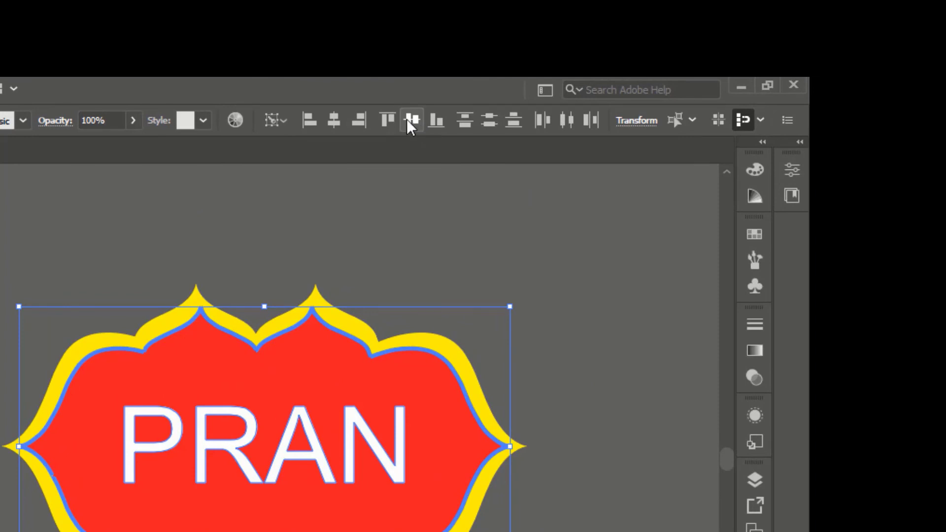
click(408, 120)
click(616, 490)
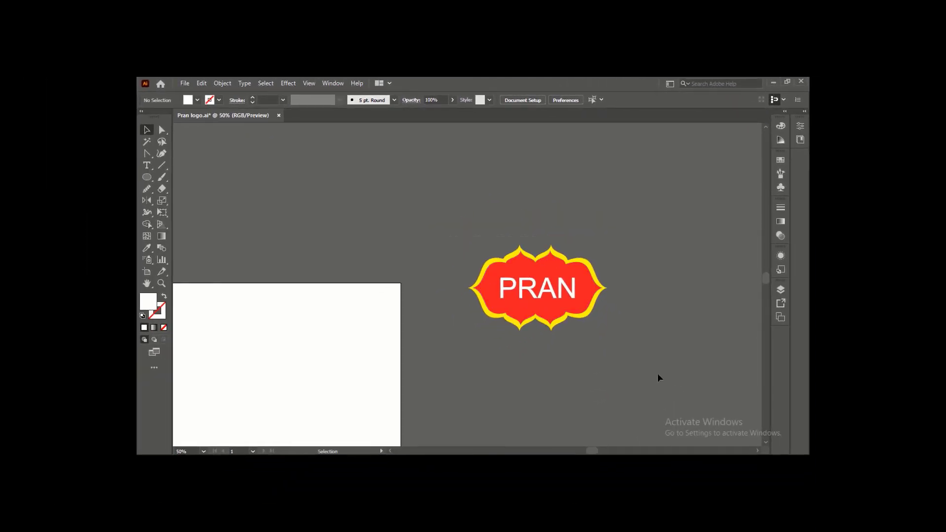
Group the frames and lettering into one logo and centre it horizontally and vertically on the artboard.
right_click(570, 297)
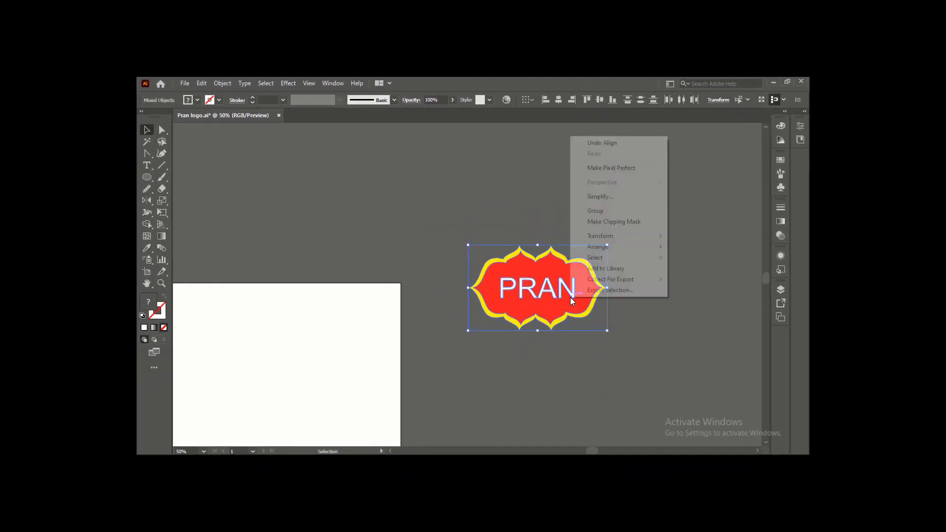
click(608, 211)
click(558, 100)
click(600, 100)
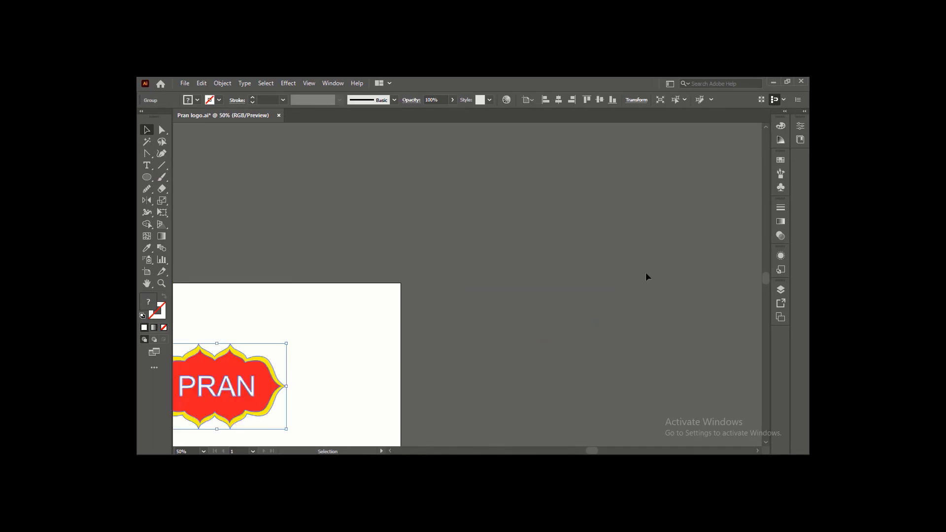
click(645, 272)
key(ctrl+0)
scroll(554, 333, up, 3)
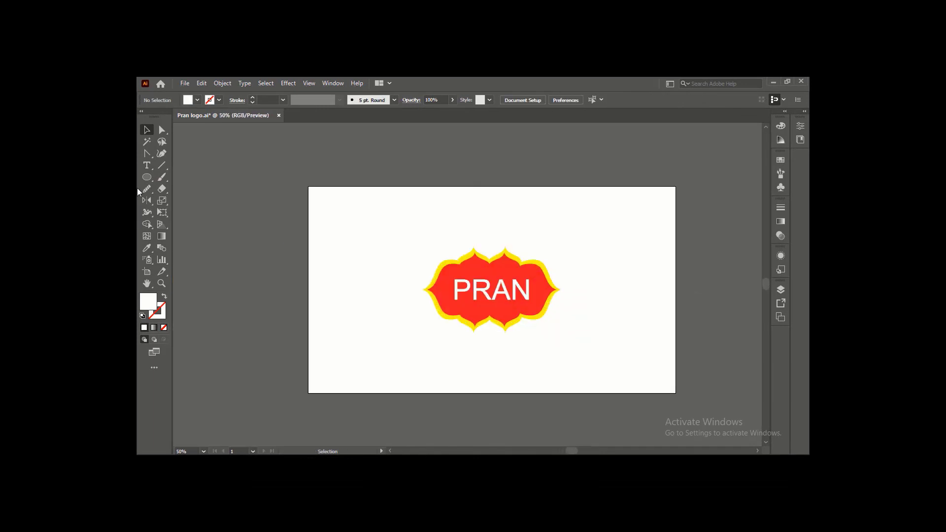
Draw a rectangle covering the whole artboard and send it behind the logo.
drag(143, 176, 181, 175)
drag(308, 187, 675, 393)
key(ctrl+shift+bracketleft)
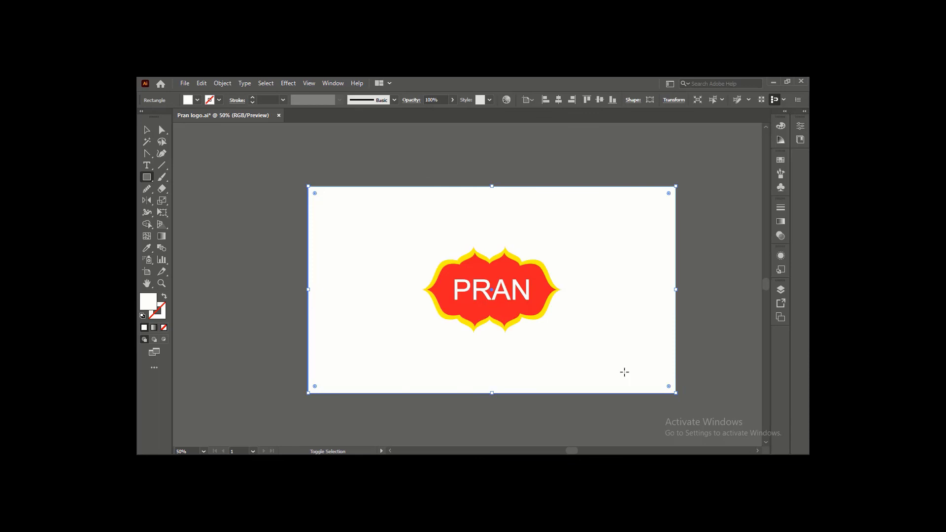
Fill the background rectangle with pure black (000000).
click(197, 100)
click(163, 117)
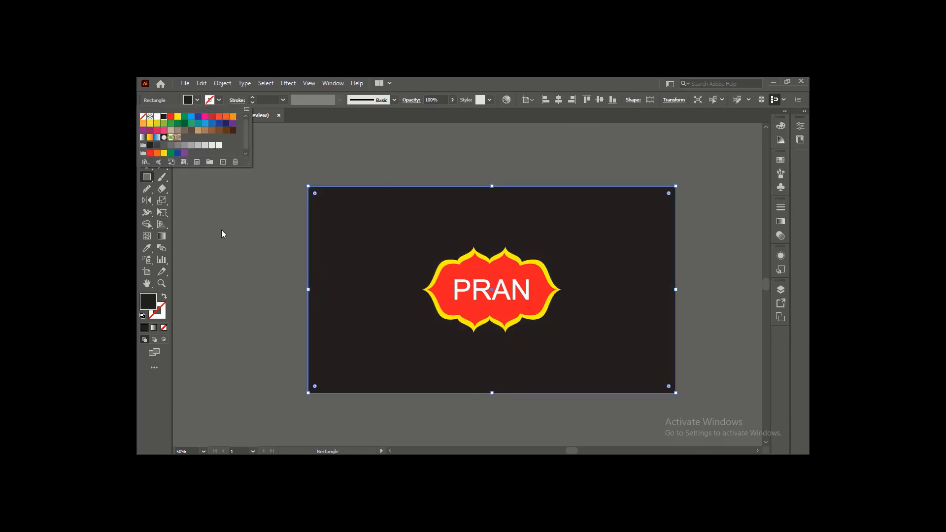
click(780, 126)
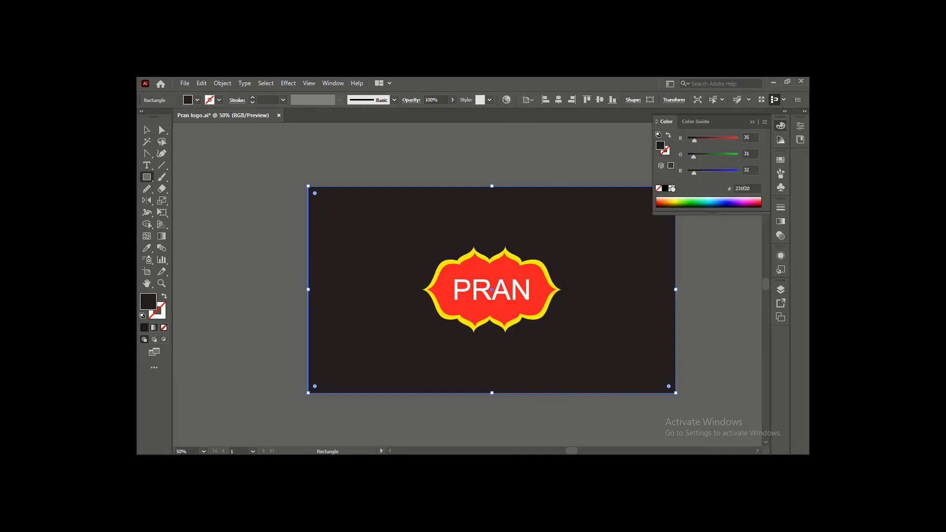
click(666, 189)
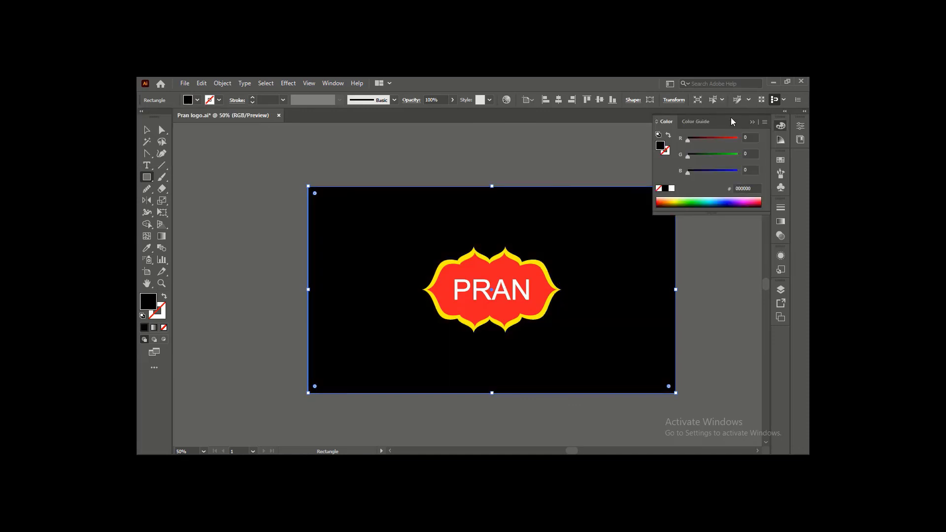
click(753, 122)
click(146, 129)
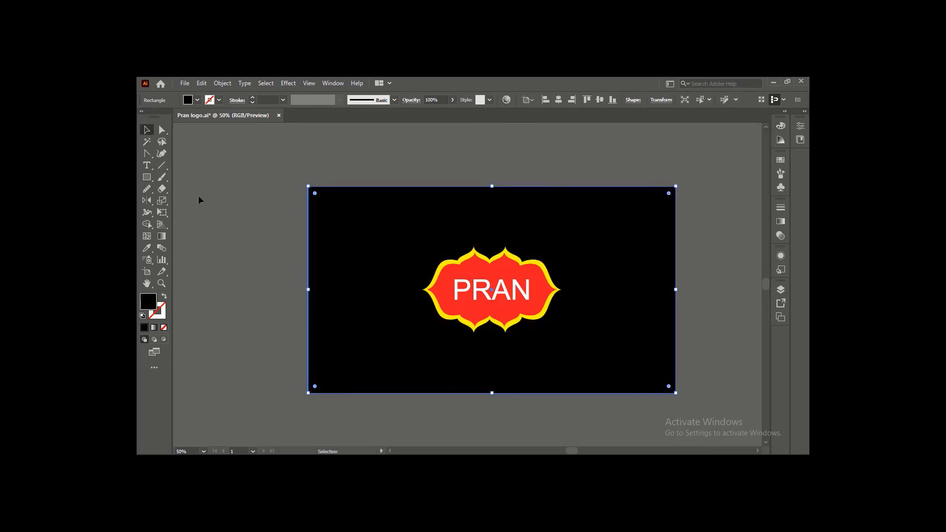
Lock the black background rectangle.
click(199, 201)
click(424, 211)
key(ctrl+2)
Enlarge the grouped logo proportionally about its centre to fill most of the black background.
drag(410, 210, 597, 376)
right_click(483, 270)
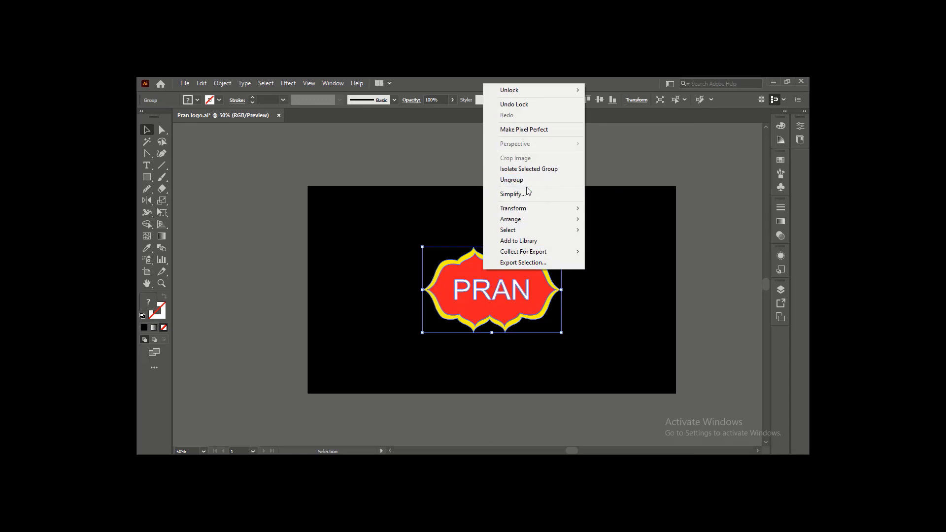
click(559, 291)
drag(559, 291, 642, 289)
click(693, 289)
click(537, 308)
click(709, 277)
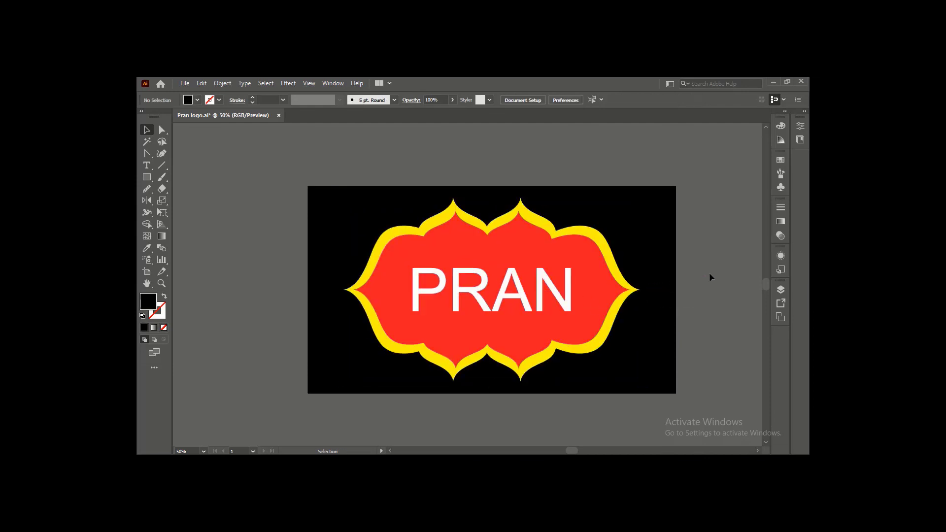